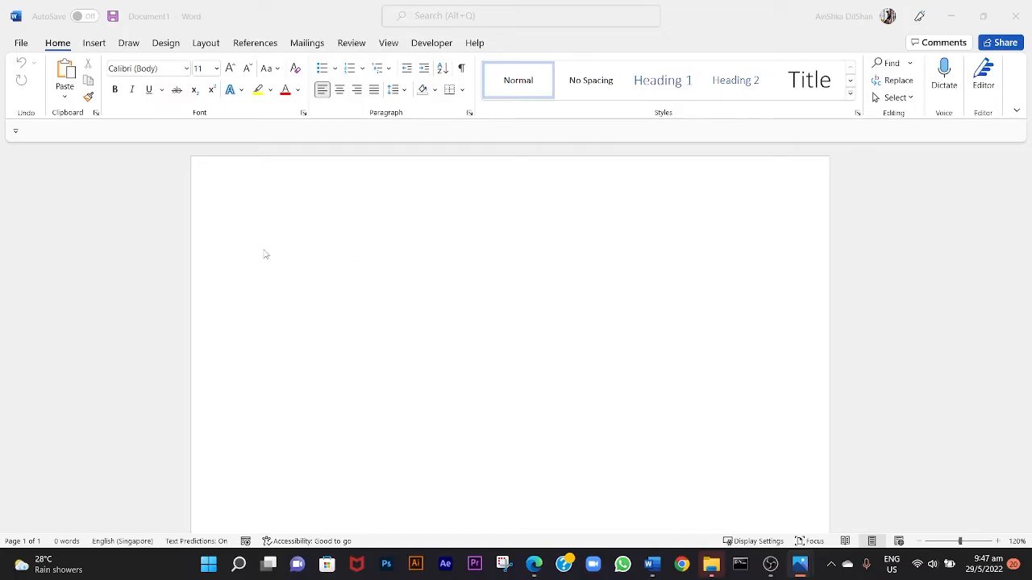
{"action": "scroll", "coordinate": [266, 255], "scroll_direction": "down", "scroll_amount": 1}
{"action": "scroll", "coordinate": [266, 251], "scroll_direction": "down", "scroll_amount": 1}
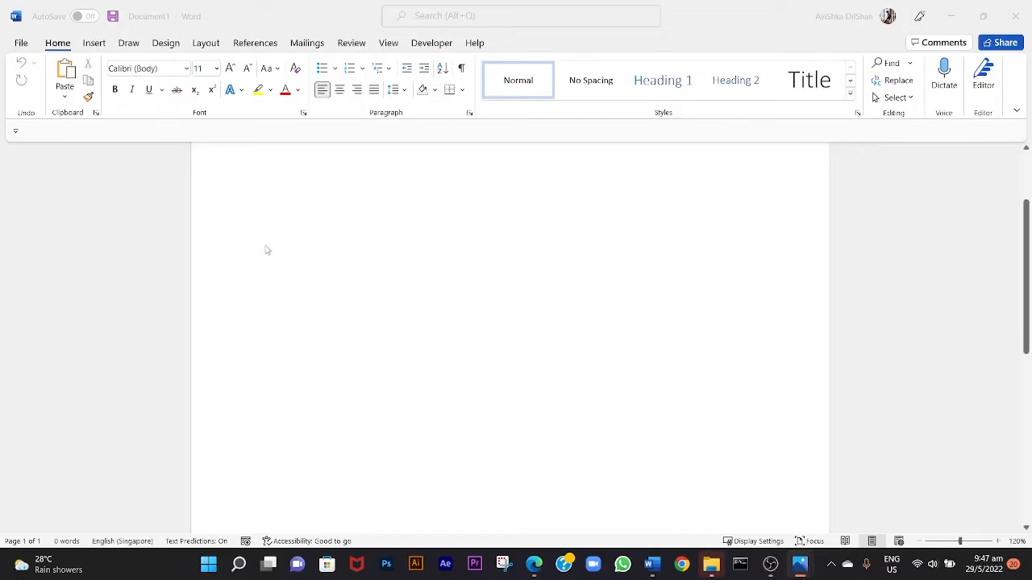
{"action": "left_click", "coordinate": [288, 247]}
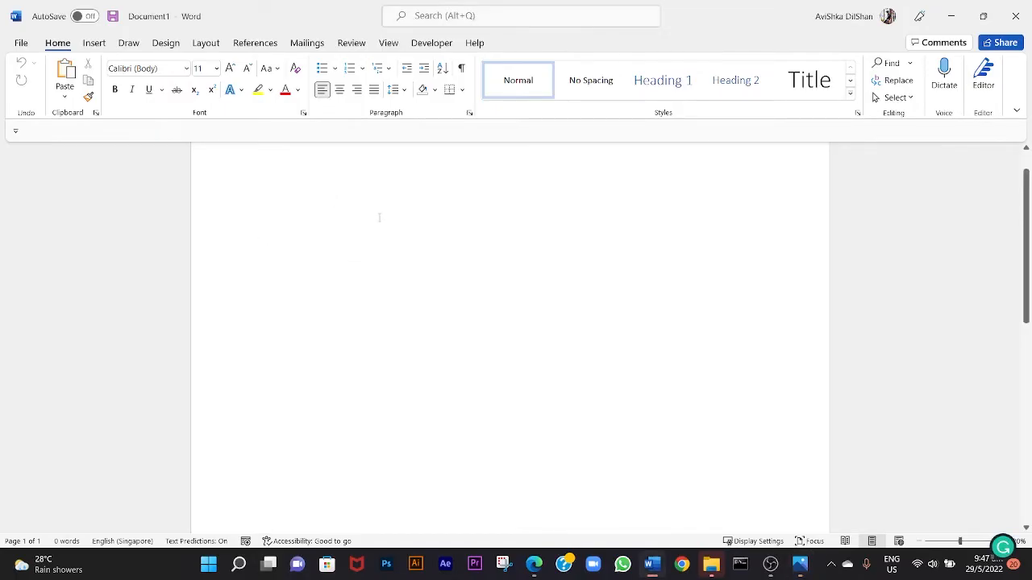
{"action": "scroll", "coordinate": [265, 162], "scroll_direction": "up", "scroll_amount": 2}
Set custom page margins of 0 cm on all four sides for the whole document.
{"action": "left_click", "coordinate": [211, 47]}
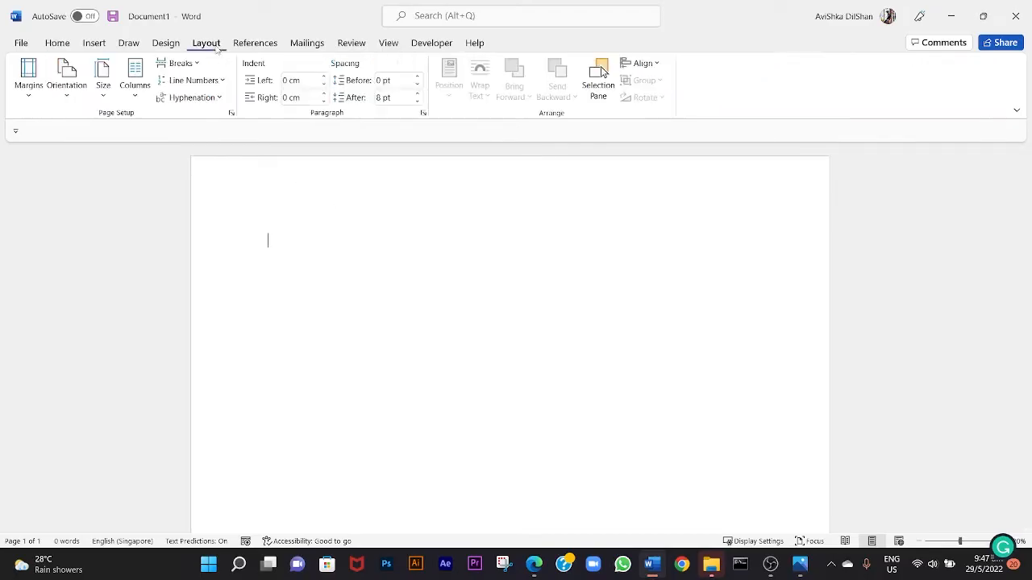
{"action": "left_click", "coordinate": [24, 85]}
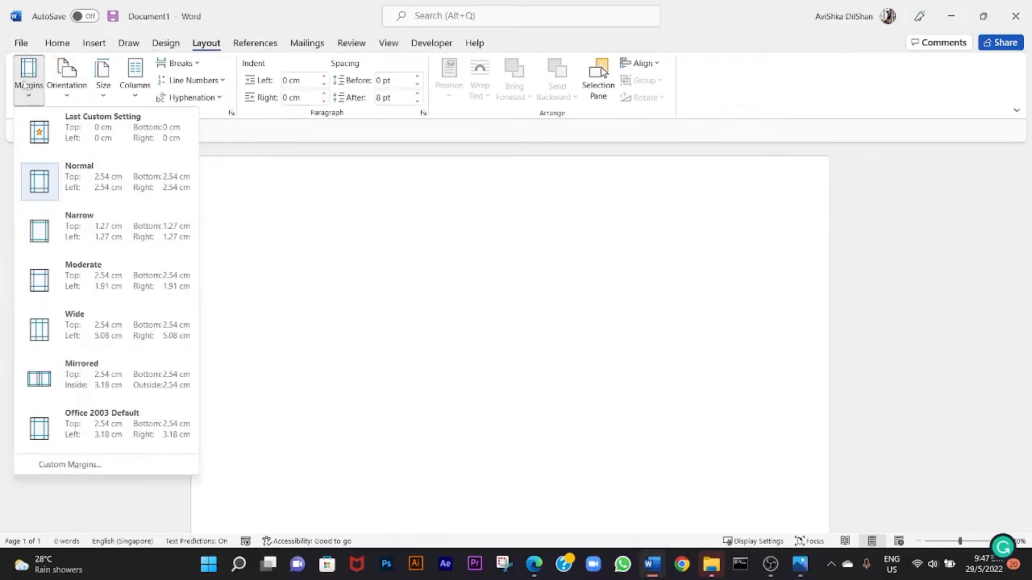
{"action": "left_click", "coordinate": [80, 466]}
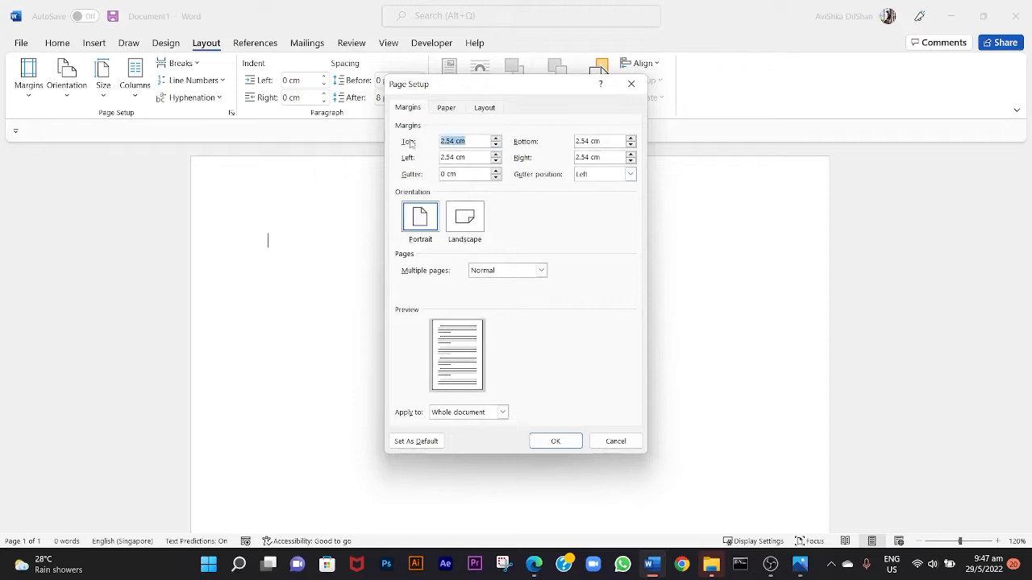
{"action": "type", "text": "0"}
{"action": "double_click", "coordinate": [487, 158]}
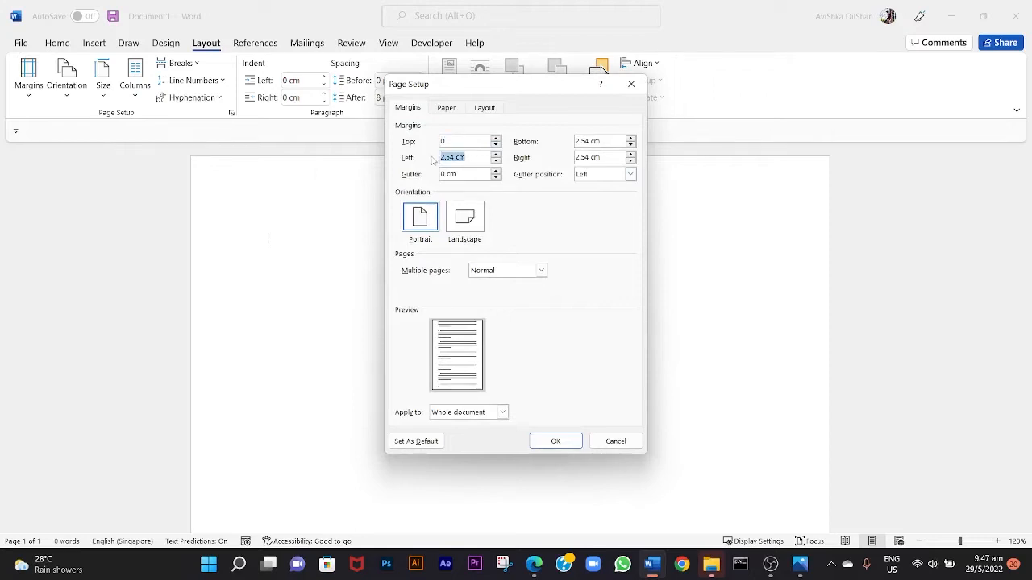
{"action": "type", "text": "0"}
{"action": "double_click", "coordinate": [597, 140]}
{"action": "type", "text": "0"}
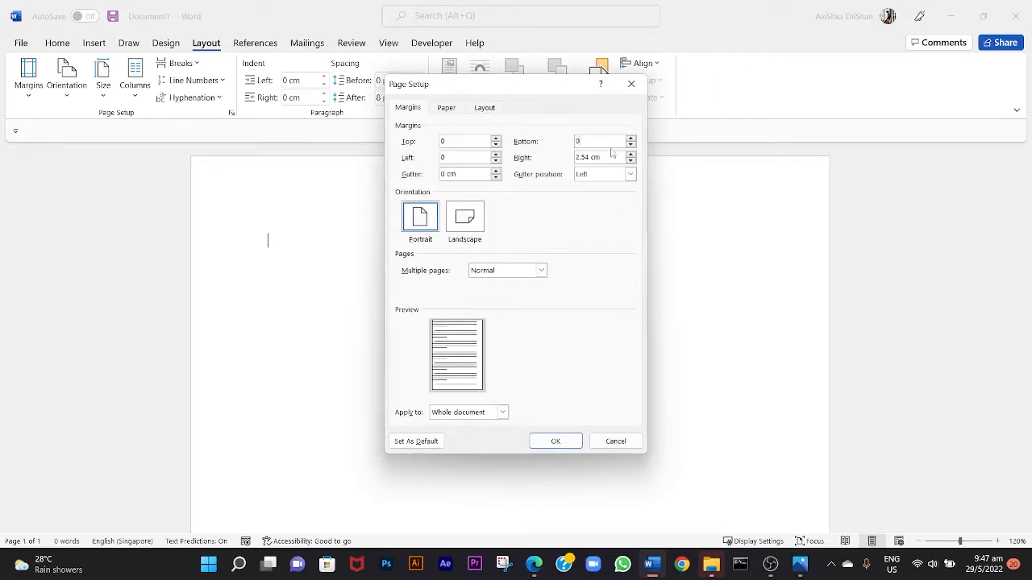
{"action": "double_click", "coordinate": [608, 157]}
{"action": "type", "text": "0"}
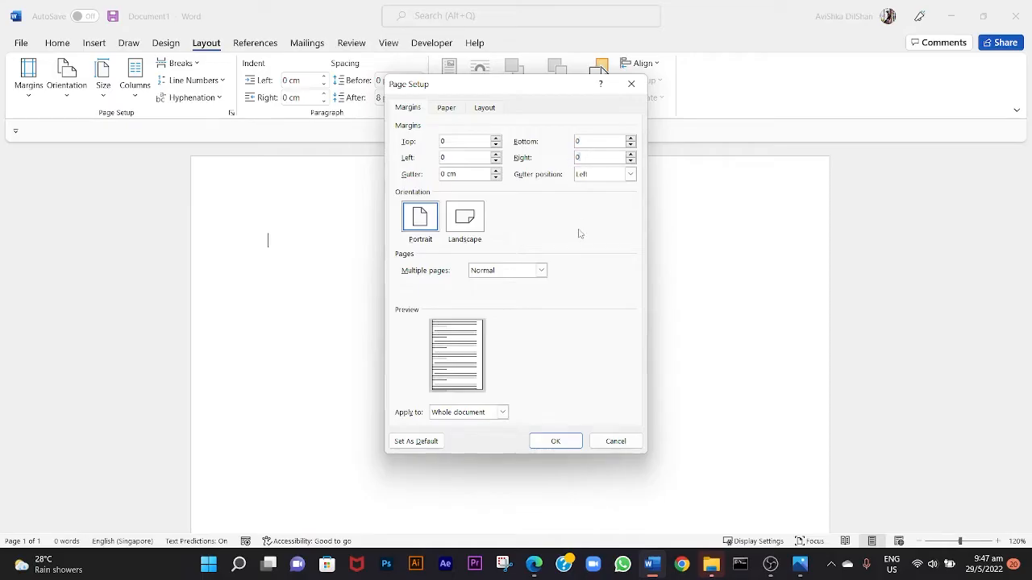
{"action": "left_click", "coordinate": [572, 446]}
Insert the photo of a person writing in a book from this device at the top of the page.
{"action": "scroll", "coordinate": [323, 226], "scroll_direction": "down", "scroll_amount": 4}
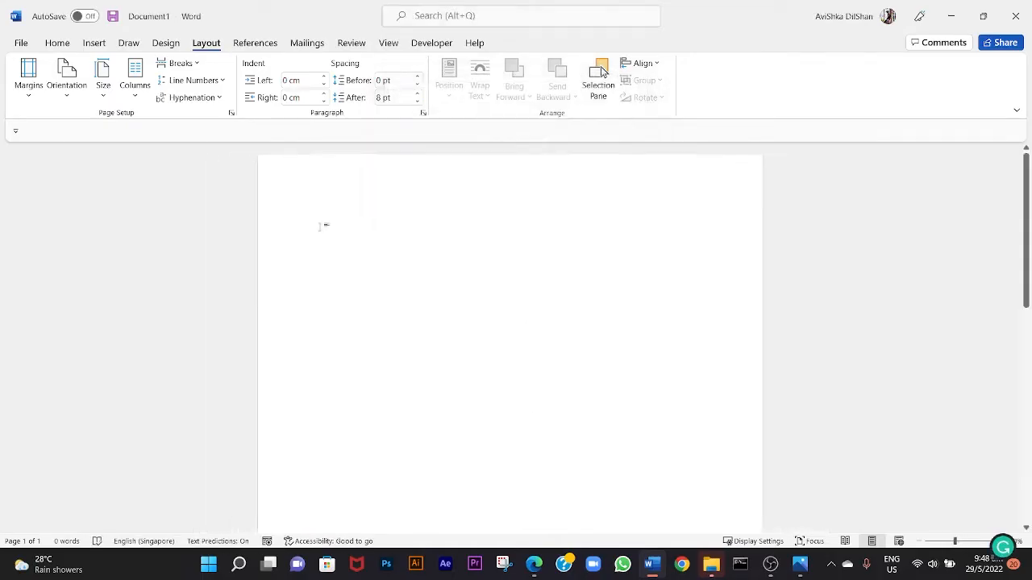
{"action": "scroll", "coordinate": [323, 225], "scroll_direction": "up", "scroll_amount": 1}
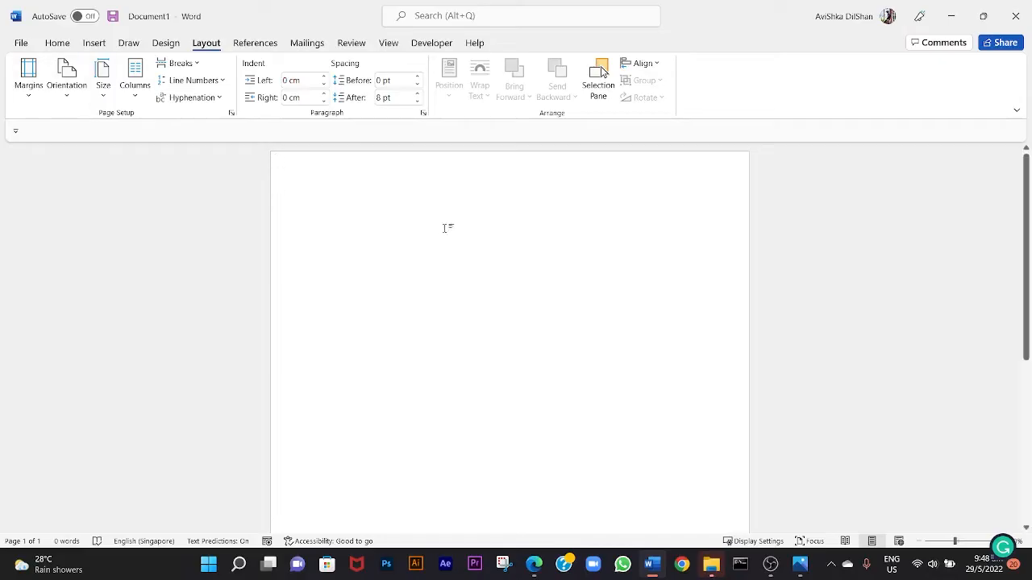
{"action": "left_click", "coordinate": [92, 44]}
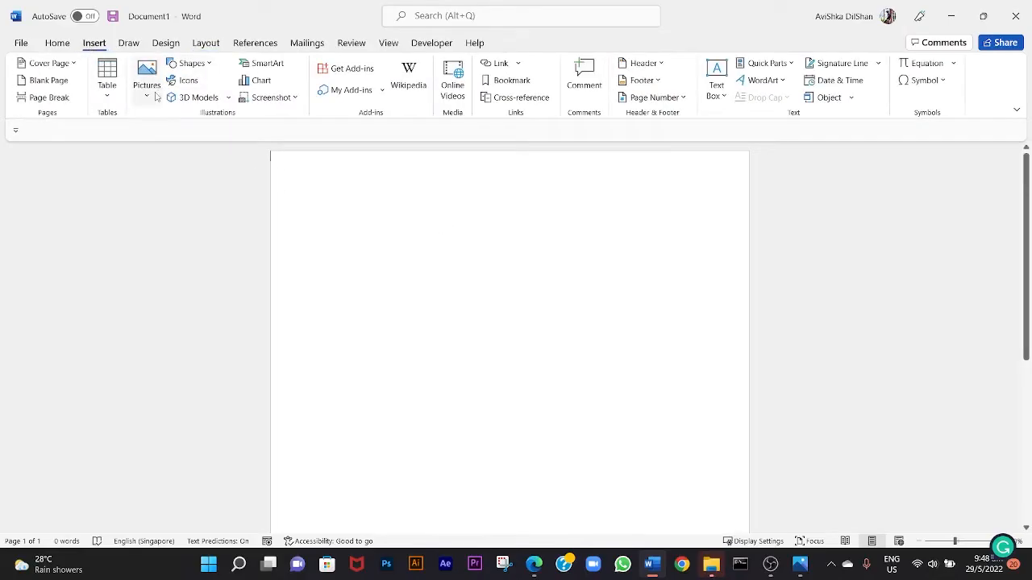
{"action": "left_click", "coordinate": [148, 90]}
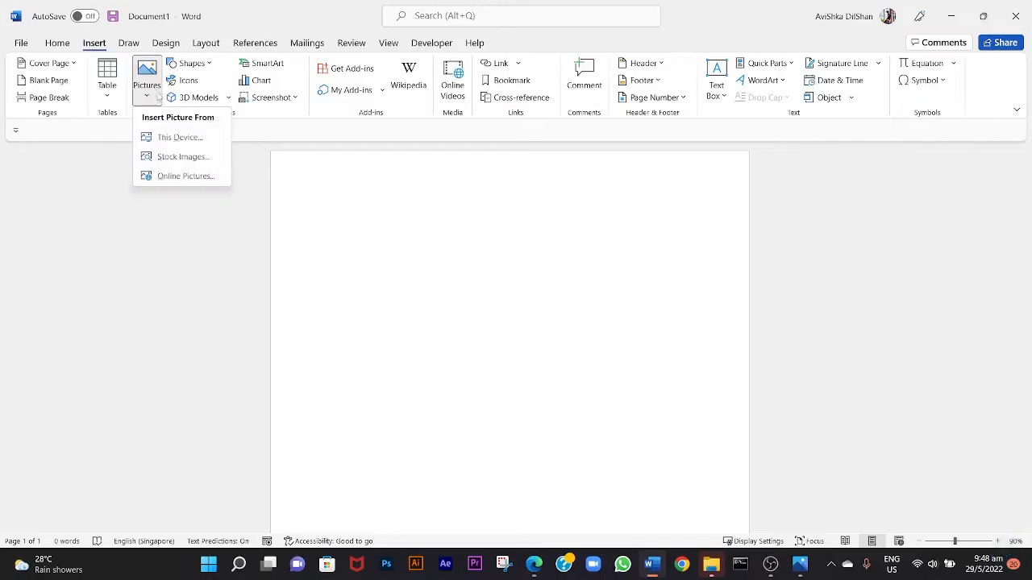
{"action": "left_click", "coordinate": [170, 141]}
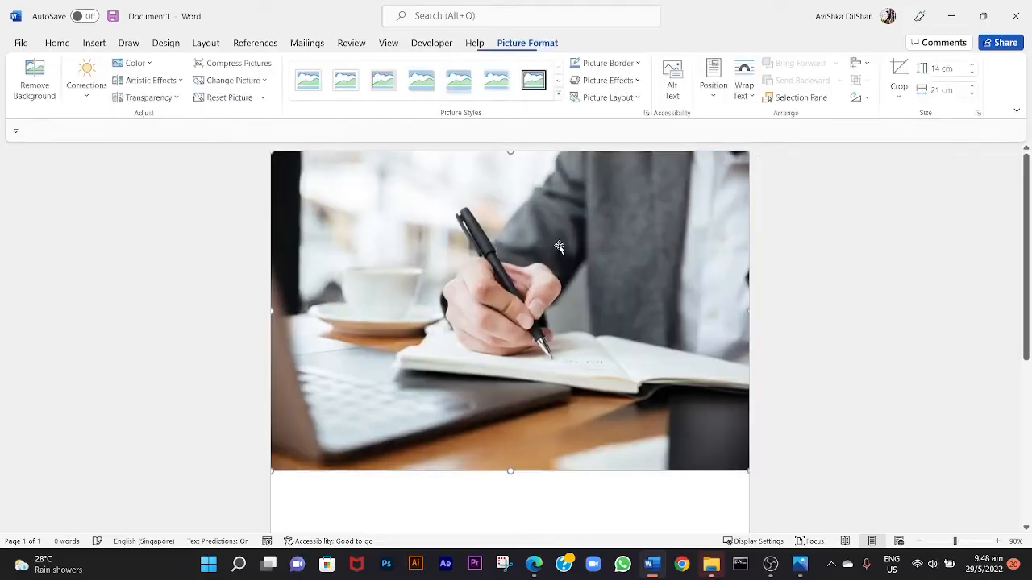
Crop the picture's left and right sides to a width of about 9.95 cm around the writing hand.
{"action": "scroll", "coordinate": [583, 312], "scroll_direction": "down", "scroll_amount": 2}
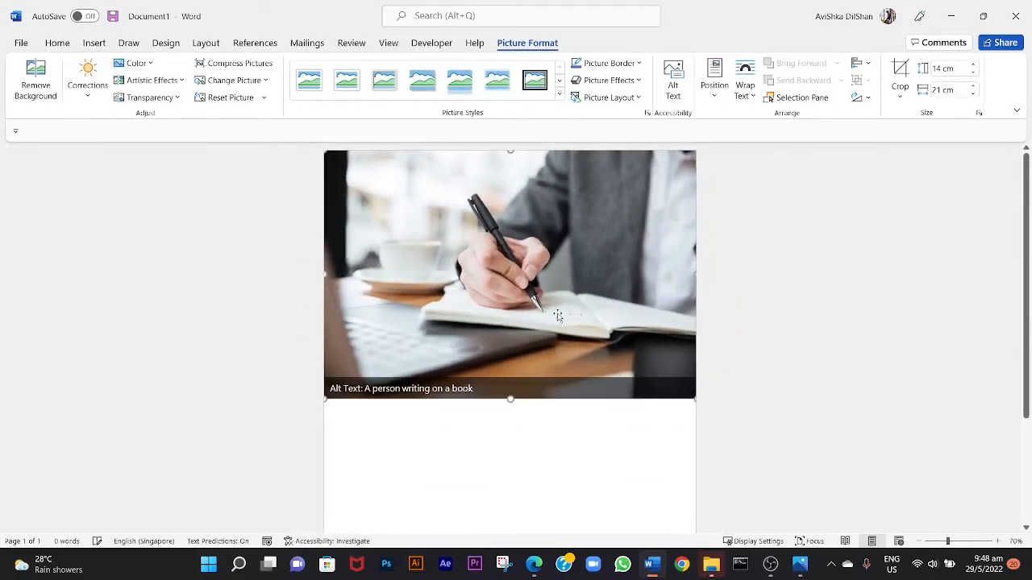
{"action": "scroll", "coordinate": [557, 316], "scroll_direction": "down", "scroll_amount": 2}
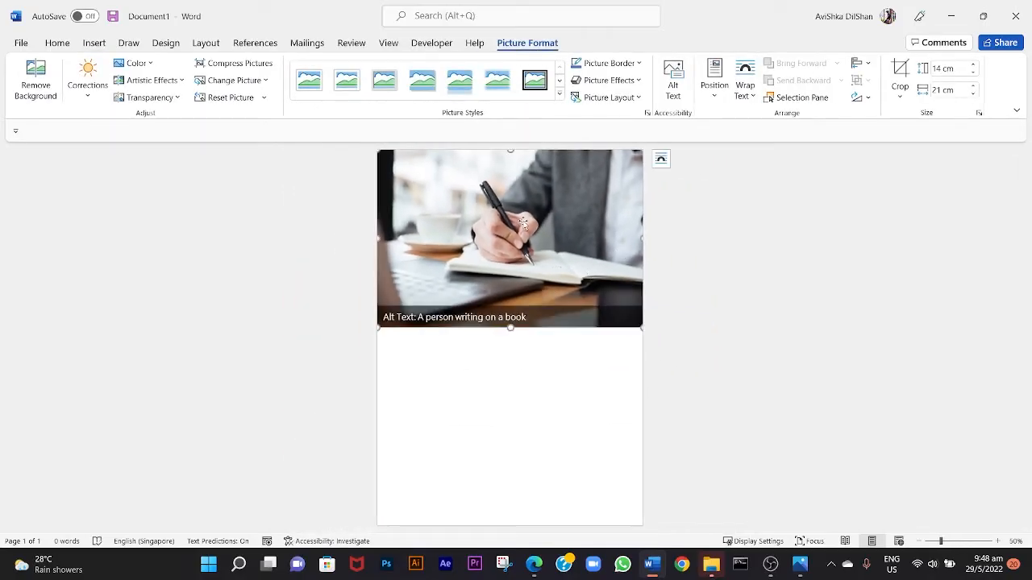
{"action": "right_click", "coordinate": [524, 222]}
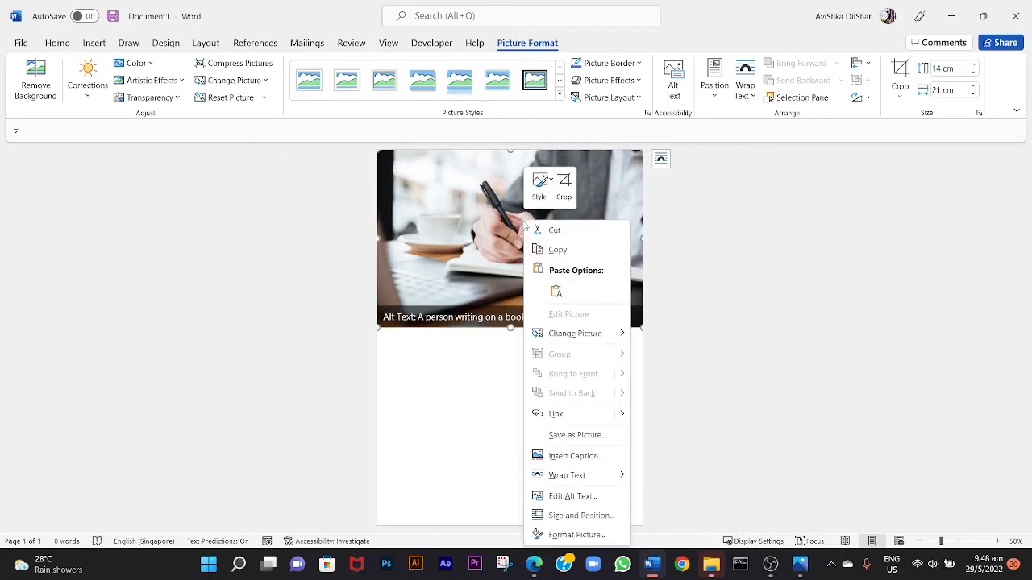
{"action": "left_click", "coordinate": [562, 195]}
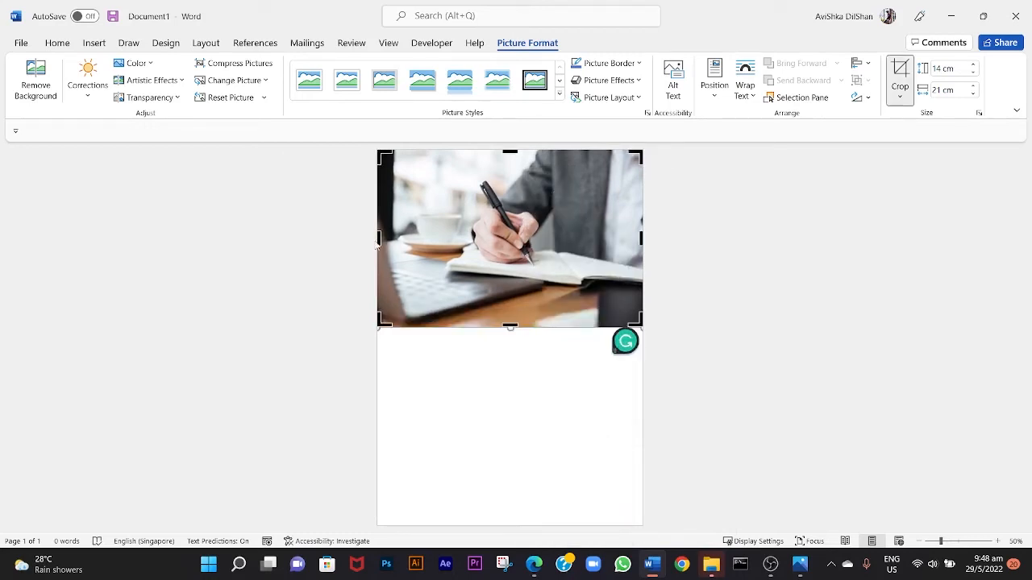
{"action": "left_click_drag", "start_coordinate": [378, 239], "coordinate": [440, 236]}
{"action": "left_click_drag", "start_coordinate": [579, 239], "coordinate": [503, 236]}
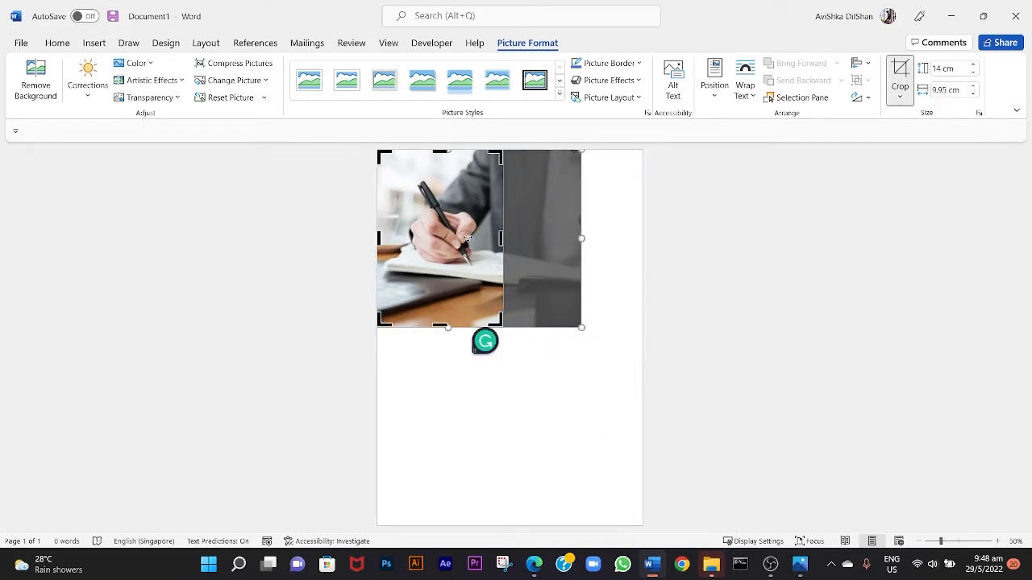
{"action": "left_click", "coordinate": [603, 241]}
{"action": "right_click", "coordinate": [465, 218]}
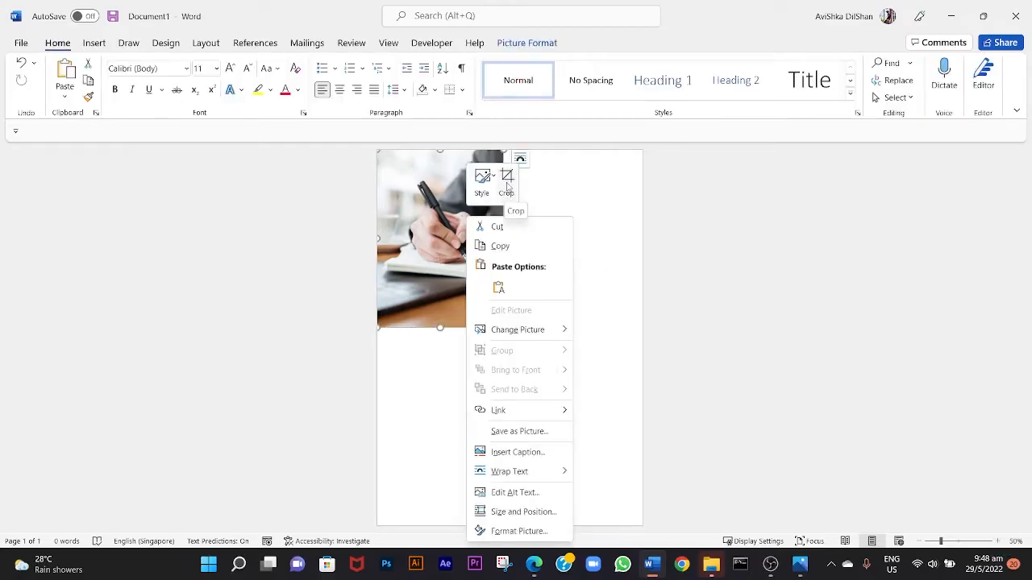
{"action": "left_click", "coordinate": [412, 249]}
{"action": "right_click", "coordinate": [436, 221]}
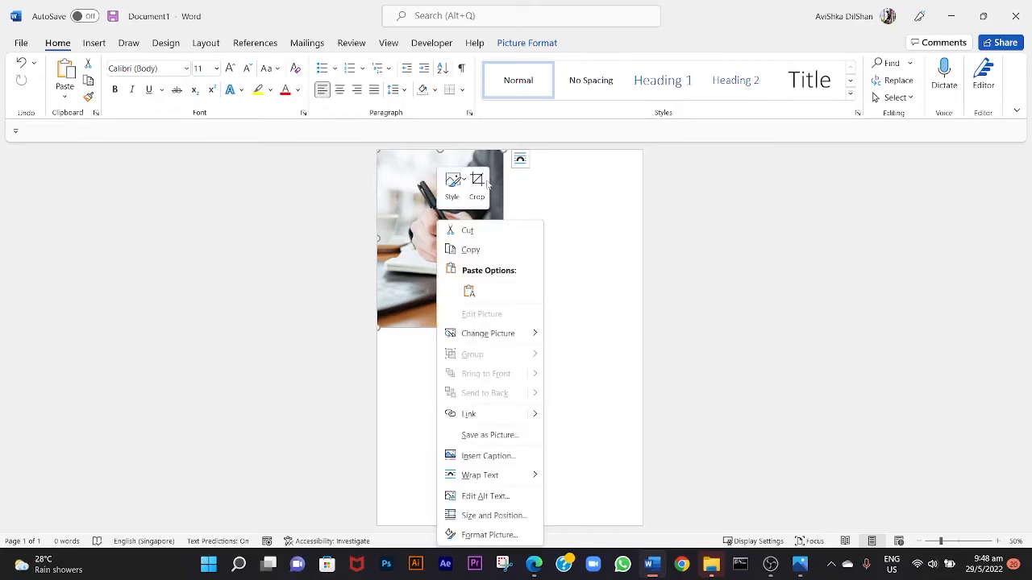
{"action": "left_click", "coordinate": [414, 228]}
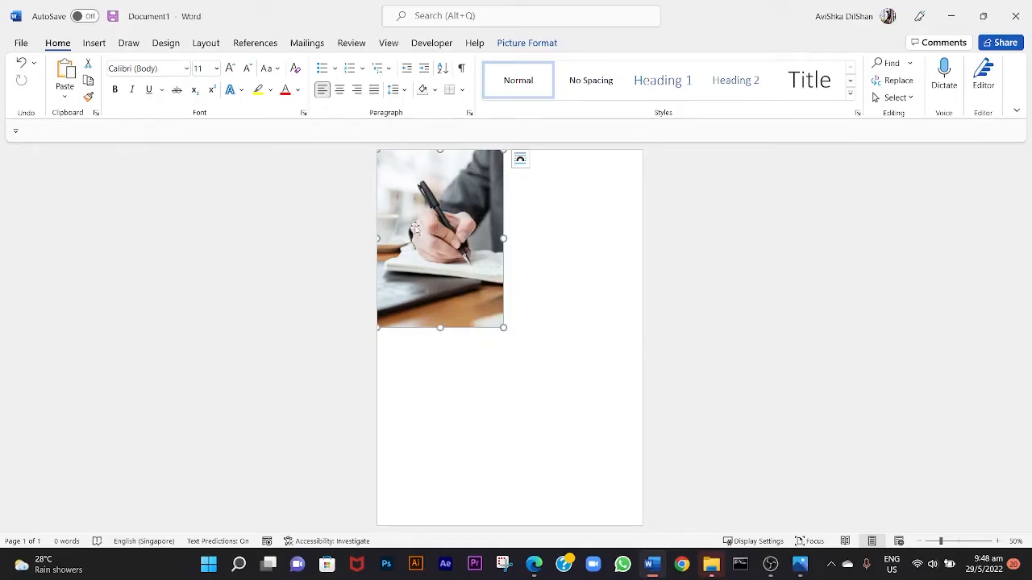
Flip the picture horizontally and enlarge it proportionally to cover the whole page, about 29.9 cm tall.
{"action": "left_click", "coordinate": [524, 44]}
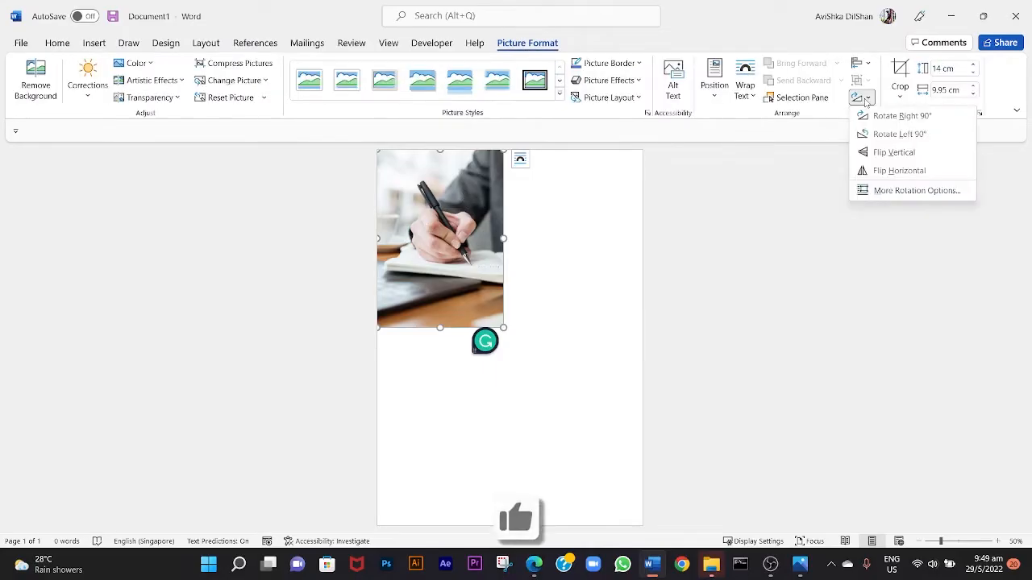
{"action": "left_click", "coordinate": [535, 48]}
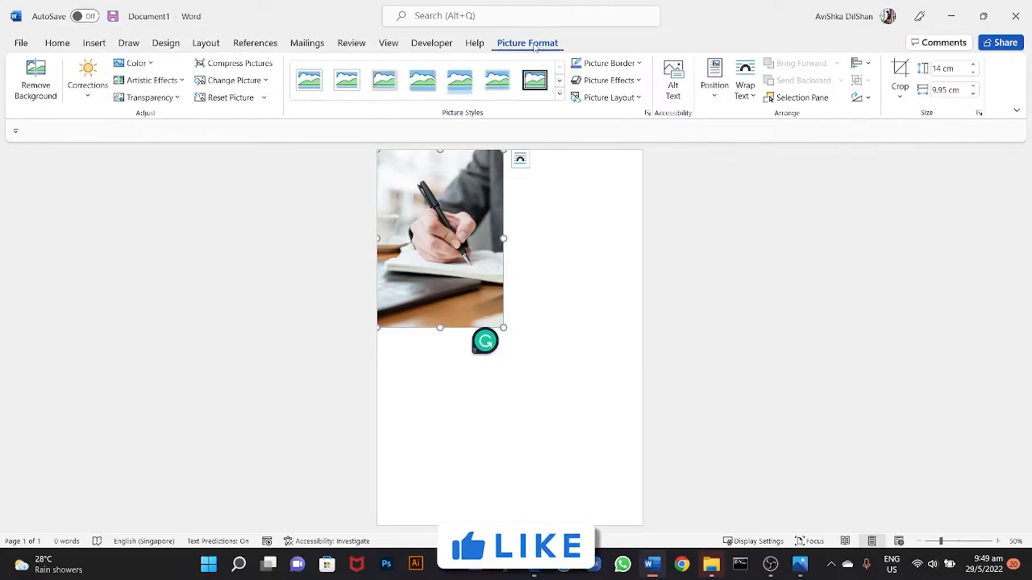
{"action": "left_click", "coordinate": [864, 99]}
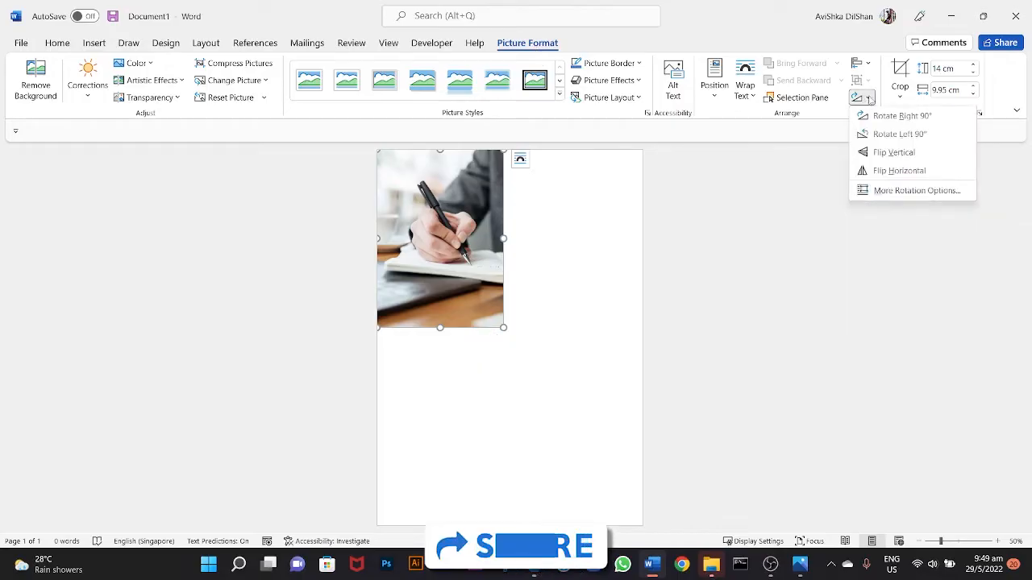
{"action": "left_click", "coordinate": [894, 170]}
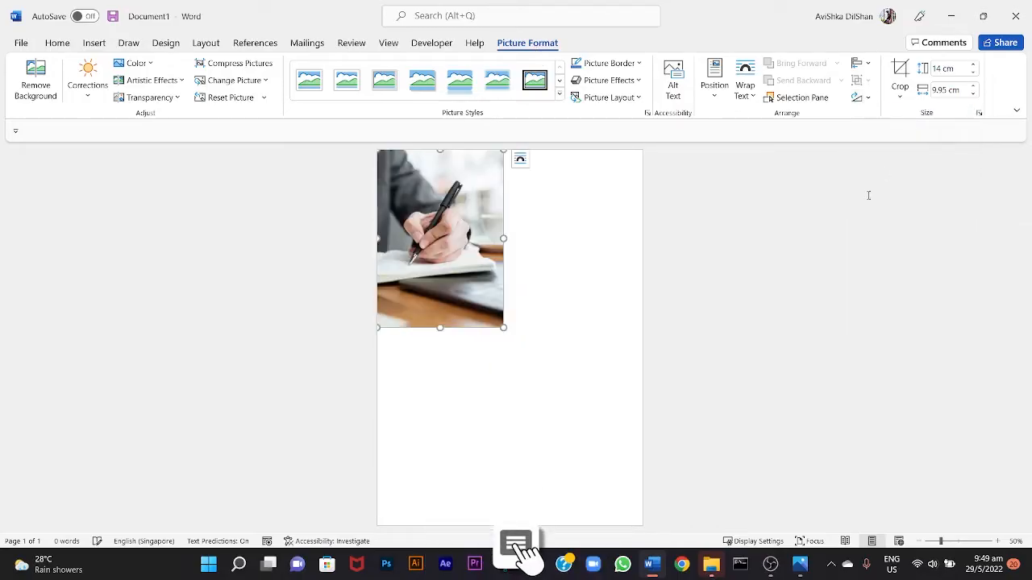
{"action": "left_click_drag", "start_coordinate": [503, 327], "coordinate": [646, 535]}
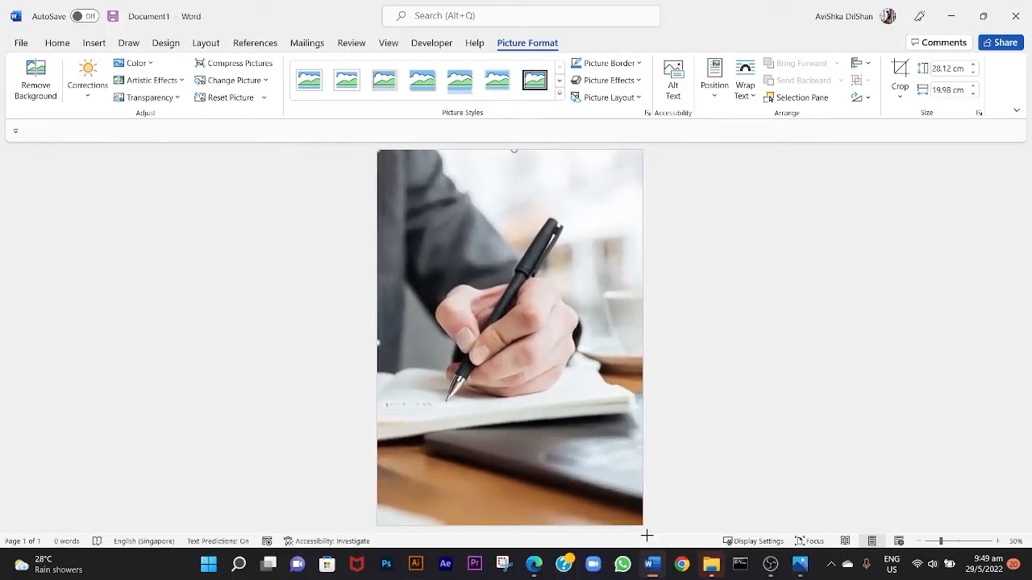
{"action": "right_click", "coordinate": [645, 528]}
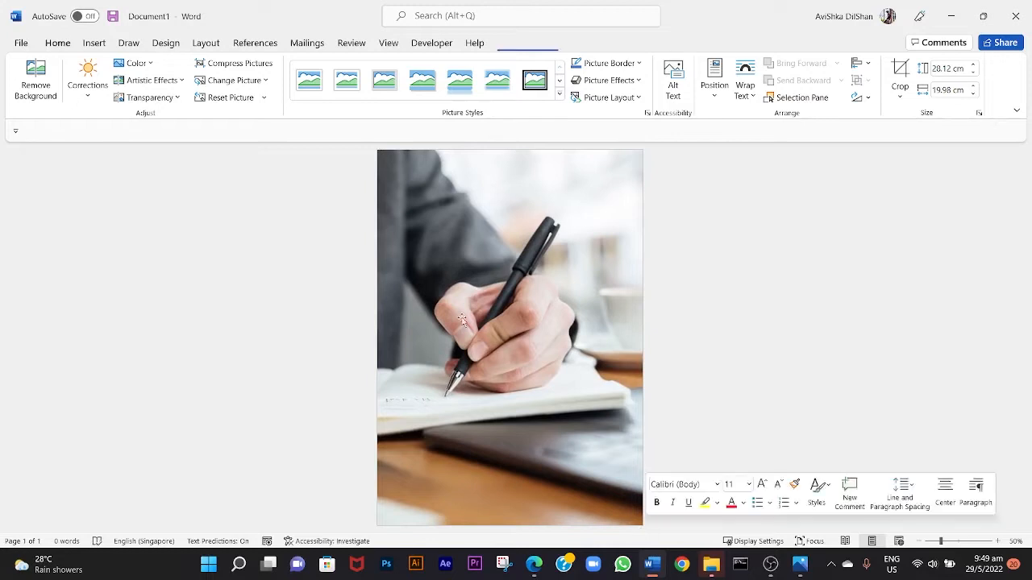
Crop both sides of the enlarged picture to a width of about 10.29 cm, leaving the page's right half blank.
{"action": "right_click", "coordinate": [491, 288]}
{"action": "left_click", "coordinate": [531, 187]}
{"action": "left_click_drag", "start_coordinate": [643, 338], "coordinate": [564, 347]}
{"action": "left_click_drag", "start_coordinate": [378, 340], "coordinate": [410, 336]}
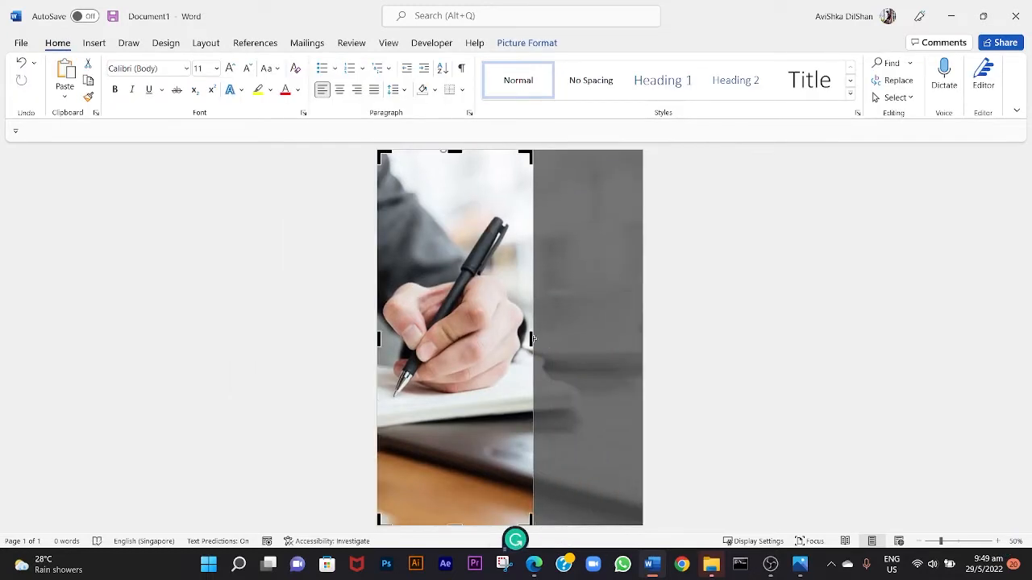
{"action": "left_click_drag", "start_coordinate": [531, 342], "coordinate": [507, 339]}
{"action": "left_click", "coordinate": [714, 282]}
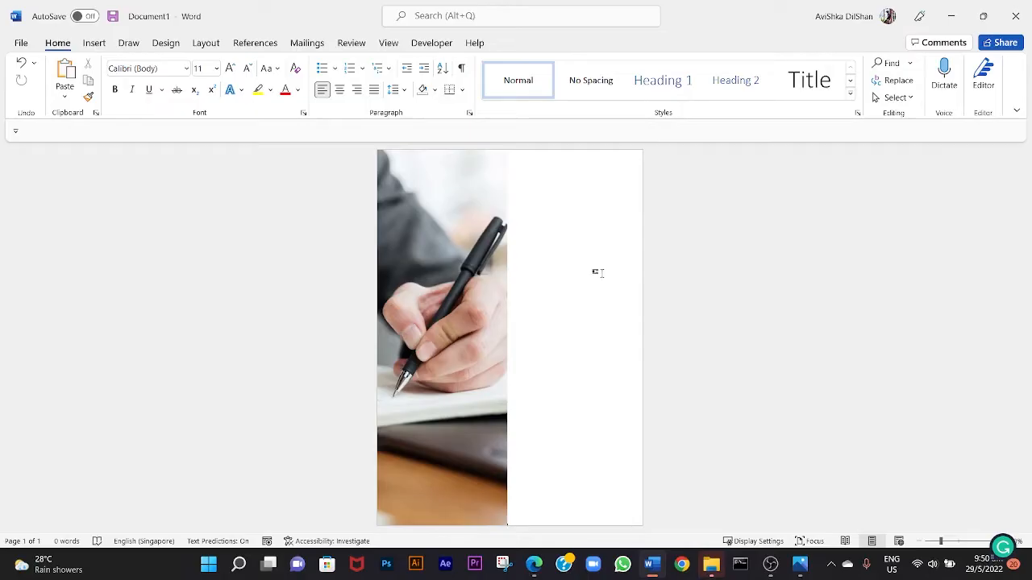
Set the cropped picture's color saturation to 33%.
{"action": "scroll", "coordinate": [515, 273], "scroll_direction": "down", "scroll_amount": 4}
{"action": "scroll", "coordinate": [517, 274], "scroll_direction": "up", "scroll_amount": 3}
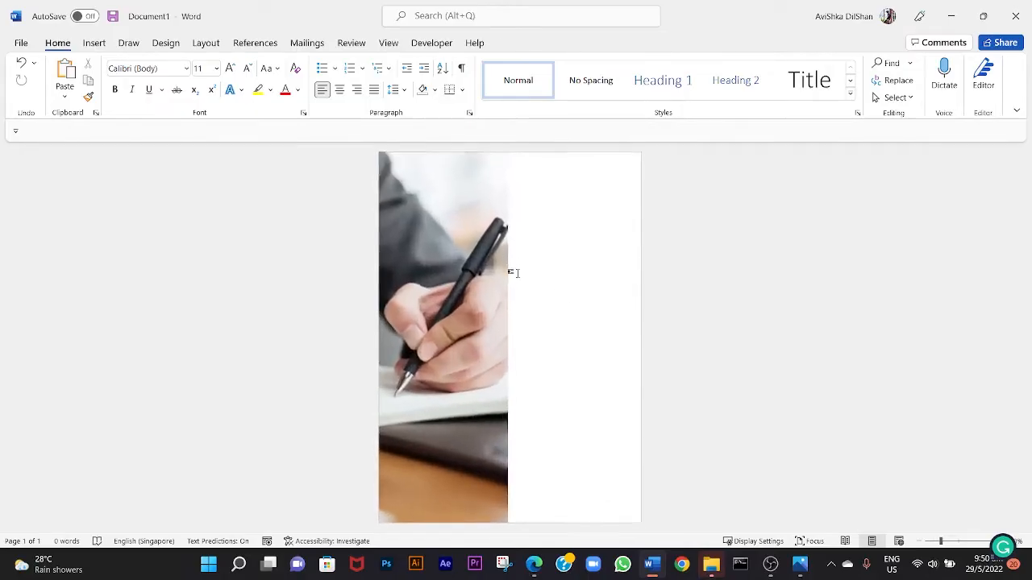
{"action": "scroll", "coordinate": [545, 271], "scroll_direction": "down", "scroll_amount": 2}
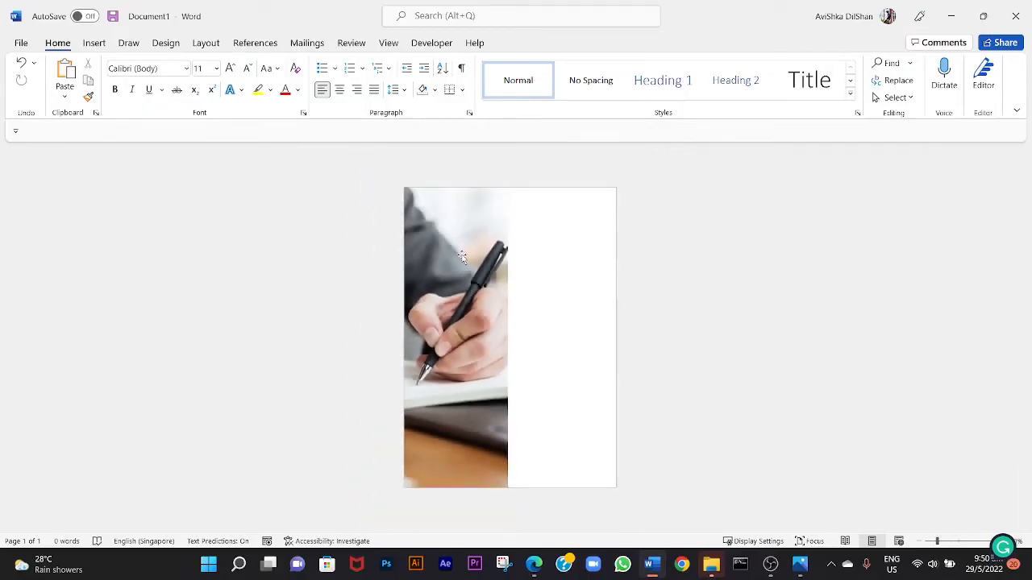
{"action": "left_click", "coordinate": [462, 256]}
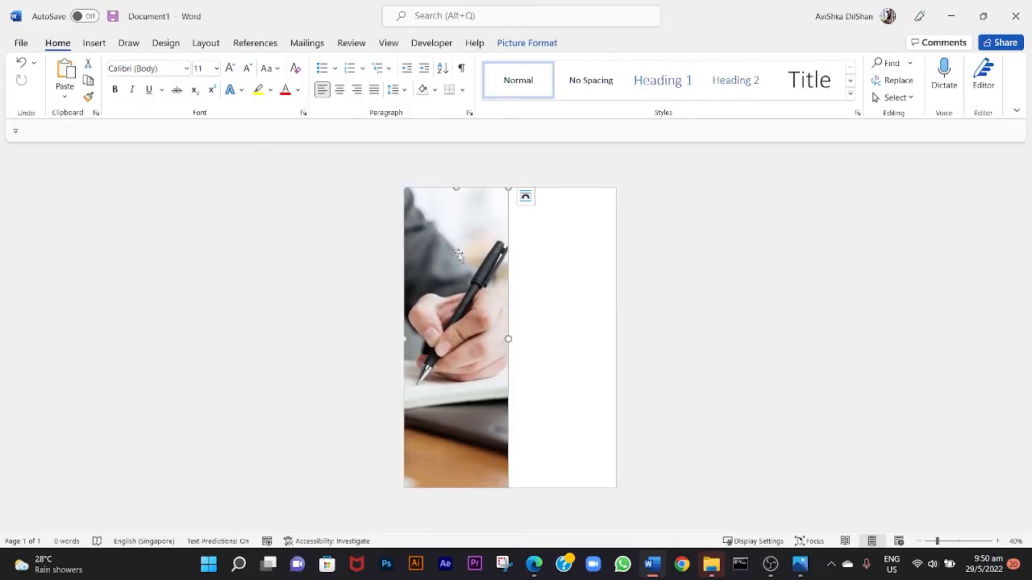
{"action": "left_click", "coordinate": [539, 50]}
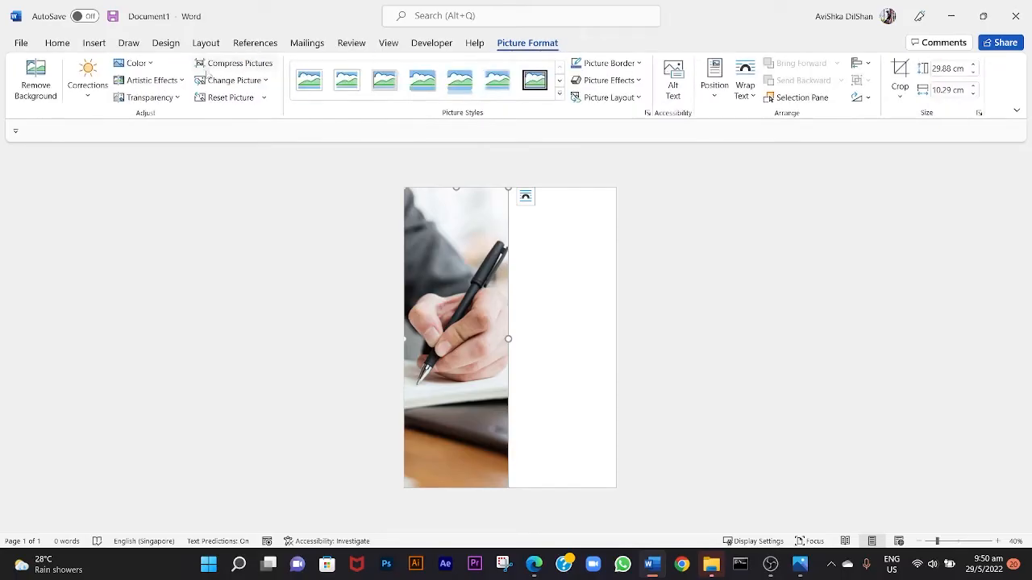
{"action": "left_click", "coordinate": [139, 64]}
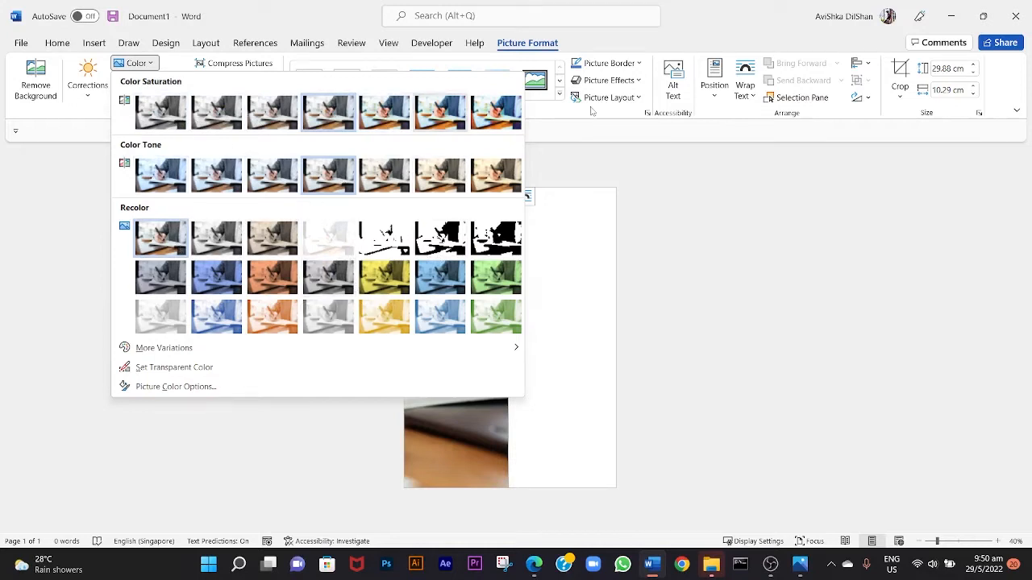
{"action": "left_click", "coordinate": [236, 119]}
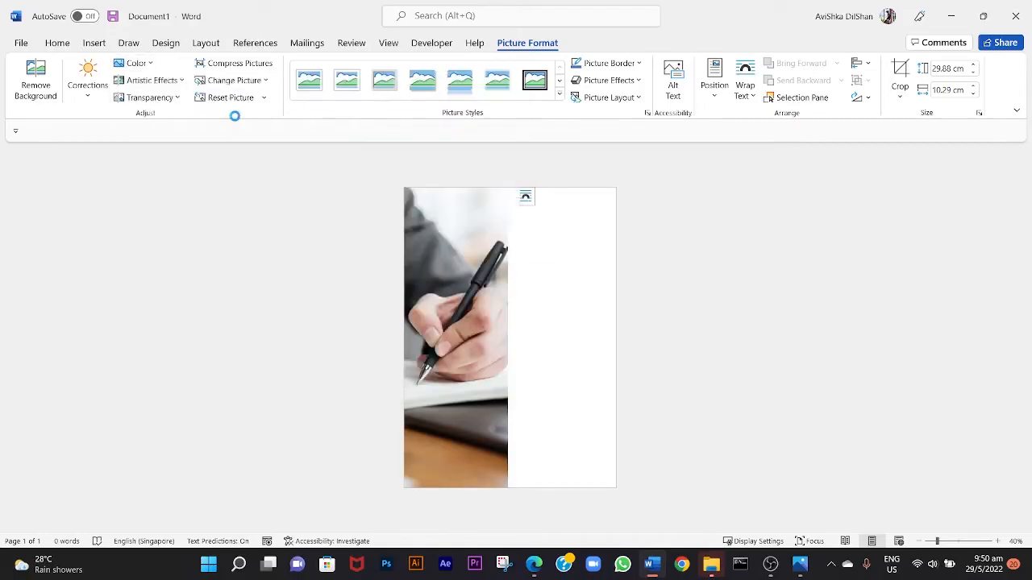
Draw a text box about 5.33 cm high and 14.77 cm wide across the photo's right edge.
{"action": "left_click", "coordinate": [562, 282]}
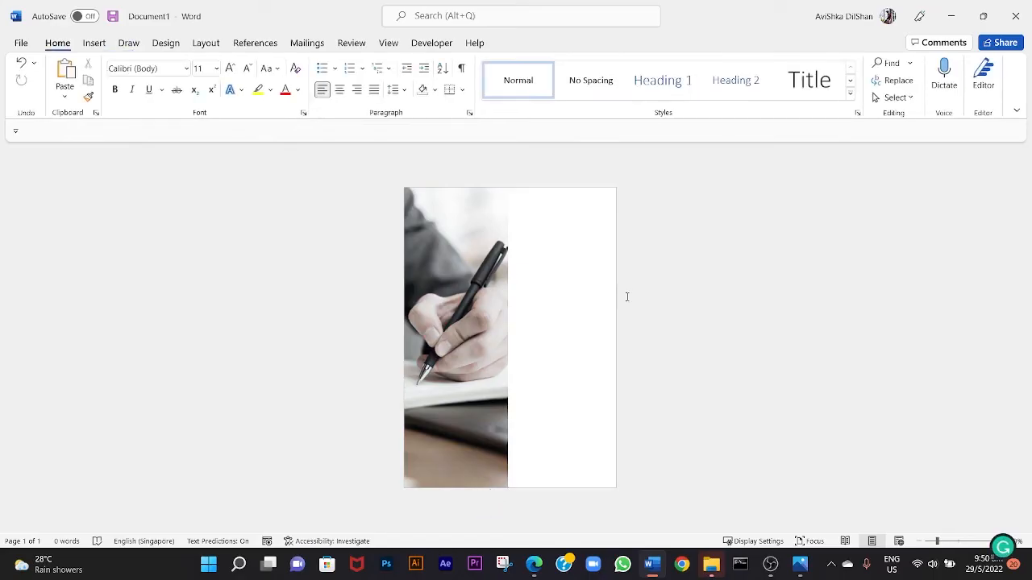
{"action": "scroll", "coordinate": [605, 300], "scroll_direction": "up", "scroll_amount": 2}
{"action": "scroll", "coordinate": [605, 299], "scroll_direction": "down", "scroll_amount": 2}
{"action": "scroll", "coordinate": [604, 298], "scroll_direction": "up", "scroll_amount": 1}
{"action": "scroll", "coordinate": [600, 298], "scroll_direction": "up", "scroll_amount": 1}
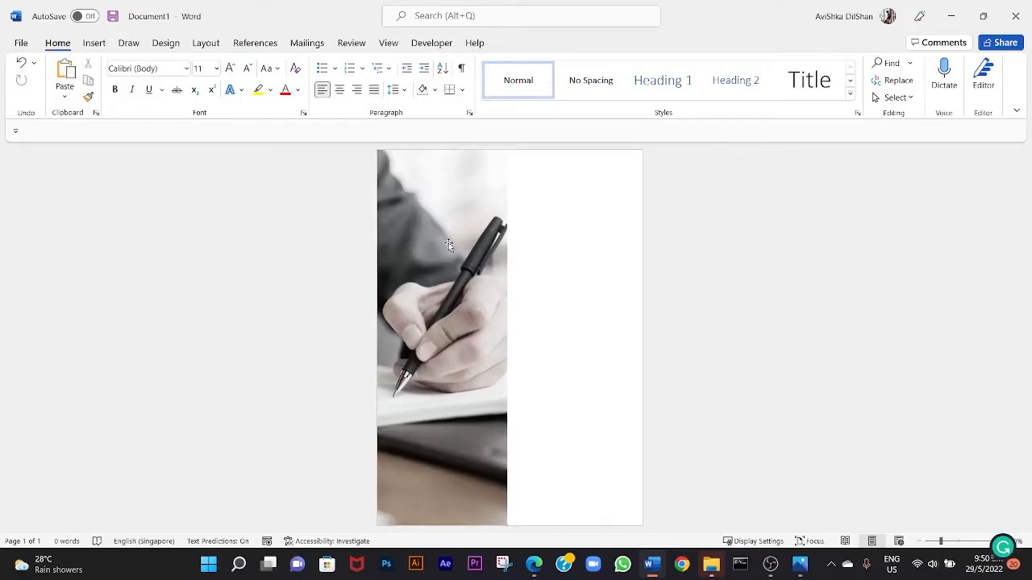
{"action": "left_click", "coordinate": [101, 48]}
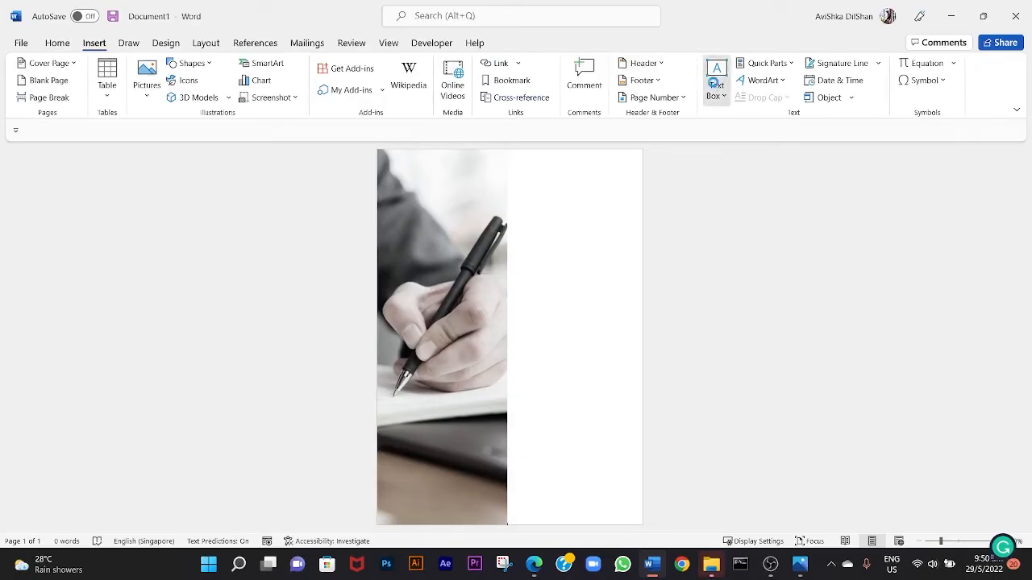
{"action": "left_click", "coordinate": [713, 83]}
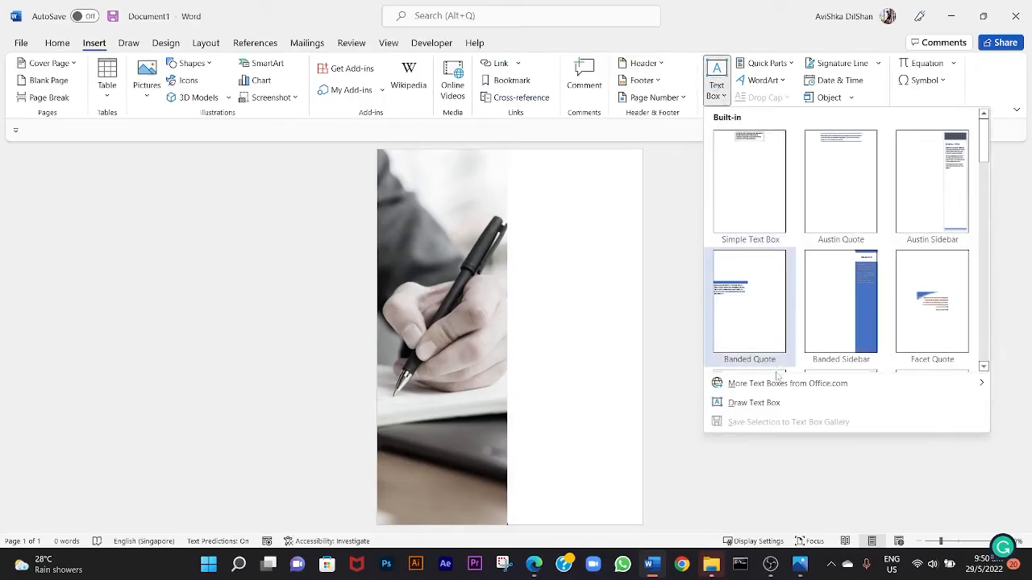
{"action": "left_click", "coordinate": [764, 403]}
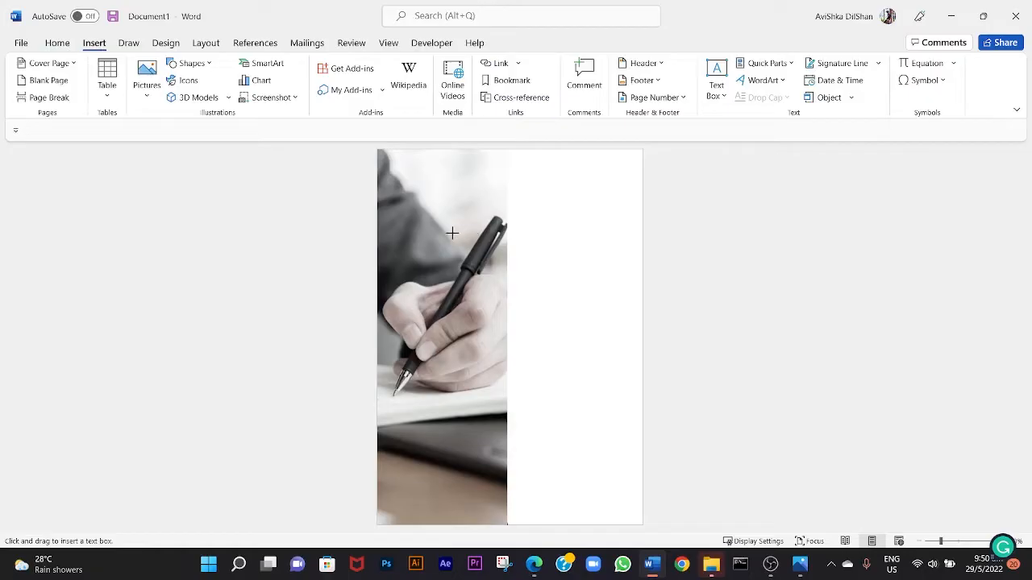
{"action": "left_click_drag", "start_coordinate": [447, 232], "coordinate": [635, 300]}
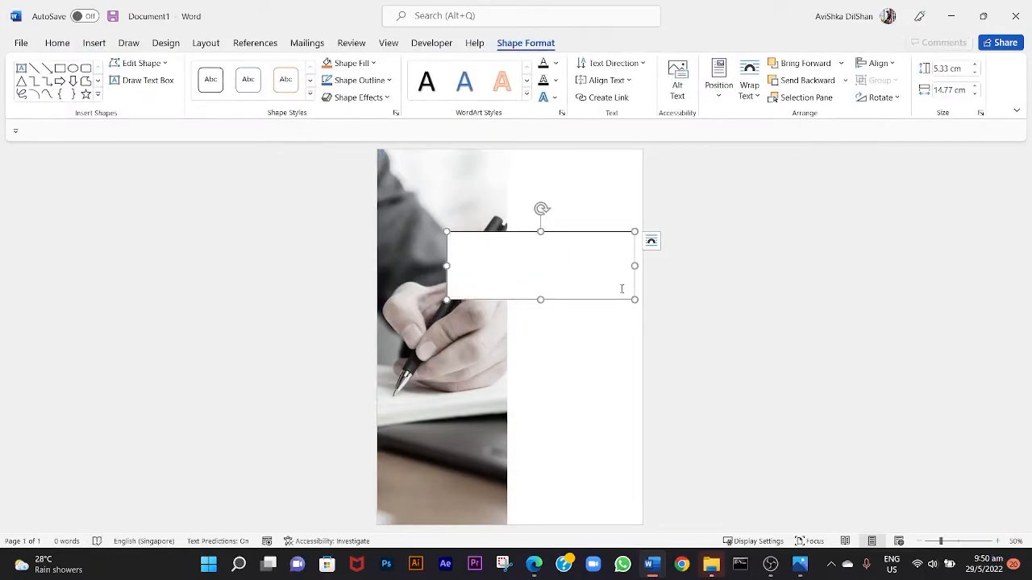
Enter the title RESEARCH PAPER in the text box, with each word on its own line.
{"action": "type", "text": "RESE"}
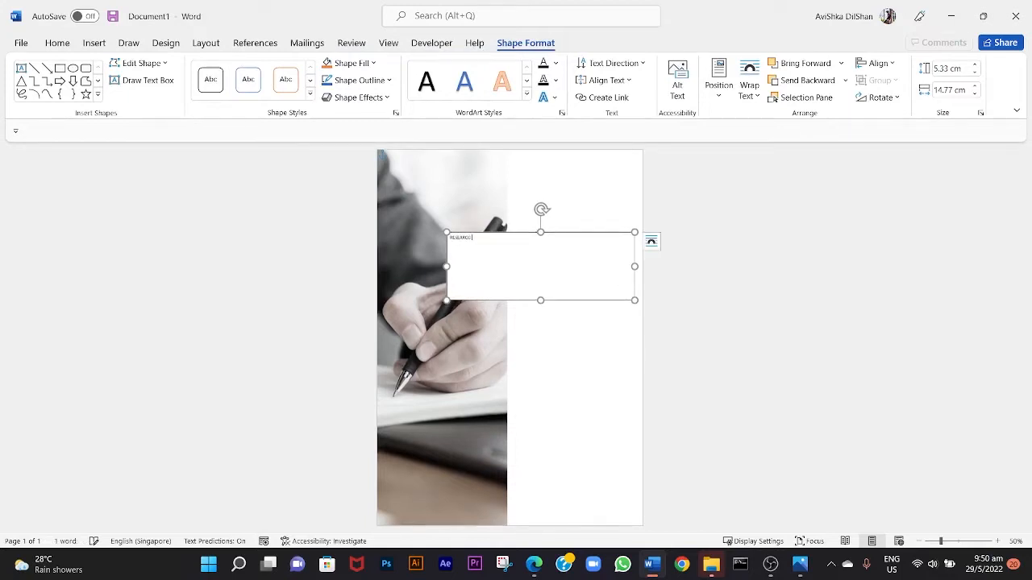
{"action": "type", "text": "ARCH"}
{"action": "scroll", "coordinate": [624, 288], "scroll_direction": "up", "scroll_amount": 9}
{"action": "type", "text": "PAPER"}
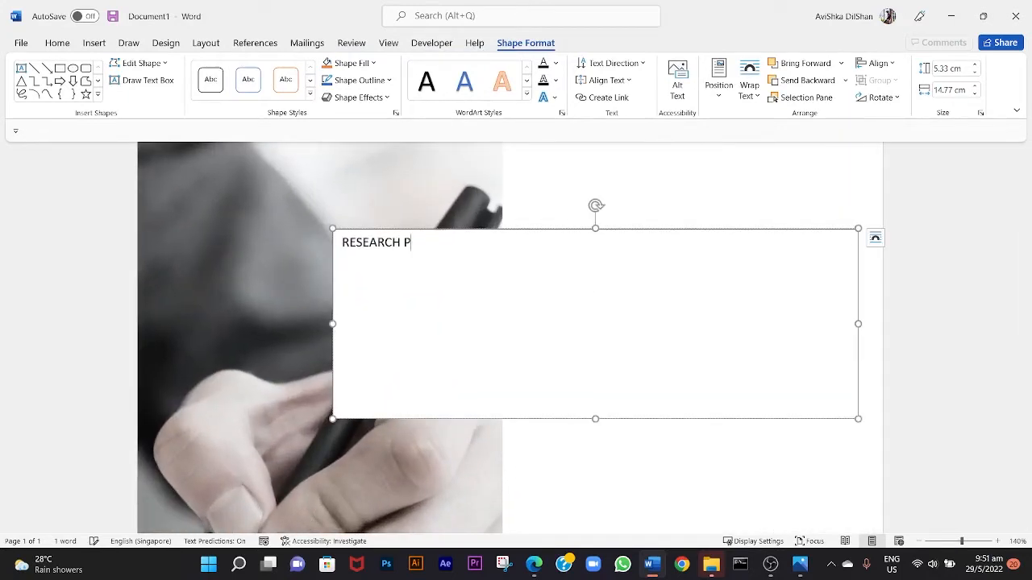
{"action": "key", "text": "ctrl+a"}
{"action": "left_click", "coordinate": [403, 243]}
{"action": "key", "text": "Return"}
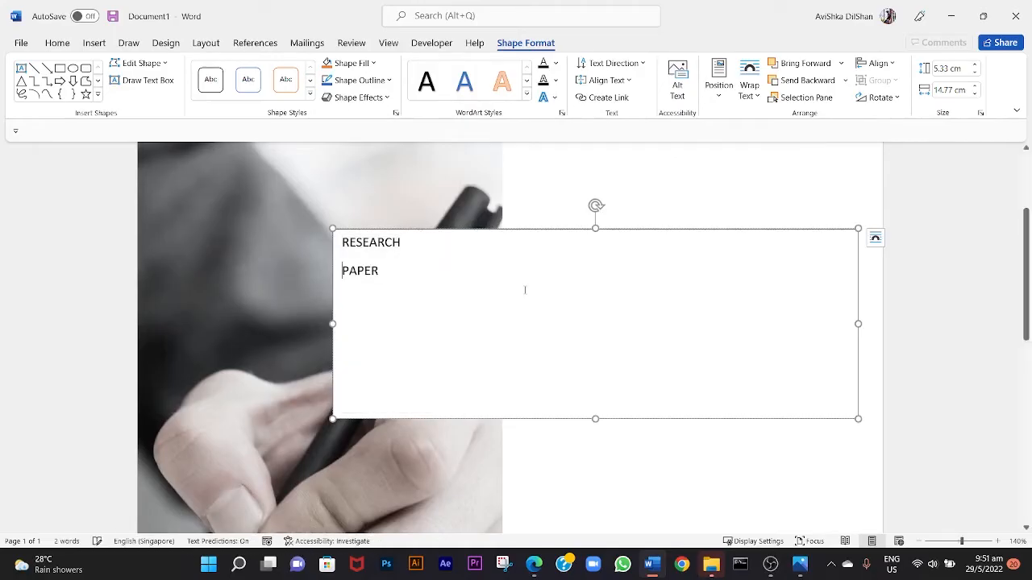
Format both title lines in Amasis MT Pro Black at 48 pt.
{"action": "key", "text": "ctrl+a"}
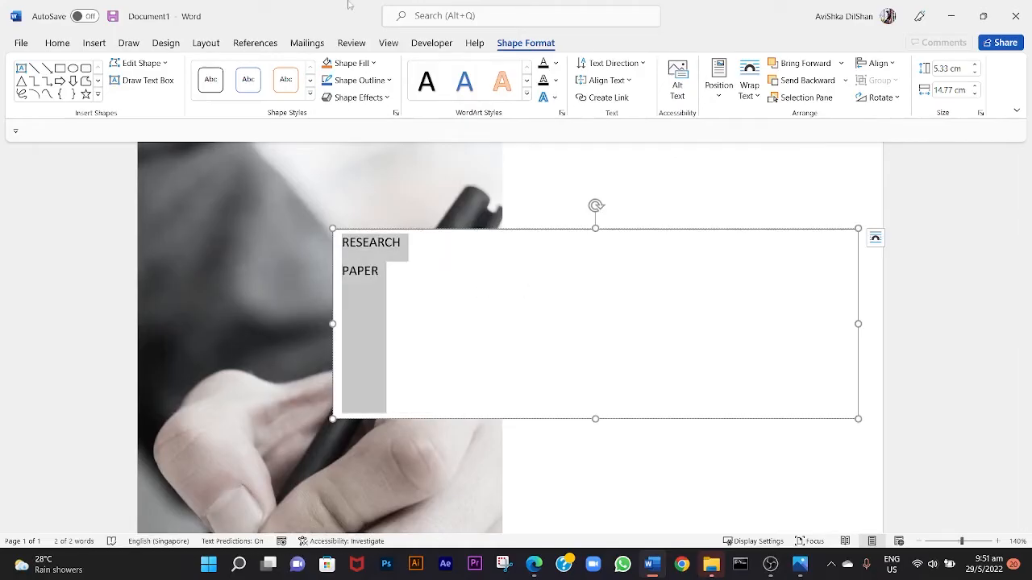
{"action": "left_click", "coordinate": [58, 43]}
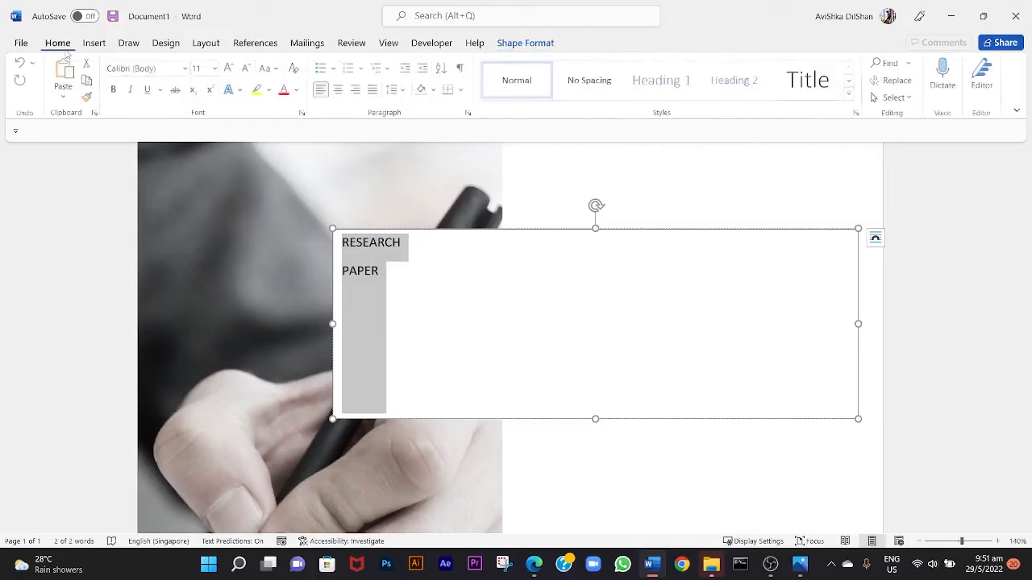
{"action": "left_click", "coordinate": [187, 68]}
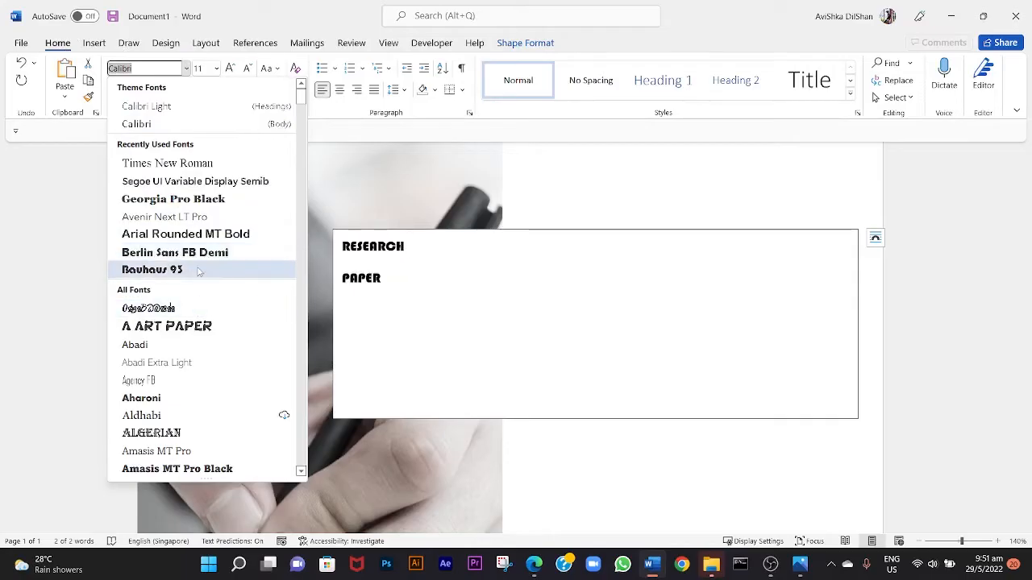
{"action": "left_click", "coordinate": [186, 202]}
{"action": "left_click", "coordinate": [232, 68]}
{"action": "left_click", "coordinate": [232, 68]}
{"action": "left_click", "coordinate": [233, 69]}
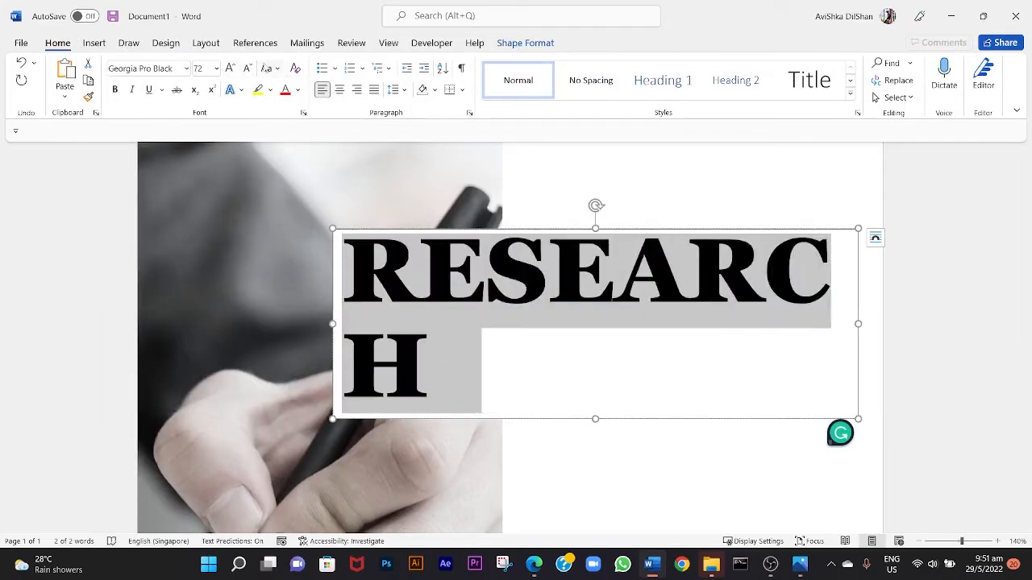
{"action": "left_click", "coordinate": [248, 69]}
{"action": "left_click", "coordinate": [186, 69]}
{"action": "scroll", "coordinate": [161, 355], "scroll_direction": "down", "scroll_amount": 3}
{"action": "left_click", "coordinate": [178, 309]}
{"action": "scroll", "coordinate": [567, 242], "scroll_direction": "down", "scroll_amount": 9}
Move the title text box right and slightly down so the title's first letters overlap the photo's right edge.
{"action": "left_click_drag", "start_coordinate": [566, 234], "coordinate": [603, 251]}
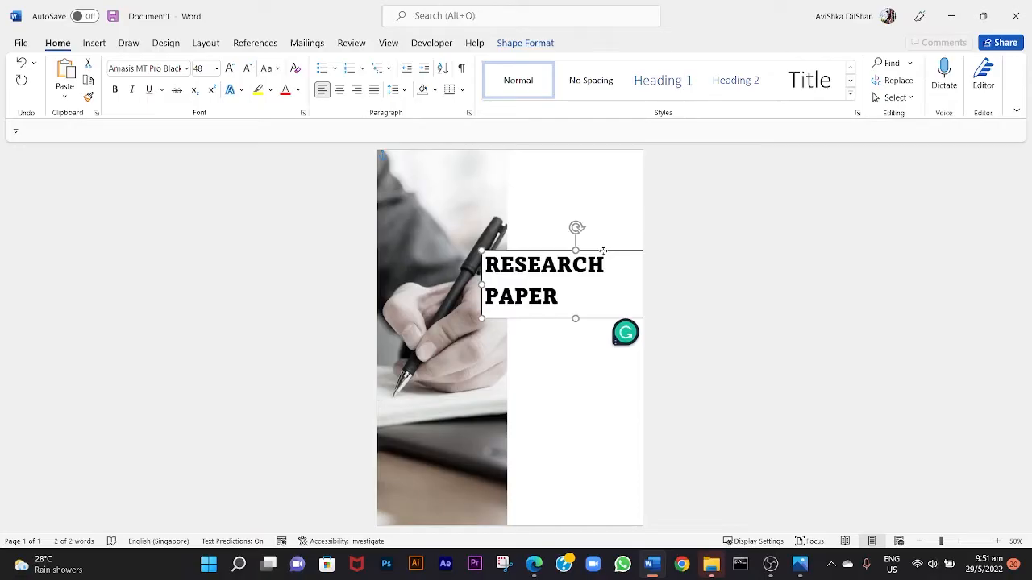
{"action": "left_click_drag", "start_coordinate": [603, 251], "coordinate": [602, 255]}
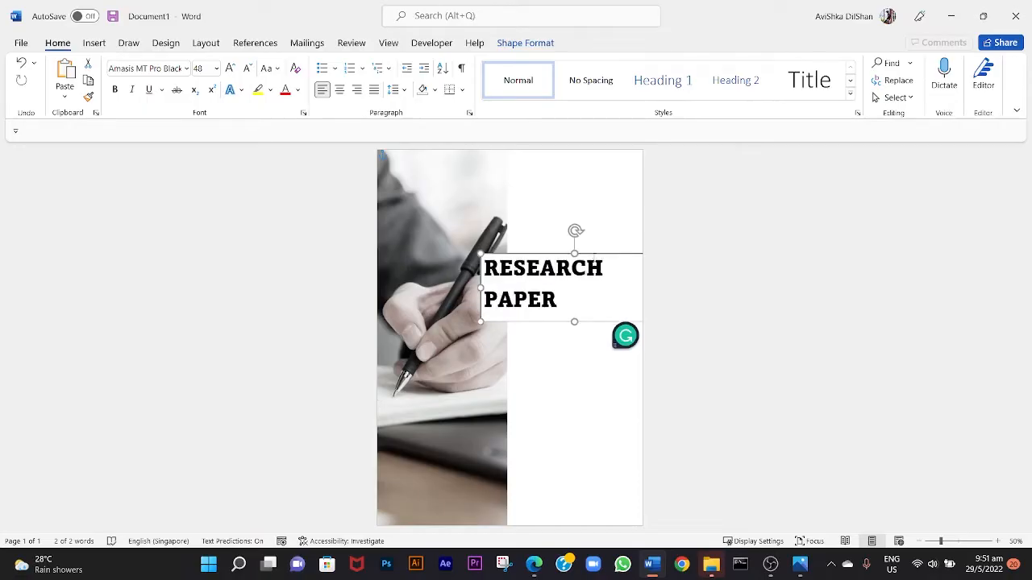
{"action": "left_click", "coordinate": [475, 345]}
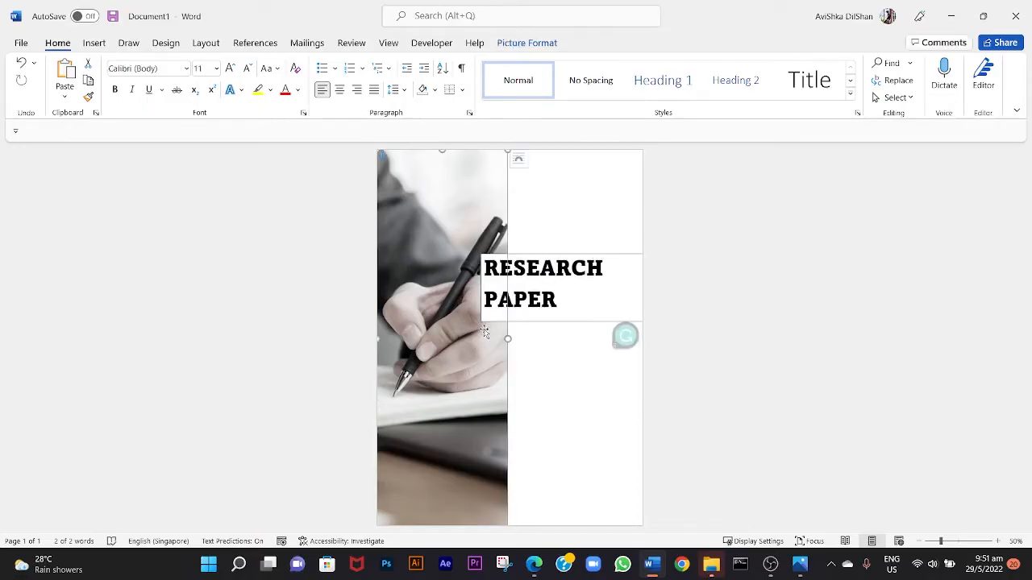
{"action": "left_click", "coordinate": [535, 320]}
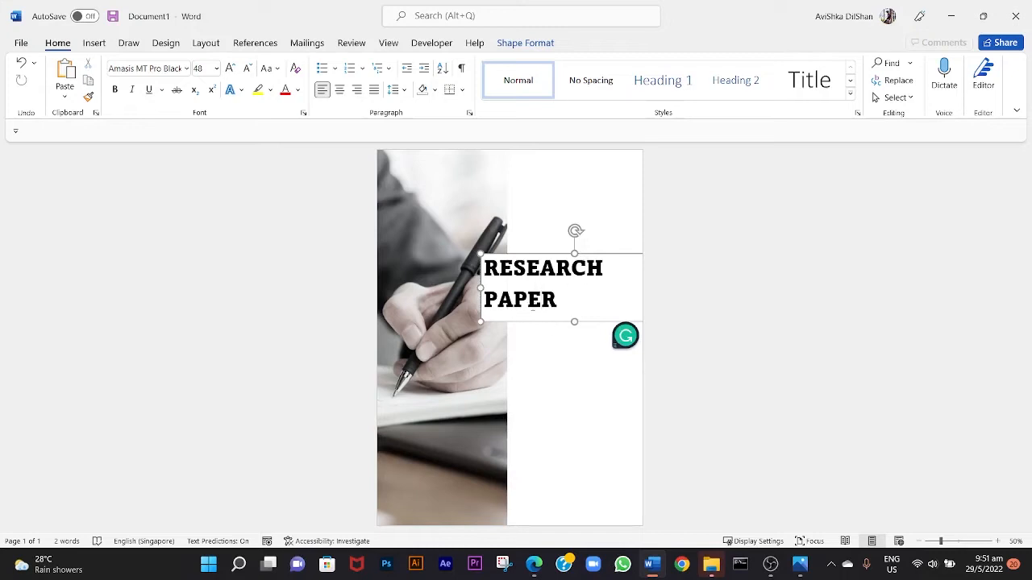
{"action": "left_click", "coordinate": [546, 345]}
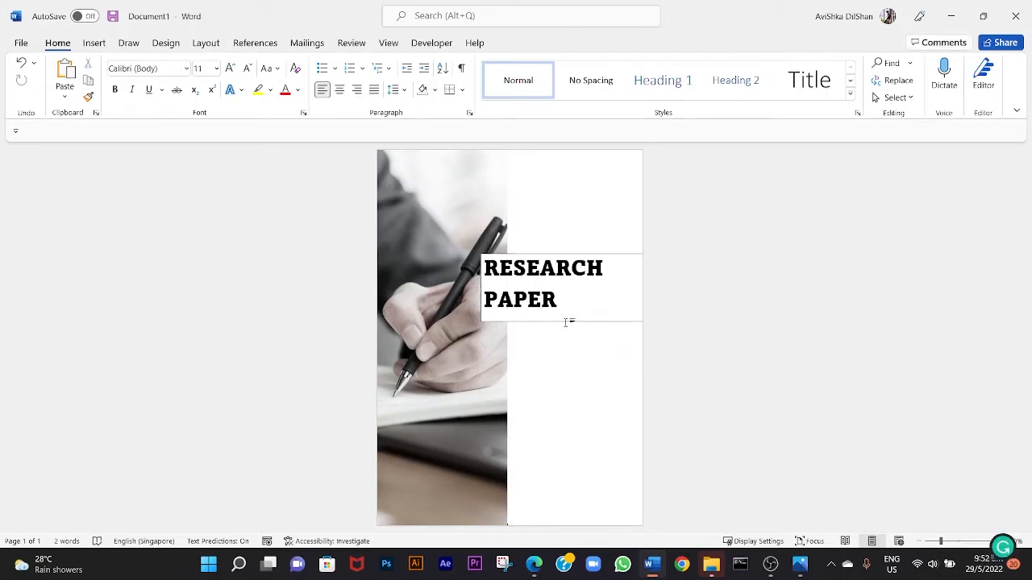
Remove the fill and the outline from the title text box.
{"action": "left_click", "coordinate": [566, 322]}
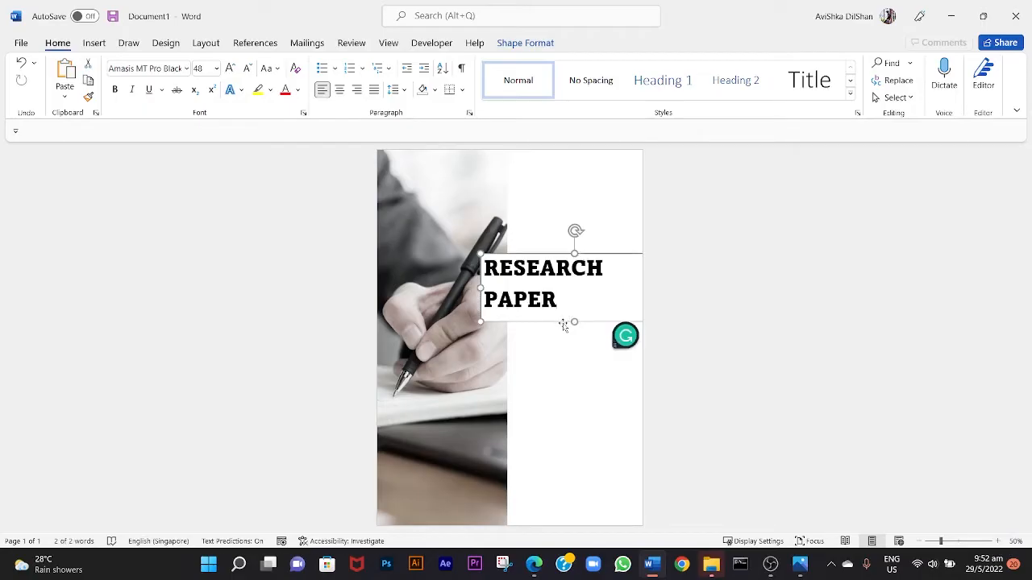
{"action": "left_click", "coordinate": [537, 46]}
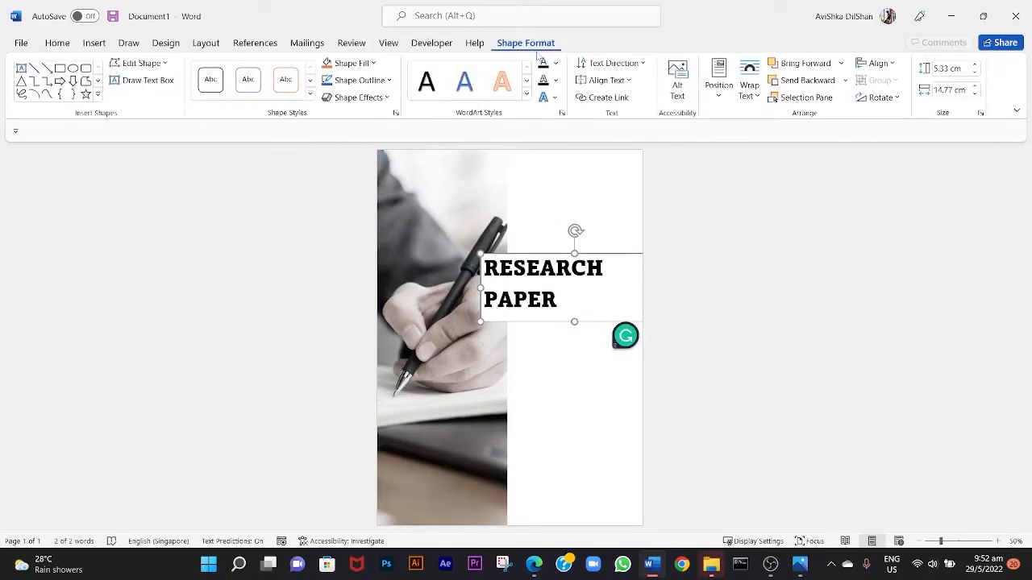
{"action": "left_click", "coordinate": [352, 63]}
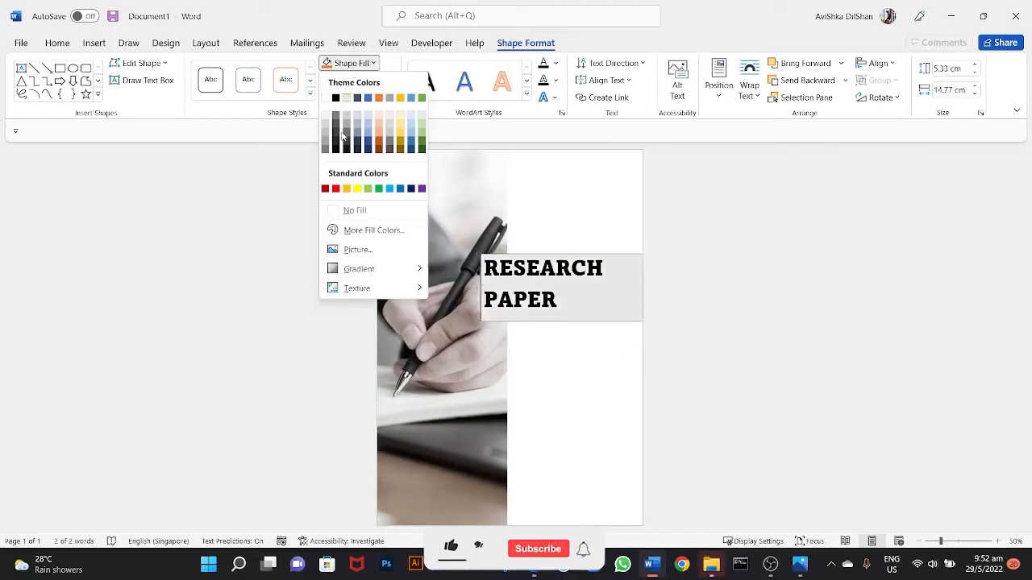
{"action": "left_click", "coordinate": [338, 211]}
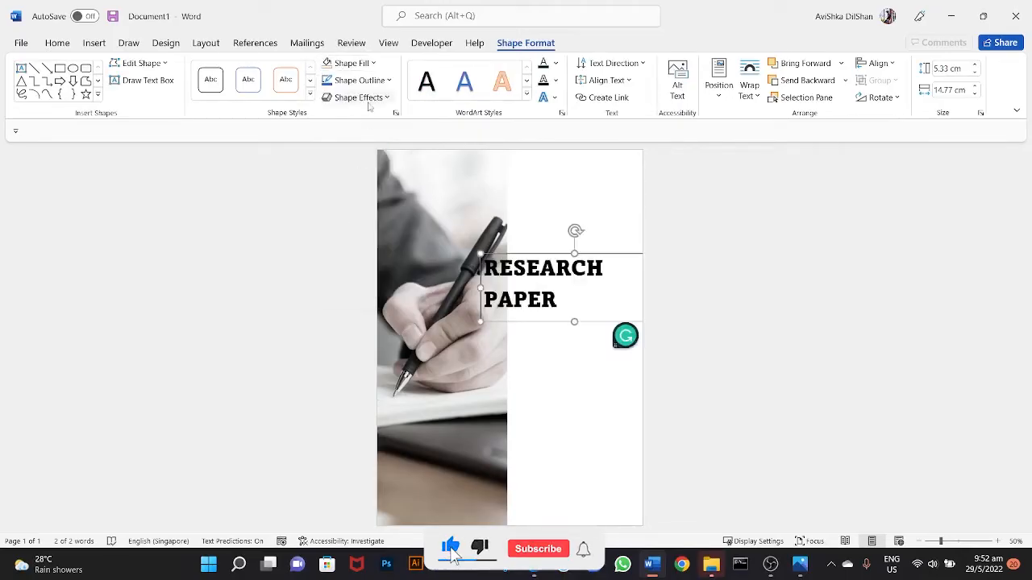
{"action": "left_click", "coordinate": [370, 81]}
{"action": "left_click", "coordinate": [359, 226]}
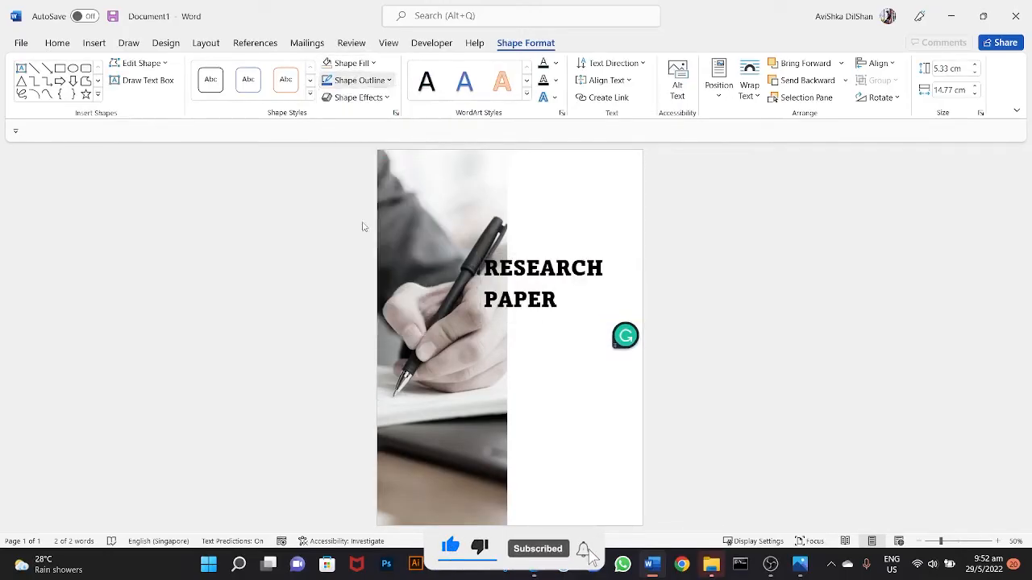
Set the solid text fill of both title lines to 30% transparency.
{"action": "triple_click", "coordinate": [578, 295]}
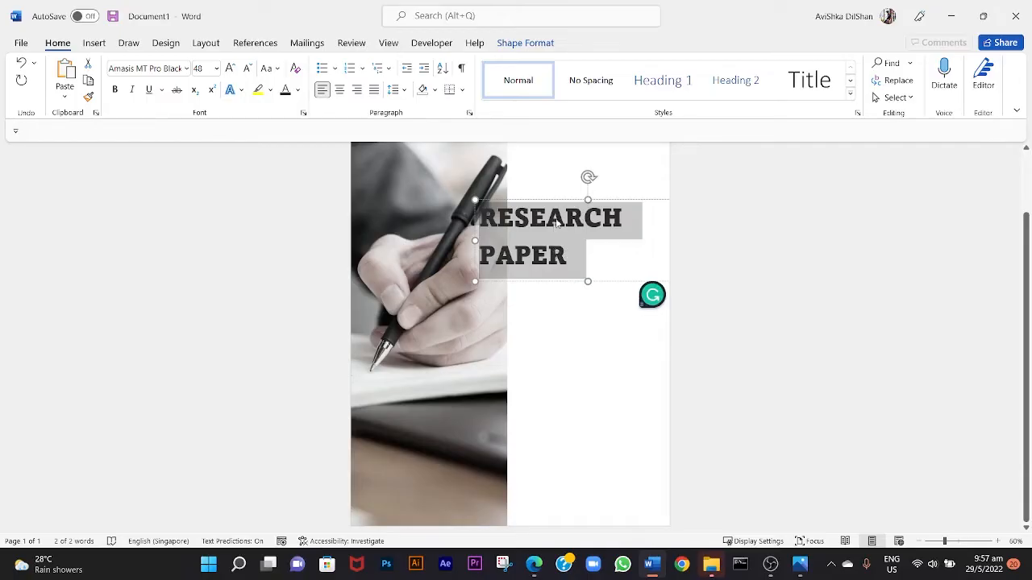
{"action": "right_click", "coordinate": [556, 223]}
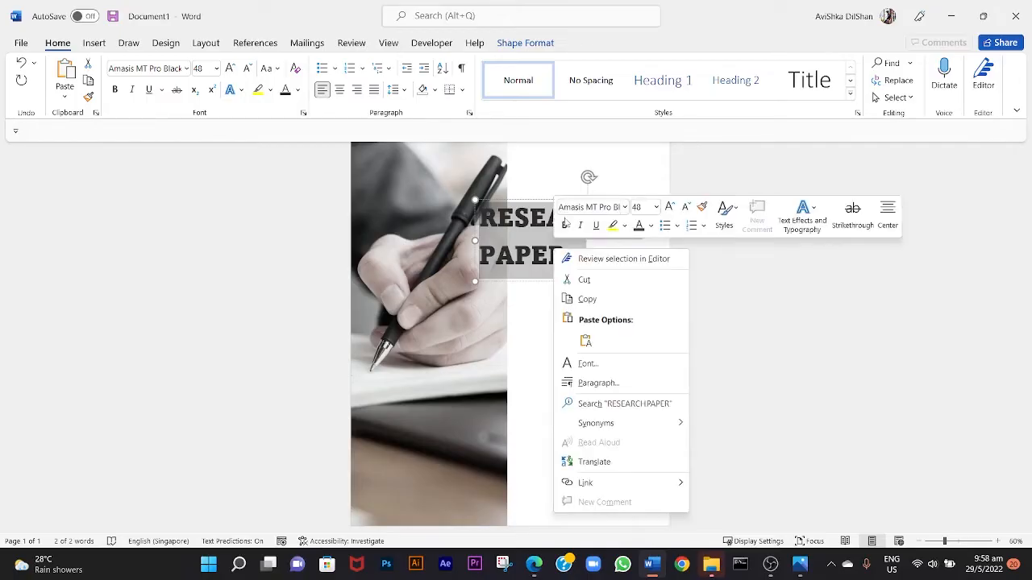
{"action": "left_click", "coordinate": [619, 367]}
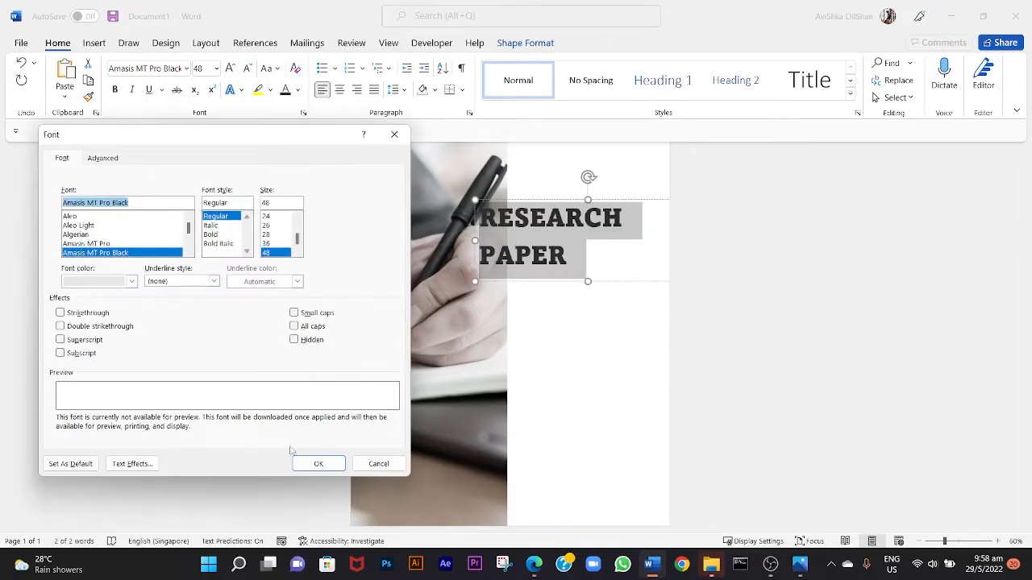
{"action": "left_click", "coordinate": [138, 464]}
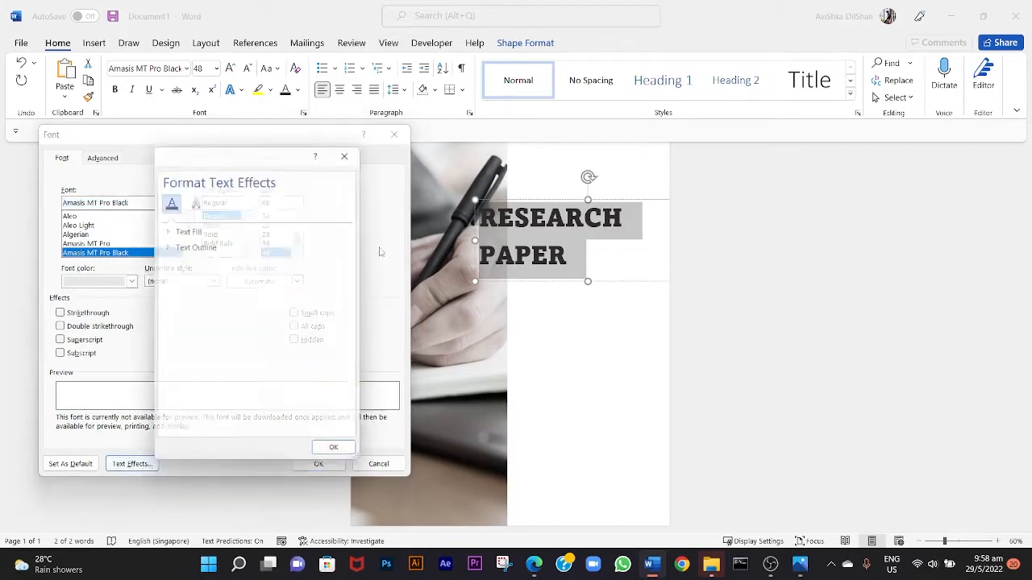
{"action": "left_click", "coordinate": [165, 230]}
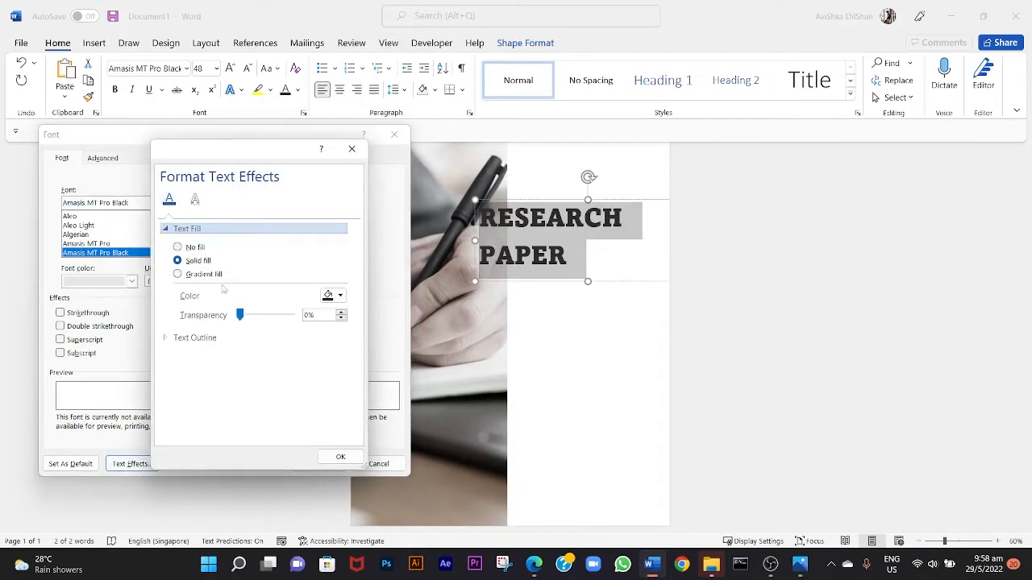
{"action": "left_click", "coordinate": [240, 314]}
{"action": "left_click_drag", "start_coordinate": [239, 319], "coordinate": [294, 320]}
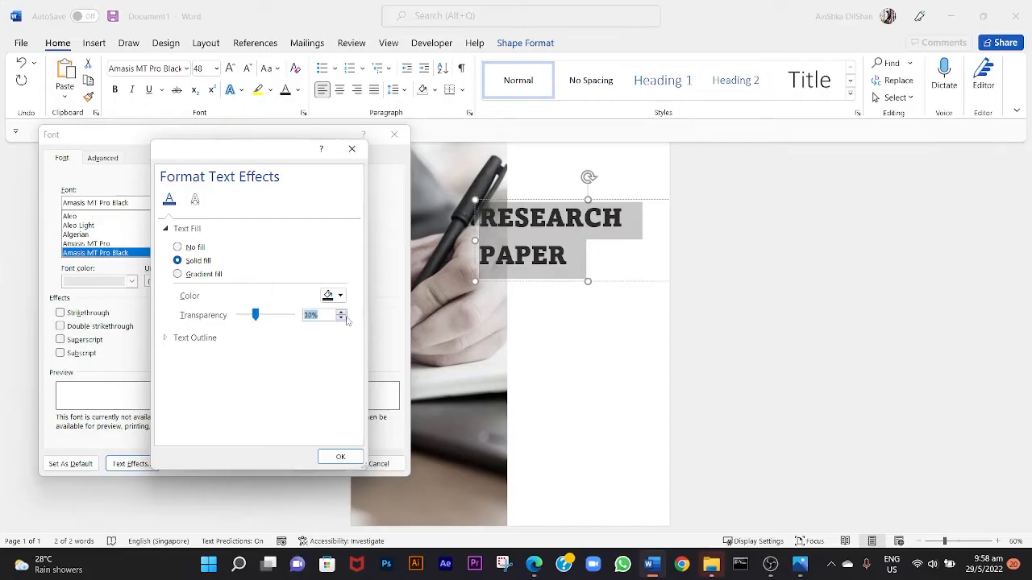
{"action": "left_click", "coordinate": [340, 456]}
{"action": "left_click", "coordinate": [319, 464]}
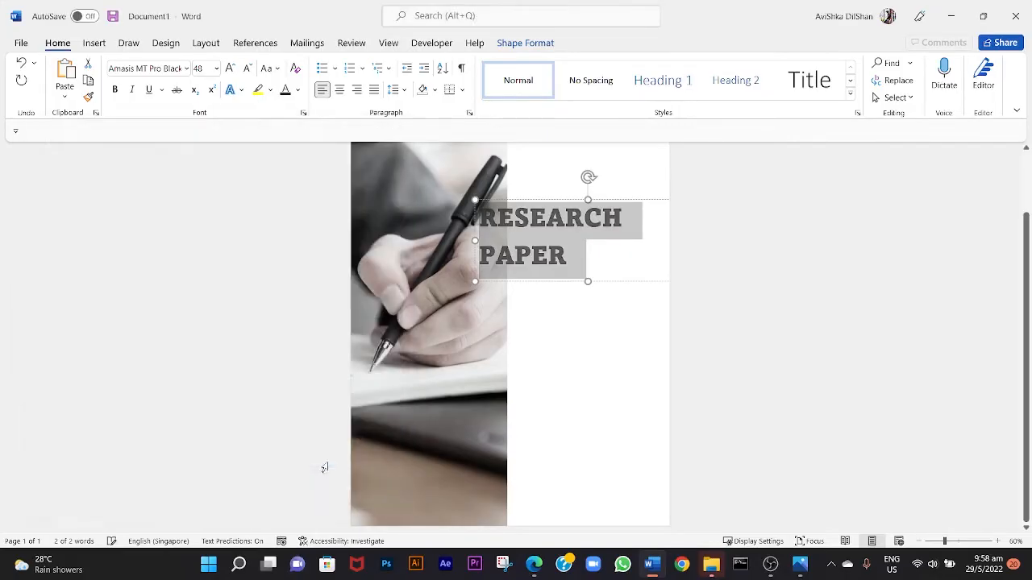
{"action": "left_click", "coordinate": [578, 326]}
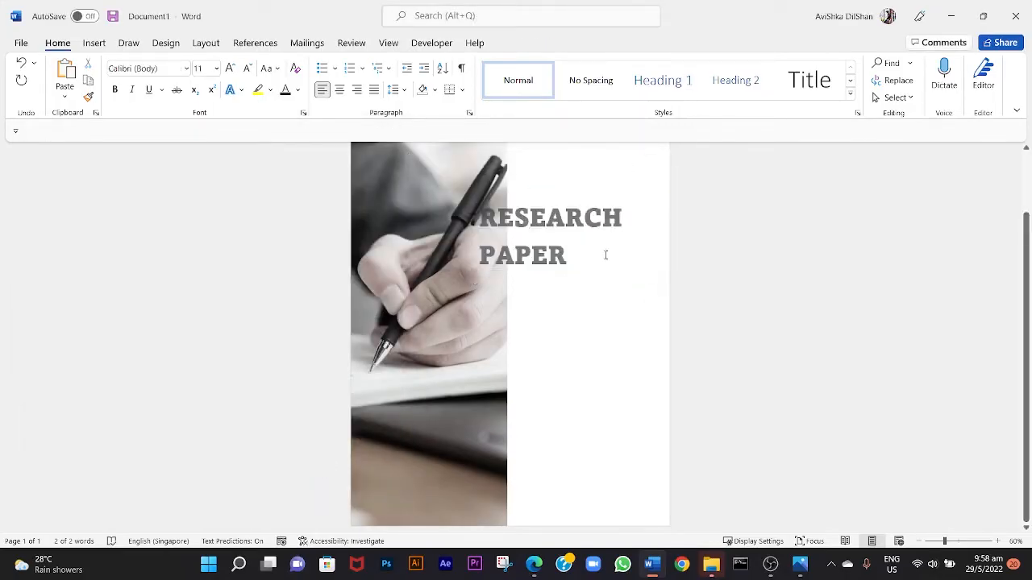
{"action": "scroll", "coordinate": [562, 232], "scroll_direction": "up", "scroll_amount": 1}
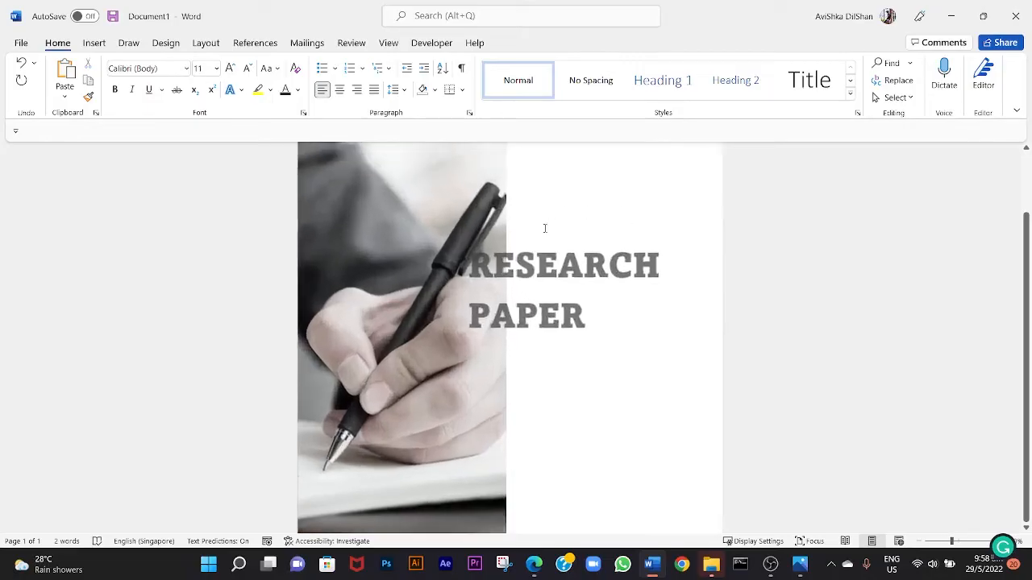
{"action": "left_click", "coordinate": [601, 274]}
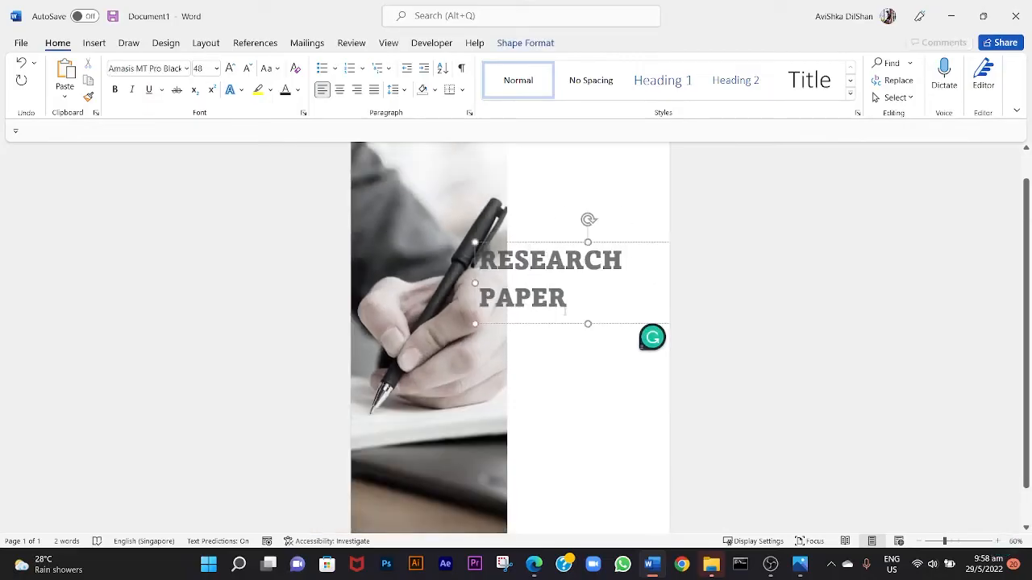
{"action": "scroll", "coordinate": [565, 313], "scroll_direction": "up", "scroll_amount": 7}
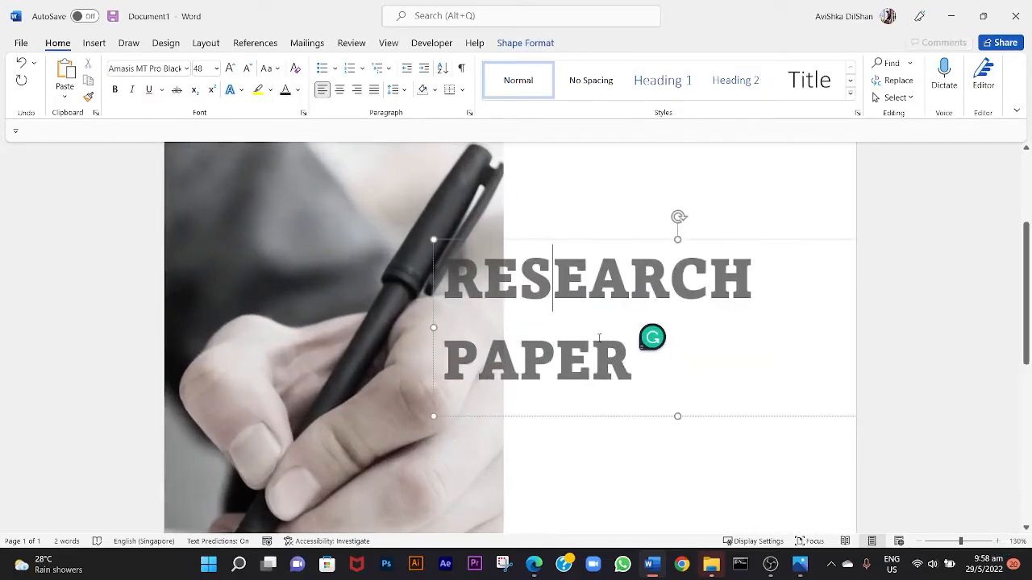
{"action": "key", "text": "ctrl+a"}
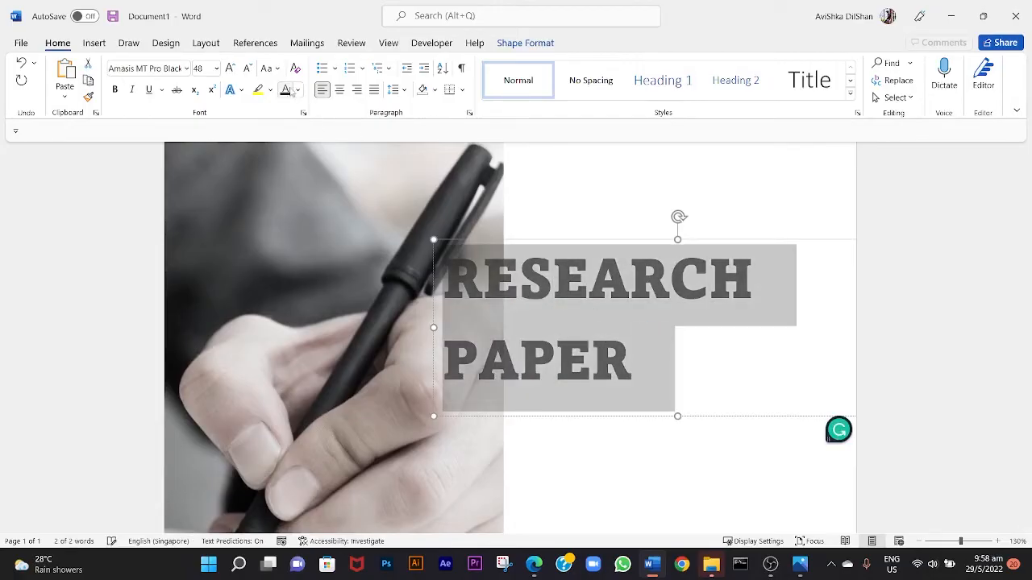
{"action": "left_click", "coordinate": [648, 201]}
{"action": "scroll", "coordinate": [634, 240], "scroll_direction": "down", "scroll_amount": 4}
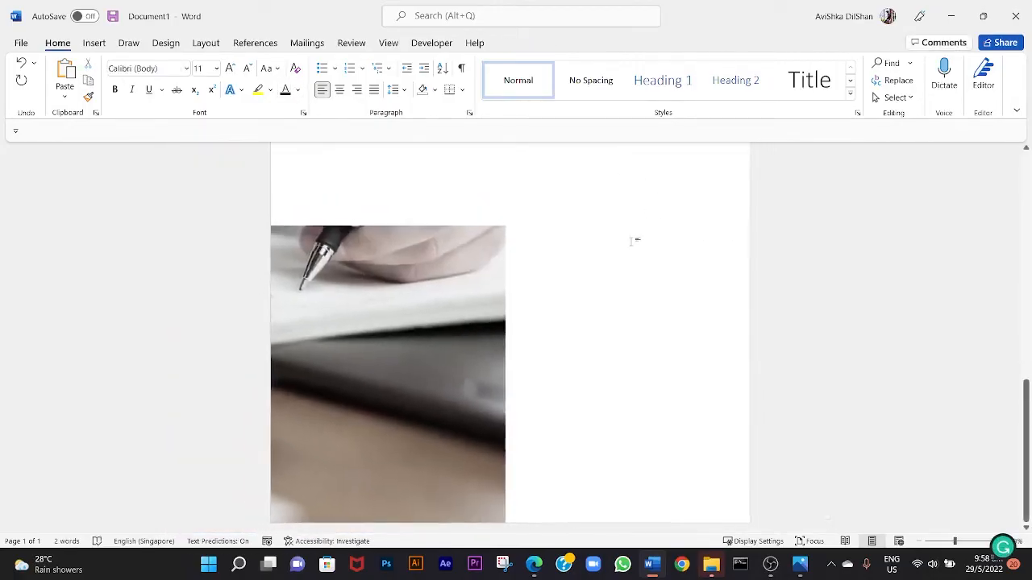
{"action": "scroll", "coordinate": [634, 240], "scroll_direction": "down", "scroll_amount": 2}
Change the font color of both title lines to the black theme color.
{"action": "key", "text": "ctrl+a"}
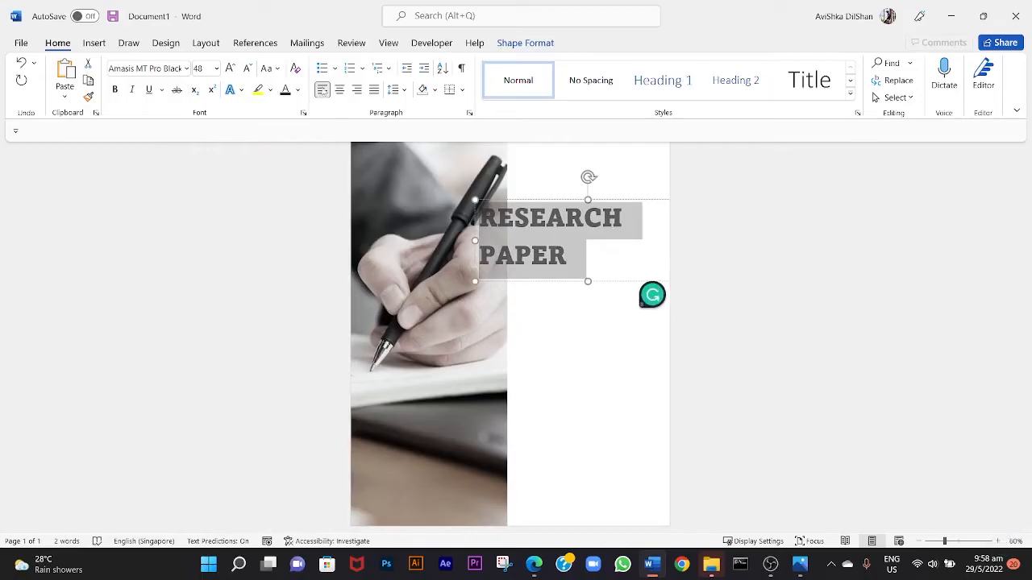
{"action": "left_click", "coordinate": [298, 89]}
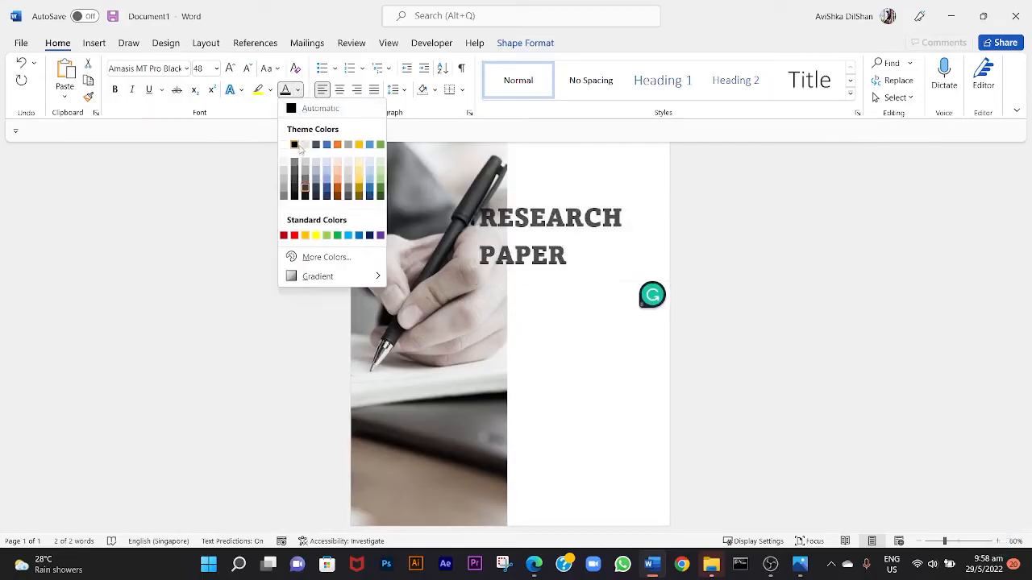
{"action": "left_click", "coordinate": [295, 145]}
{"action": "left_click", "coordinate": [515, 257]}
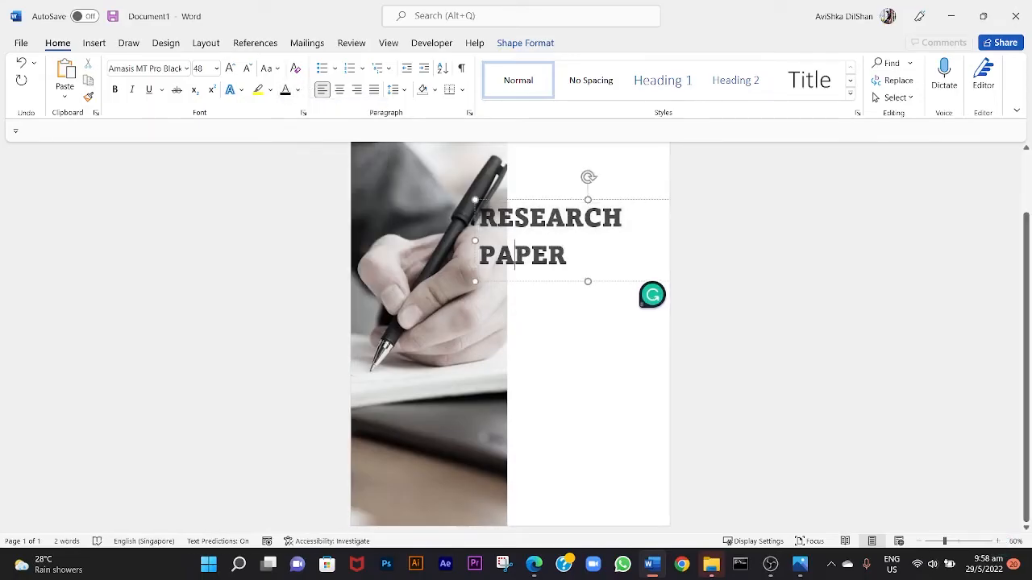
{"action": "left_click", "coordinate": [649, 302]}
{"action": "scroll", "coordinate": [650, 303], "scroll_direction": "down", "scroll_amount": 1}
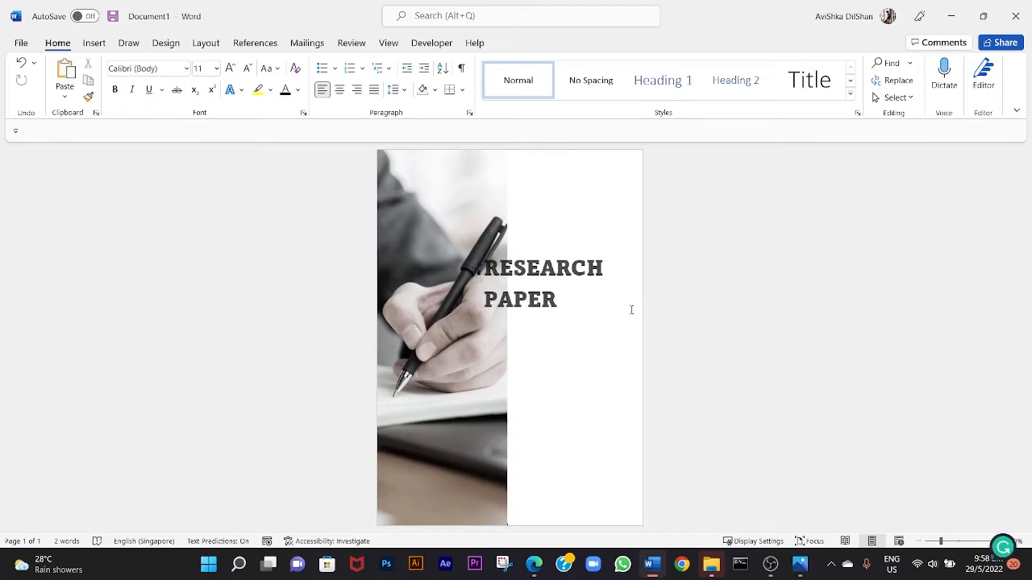
Draw a thin rectangle about 0.42 cm high and 7.47 cm wide just below the title, starting at its first letters.
{"action": "scroll", "coordinate": [631, 310], "scroll_direction": "up", "scroll_amount": 2}
{"action": "left_click", "coordinate": [93, 44]}
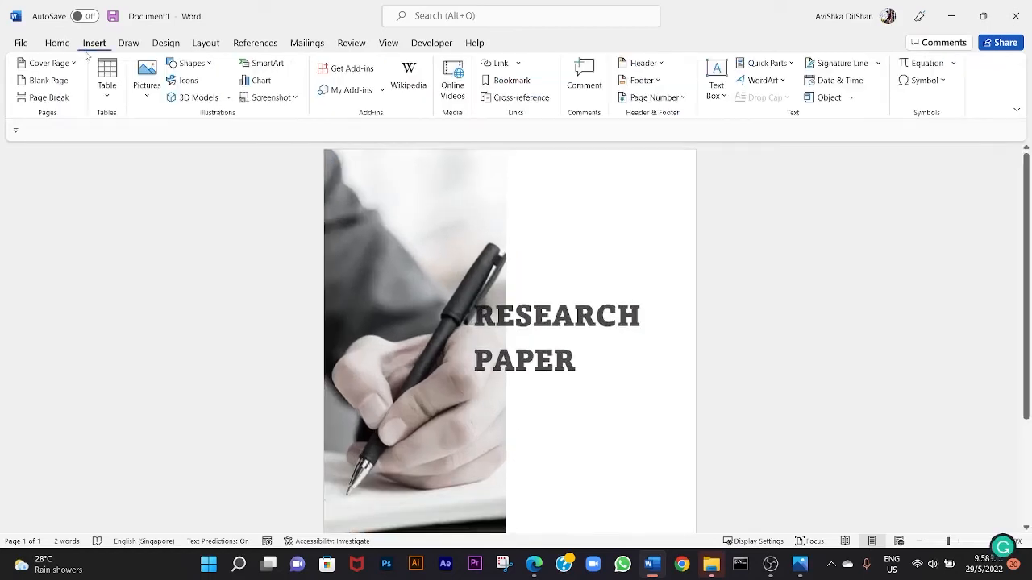
{"action": "left_click", "coordinate": [192, 63]}
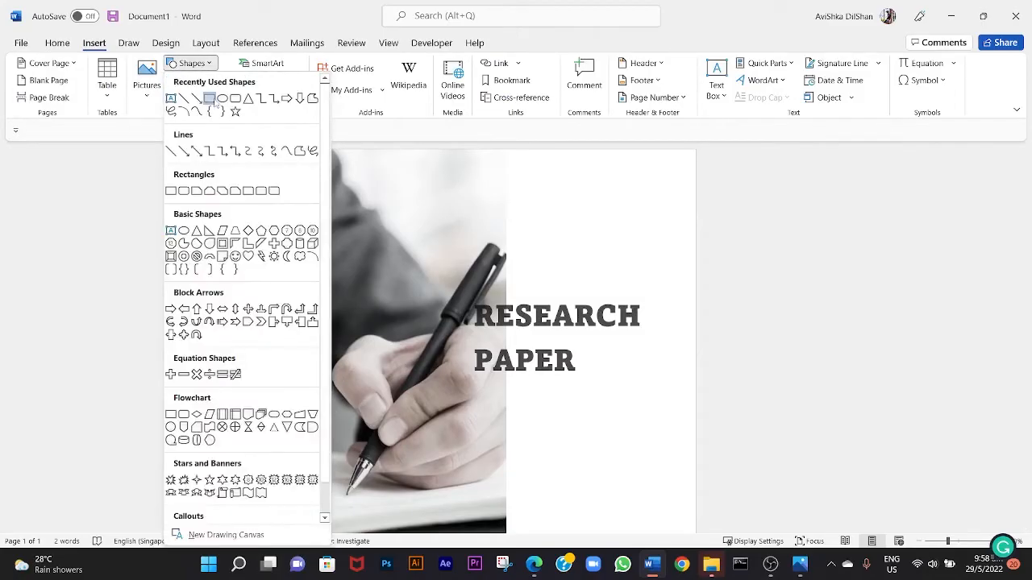
{"action": "left_click", "coordinate": [209, 97]}
{"action": "scroll", "coordinate": [502, 320], "scroll_direction": "down", "scroll_amount": 2}
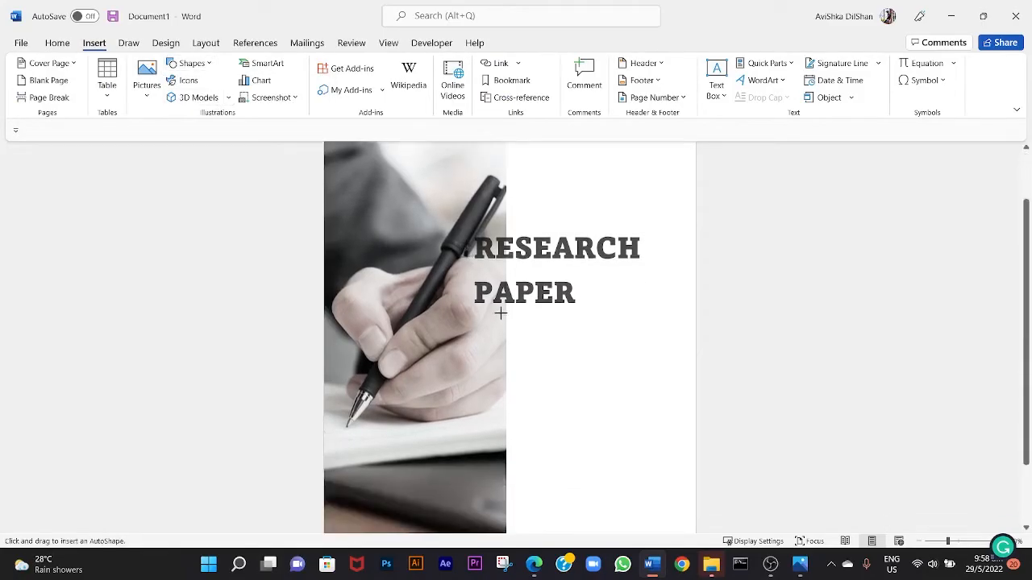
{"action": "left_click_drag", "start_coordinate": [475, 319], "coordinate": [609, 325]}
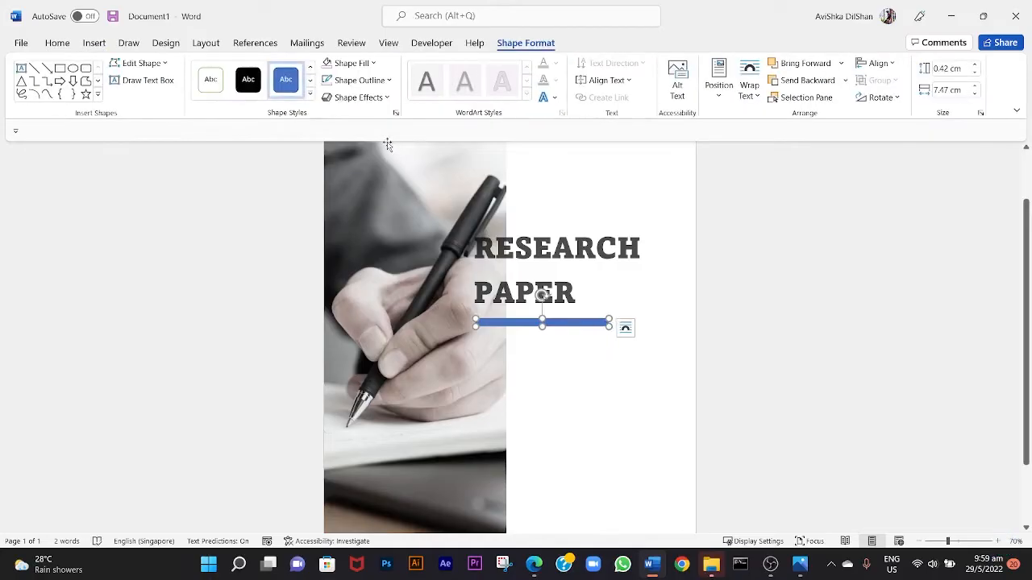
Fill the thin bar below the title with the standard orange color and remove its outline.
{"action": "left_click", "coordinate": [363, 66]}
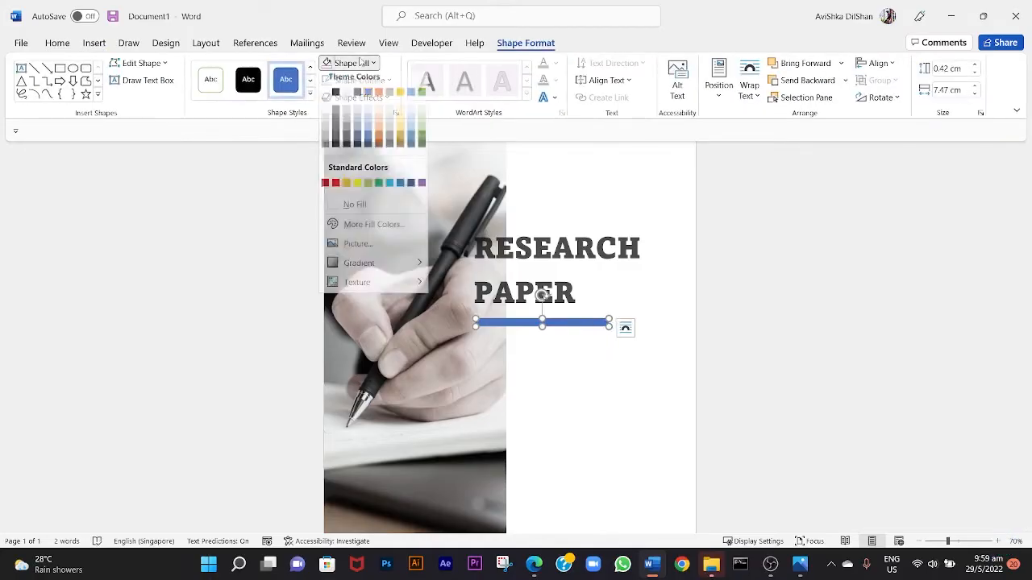
{"action": "left_click", "coordinate": [346, 189]}
{"action": "left_click", "coordinate": [356, 80]}
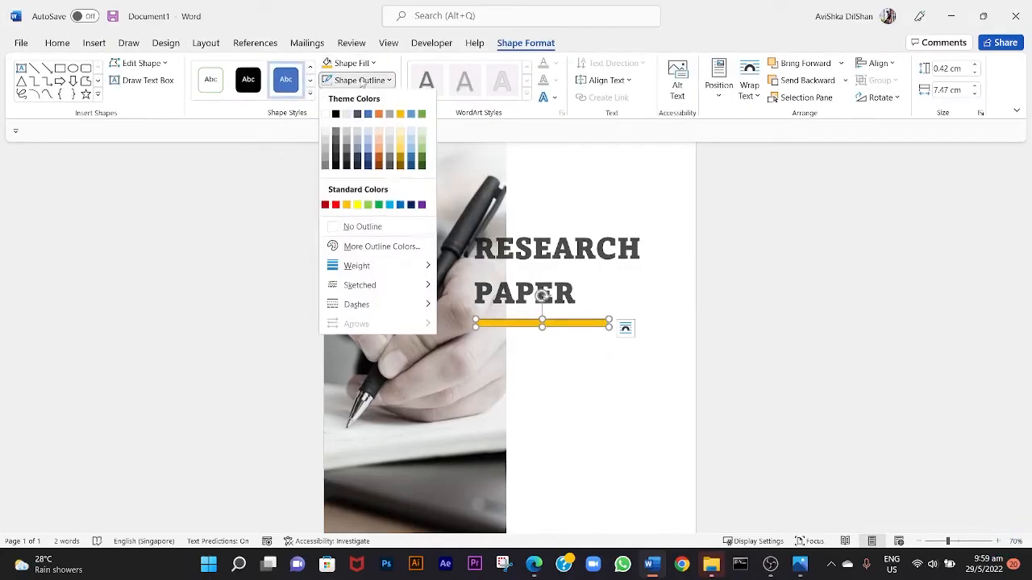
{"action": "left_click", "coordinate": [328, 227]}
{"action": "left_click", "coordinate": [639, 363]}
Move the orange bar slightly up, closer to the title's second line.
{"action": "scroll", "coordinate": [639, 363], "scroll_direction": "down", "scroll_amount": 2}
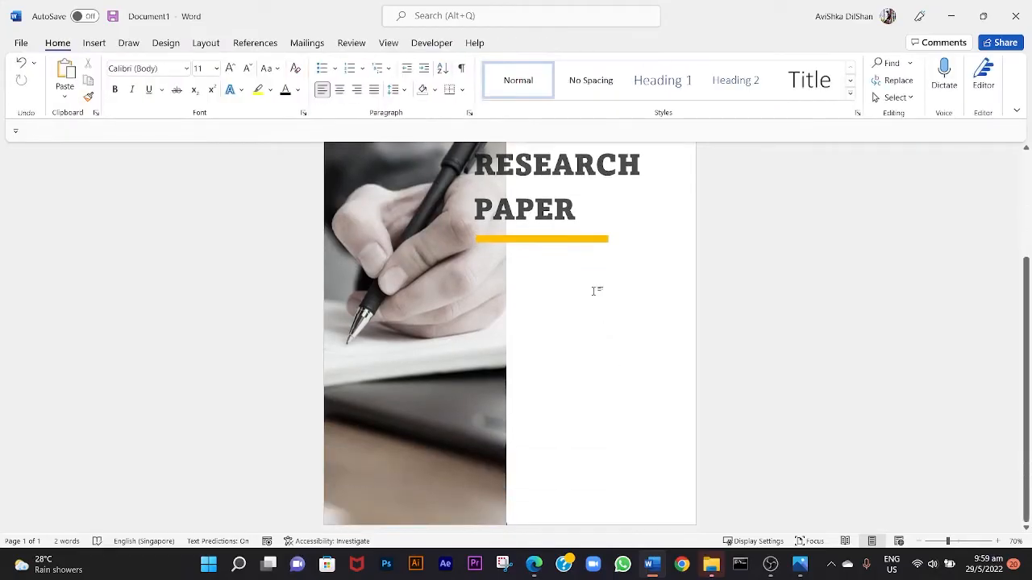
{"action": "scroll", "coordinate": [592, 291], "scroll_direction": "down", "scroll_amount": 2}
{"action": "scroll", "coordinate": [593, 291], "scroll_direction": "up", "scroll_amount": 3}
{"action": "scroll", "coordinate": [548, 354], "scroll_direction": "down", "scroll_amount": 1}
{"action": "left_click", "coordinate": [528, 370]}
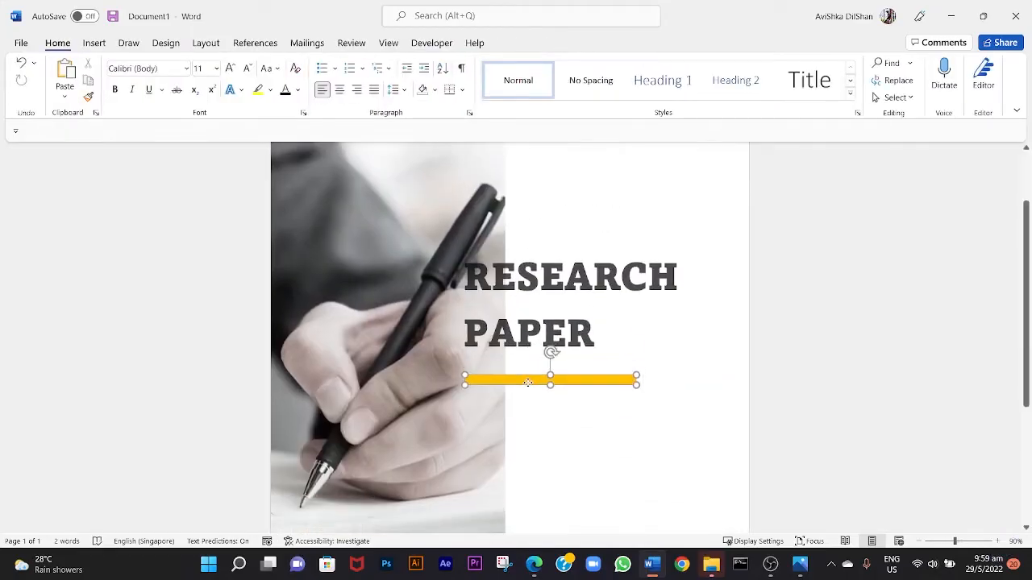
{"action": "left_click", "coordinate": [600, 391]}
{"action": "scroll", "coordinate": [602, 368], "scroll_direction": "down", "scroll_amount": 3}
{"action": "scroll", "coordinate": [571, 307], "scroll_direction": "down", "scroll_amount": 3}
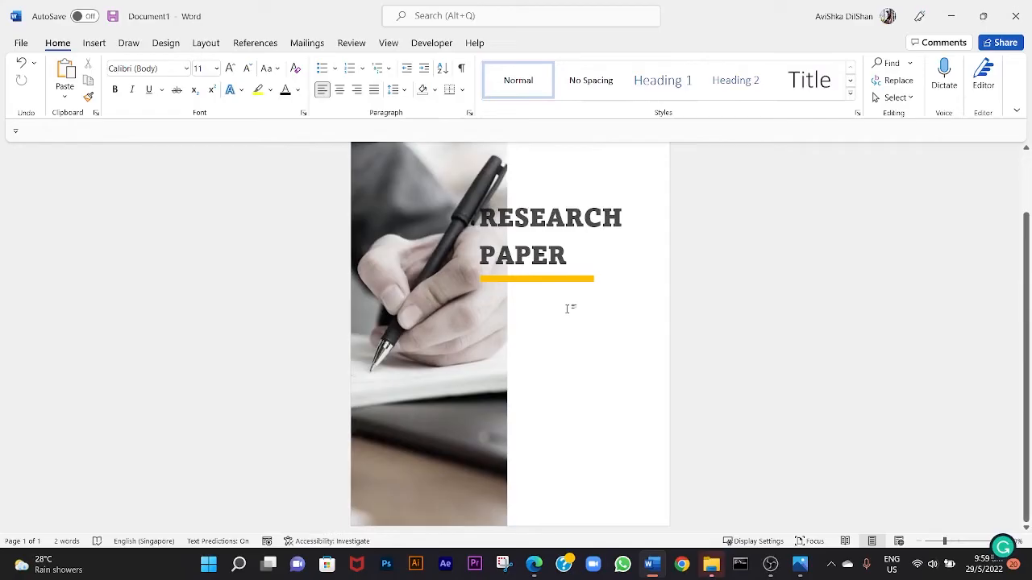
Draw a text box about 2.29 cm high and 10.27 cm wide below the orange bar and enter "The Subject title" in it.
{"action": "left_click", "coordinate": [100, 43]}
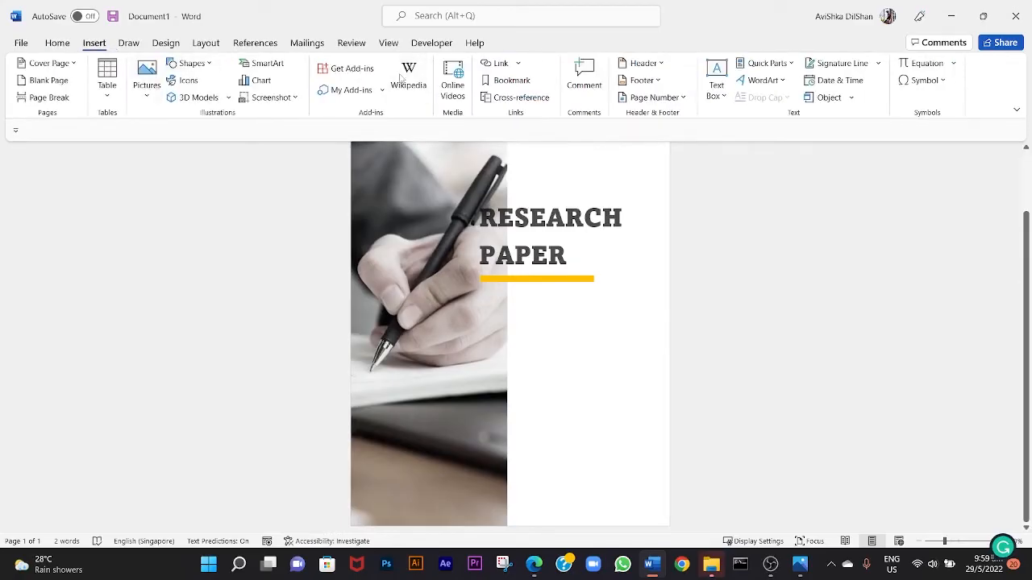
{"action": "left_click", "coordinate": [716, 81]}
{"action": "left_click", "coordinate": [747, 402]}
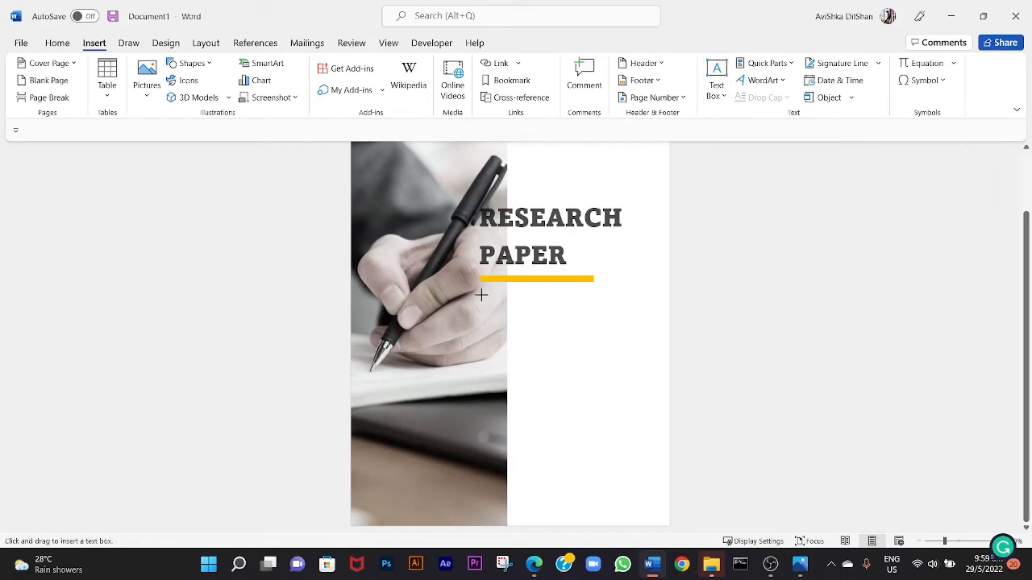
{"action": "left_click_drag", "start_coordinate": [481, 289], "coordinate": [638, 321]}
{"action": "type", "text": "The Subject title"}
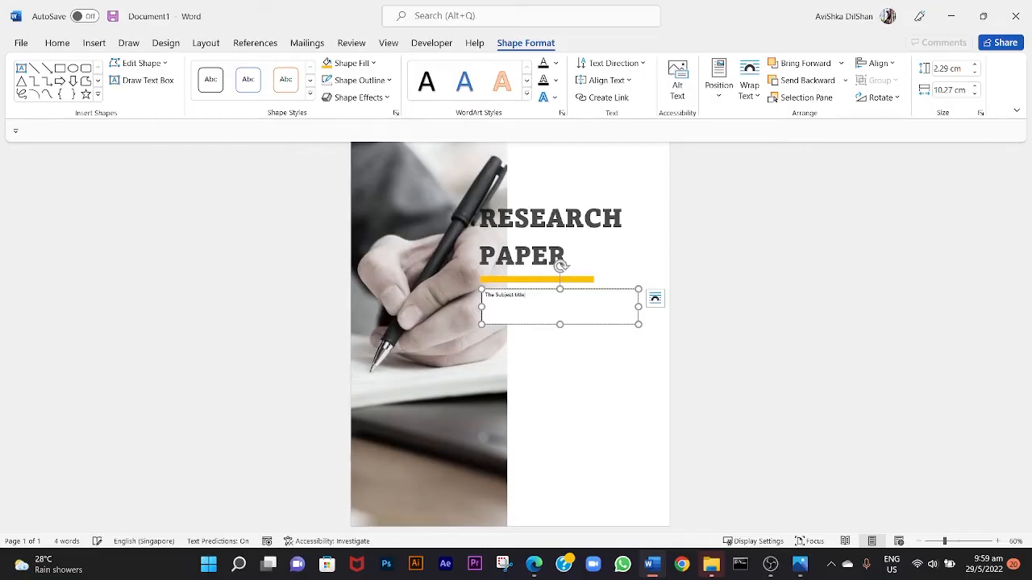
Format the subject title text in bold Segoe UI Variable at 28 pt.
{"action": "key", "text": "ctrl+a"}
{"action": "left_click", "coordinate": [57, 43]}
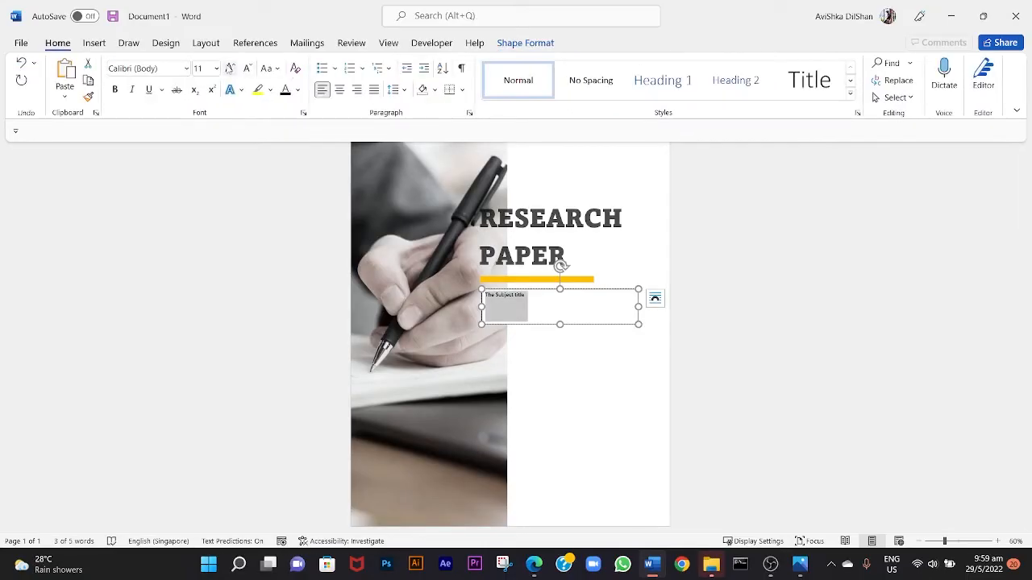
{"action": "triple_click", "coordinate": [230, 69]}
{"action": "triple_click", "coordinate": [231, 69]}
{"action": "triple_click", "coordinate": [231, 68]}
{"action": "left_click", "coordinate": [230, 68]}
{"action": "left_click", "coordinate": [186, 69]}
{"action": "left_click", "coordinate": [194, 218]}
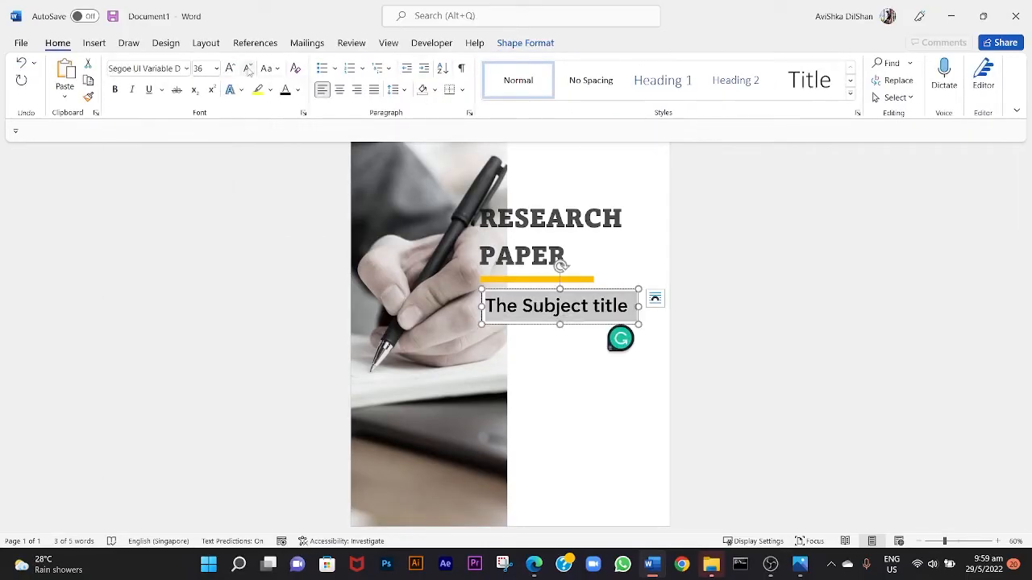
Remove the fill and the outline from the subject title's text box.
{"action": "left_click", "coordinate": [525, 43]}
{"action": "left_click", "coordinate": [352, 63]}
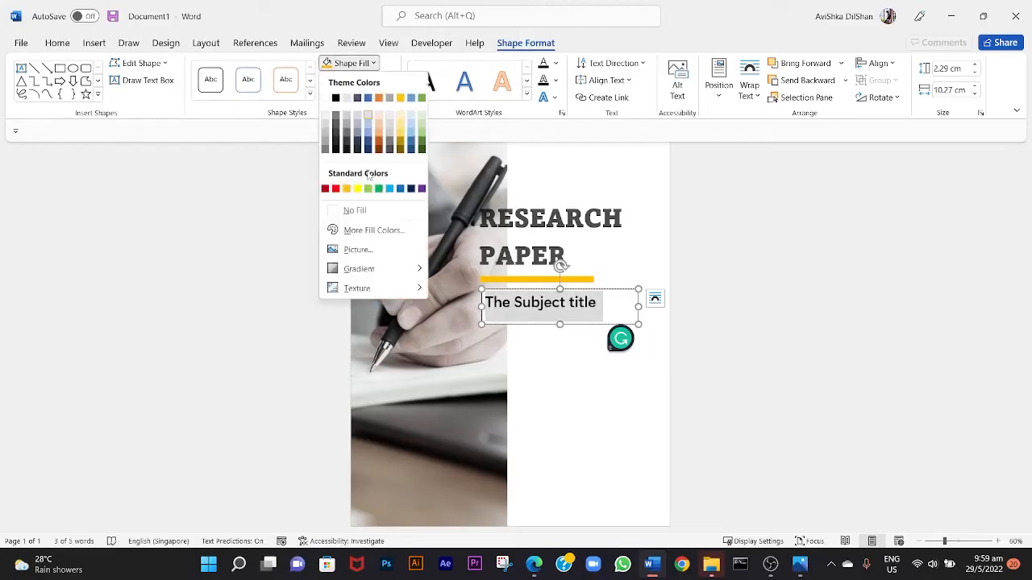
{"action": "left_click", "coordinate": [352, 210]}
{"action": "left_click", "coordinate": [360, 80]}
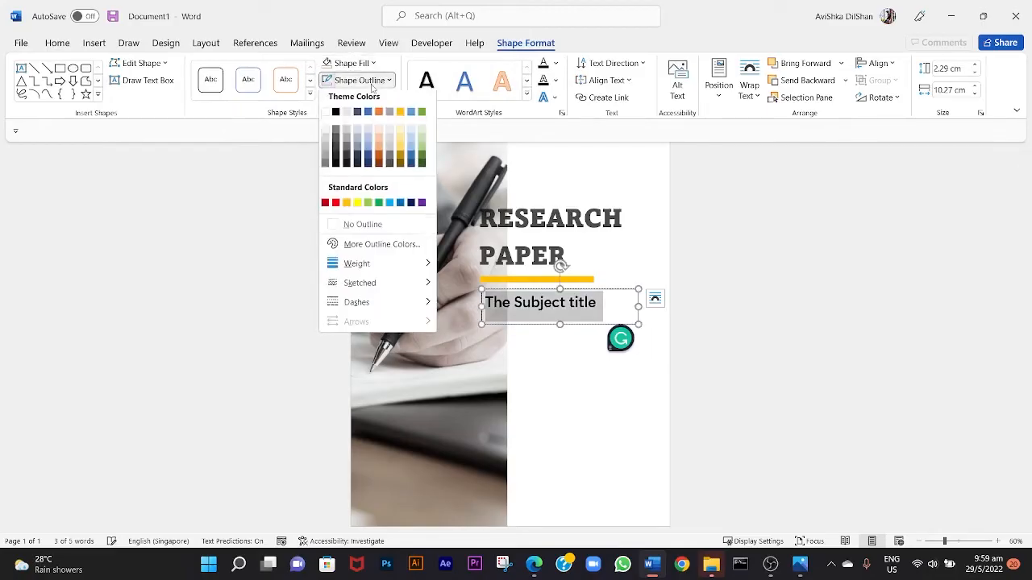
{"action": "left_click", "coordinate": [362, 226]}
{"action": "left_click", "coordinate": [546, 341]}
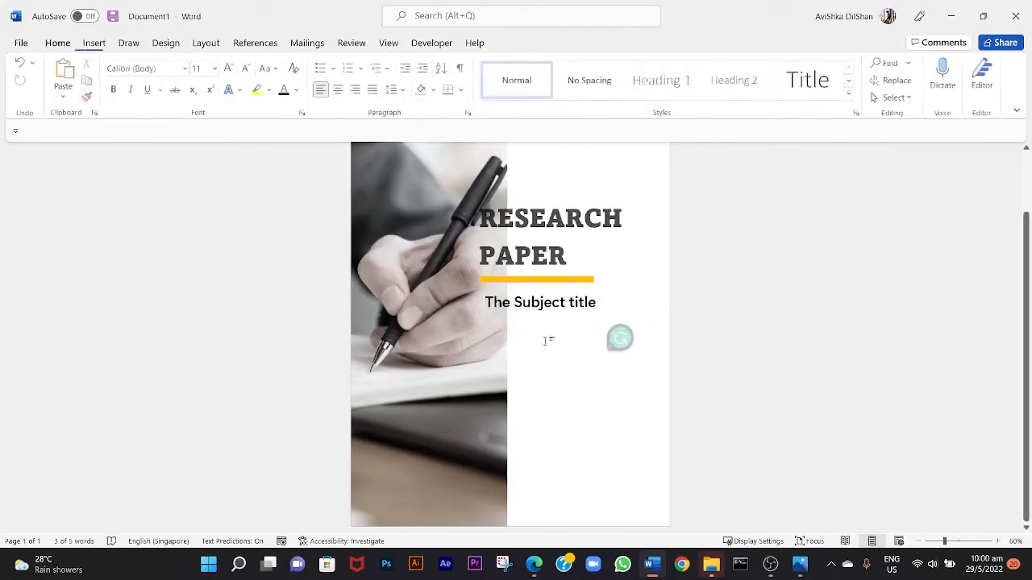
Move the subject title's text box slightly left so its text lines up with the title and the orange bar.
{"action": "left_click", "coordinate": [569, 309]}
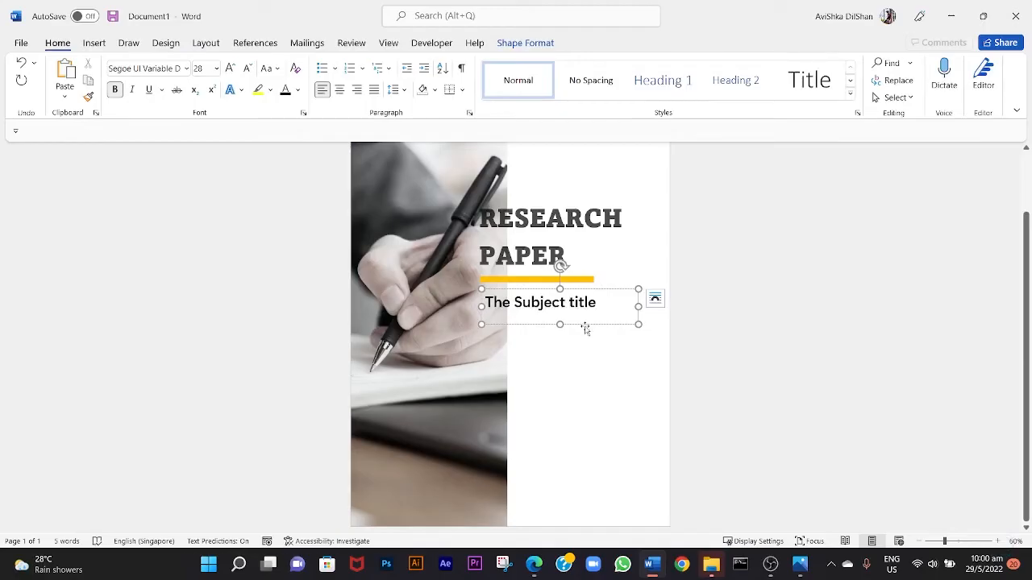
{"action": "left_click_drag", "start_coordinate": [585, 328], "coordinate": [581, 328]}
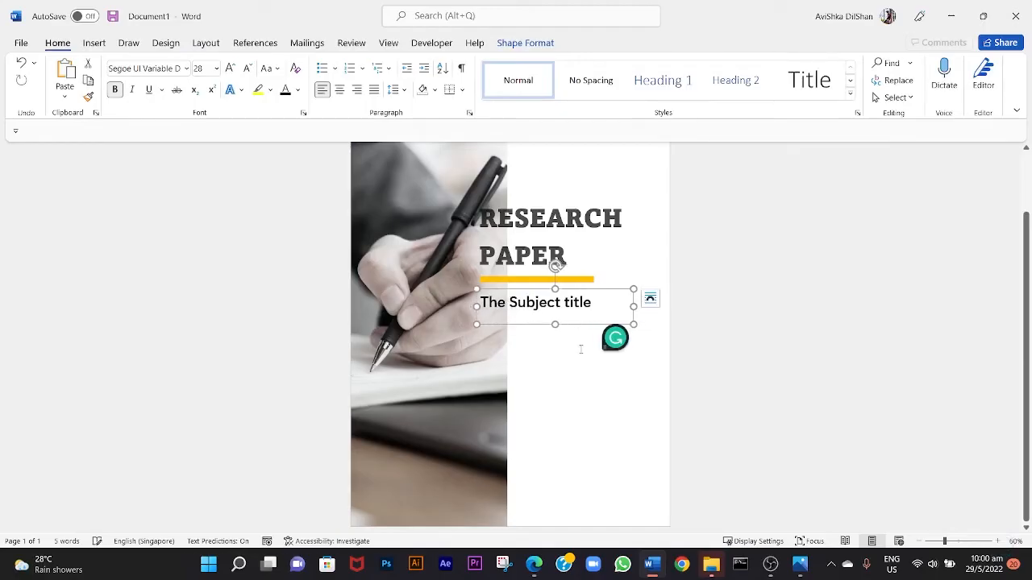
{"action": "left_click", "coordinate": [614, 338]}
{"action": "scroll", "coordinate": [615, 336], "scroll_direction": "down", "scroll_amount": 4}
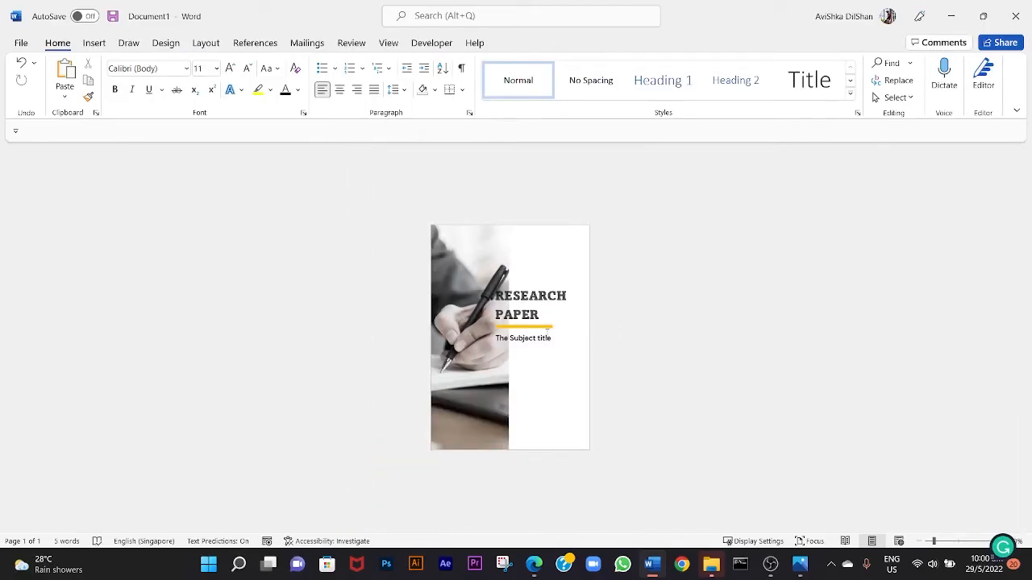
{"action": "scroll", "coordinate": [547, 330], "scroll_direction": "up", "scroll_amount": 3}
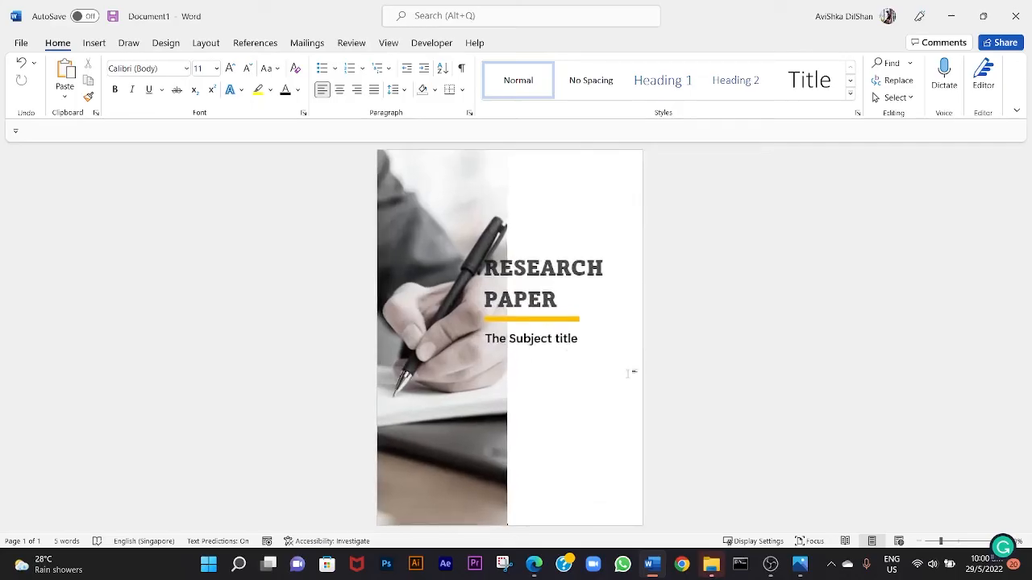
Draw a text box about 1.08 cm high and 7.45 cm wide beside the photo's lower part and enter "MAY 2022" above the author's byline.
{"action": "scroll", "coordinate": [597, 439], "scroll_direction": "up", "scroll_amount": 4}
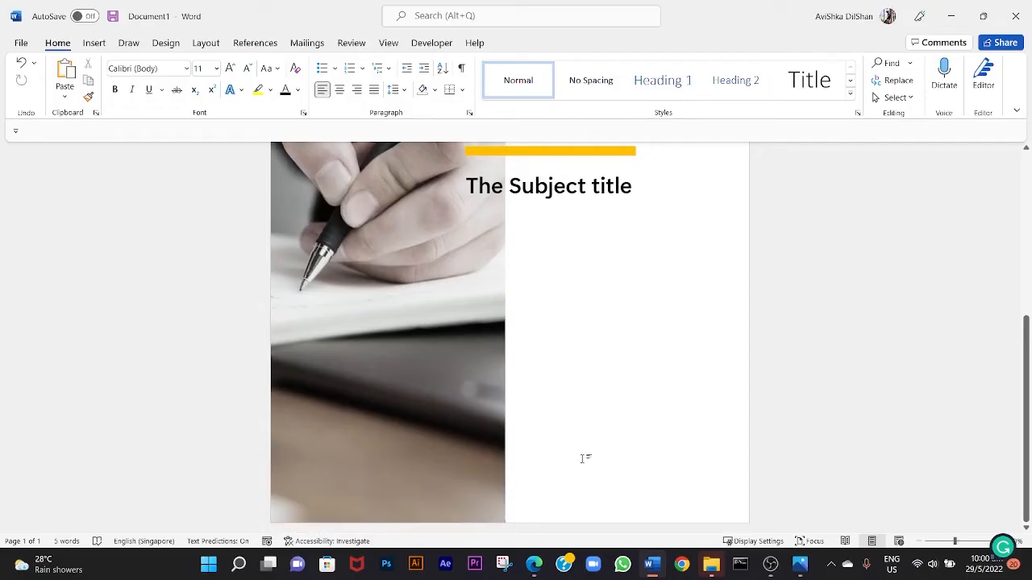
{"action": "left_click", "coordinate": [94, 43]}
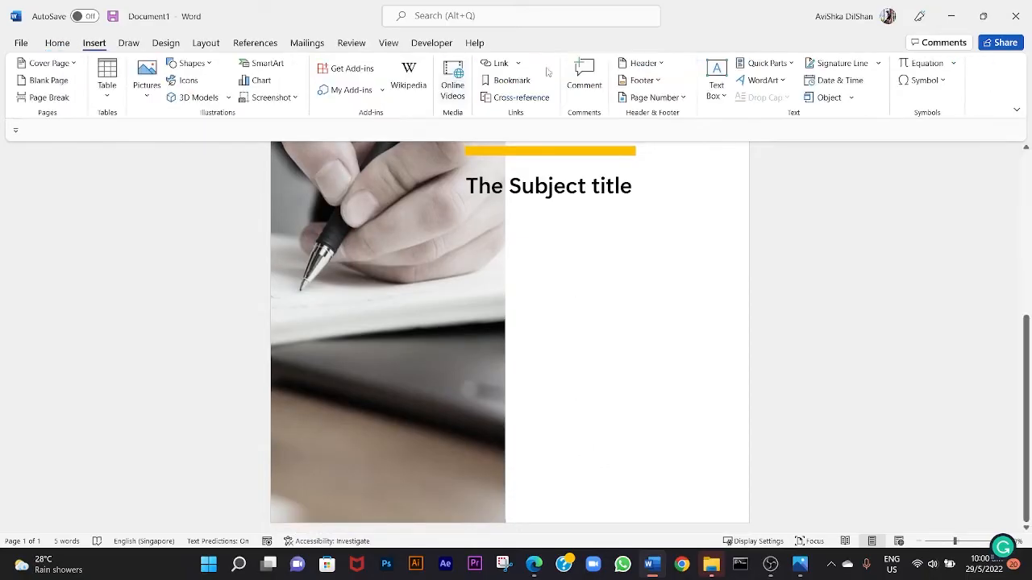
{"action": "left_click", "coordinate": [716, 81]}
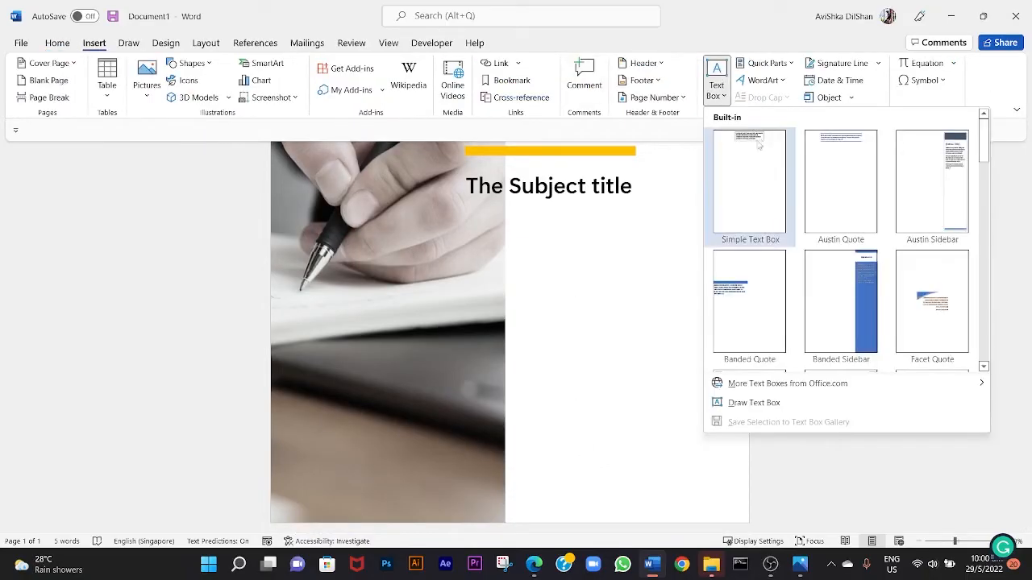
{"action": "left_click", "coordinate": [745, 402]}
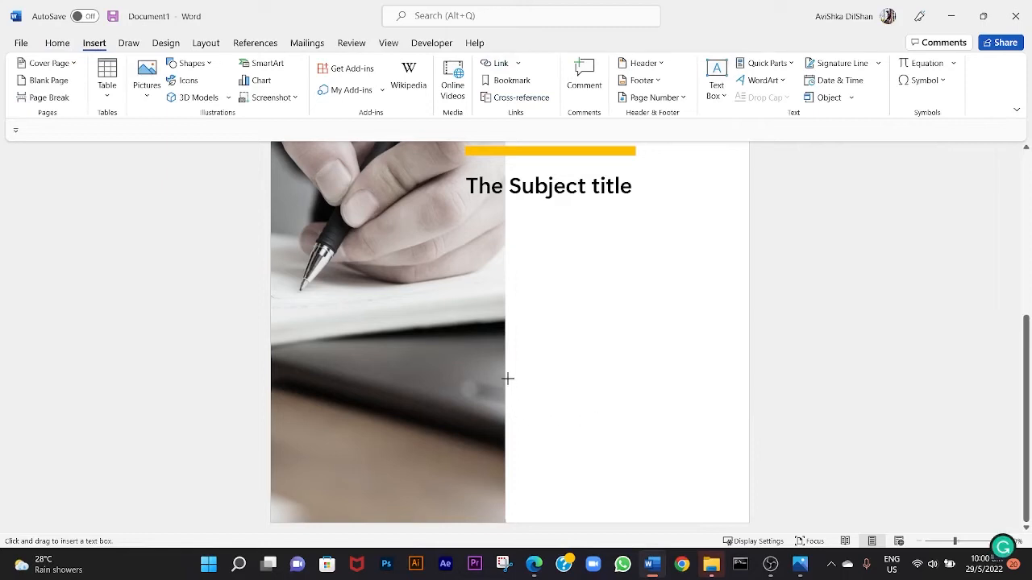
{"action": "left_click_drag", "start_coordinate": [507, 378], "coordinate": [679, 404]}
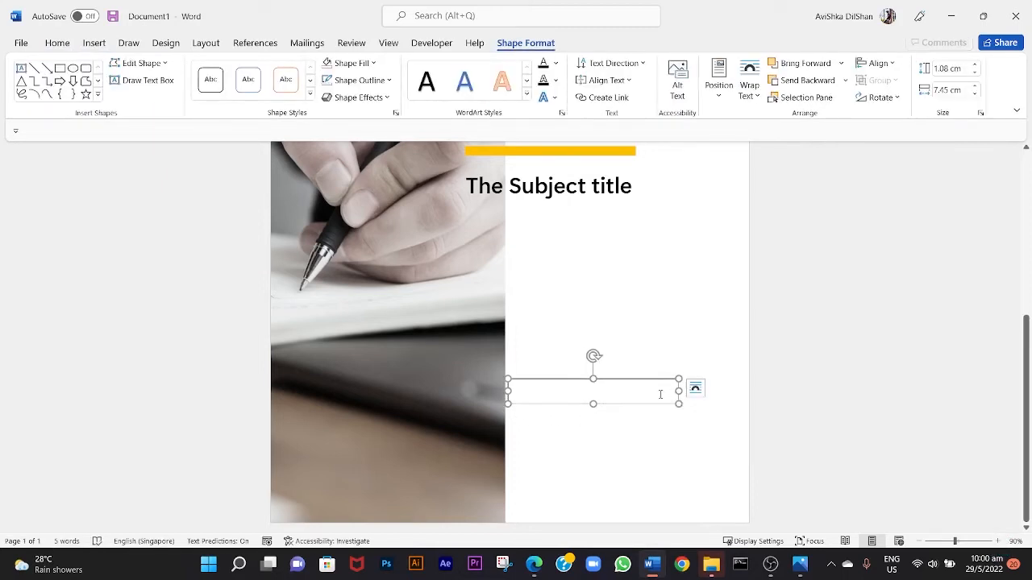
{"action": "left_click", "coordinate": [749, 87]}
{"action": "left_click", "coordinate": [749, 87]}
{"action": "type", "text": "MAY 2022"}
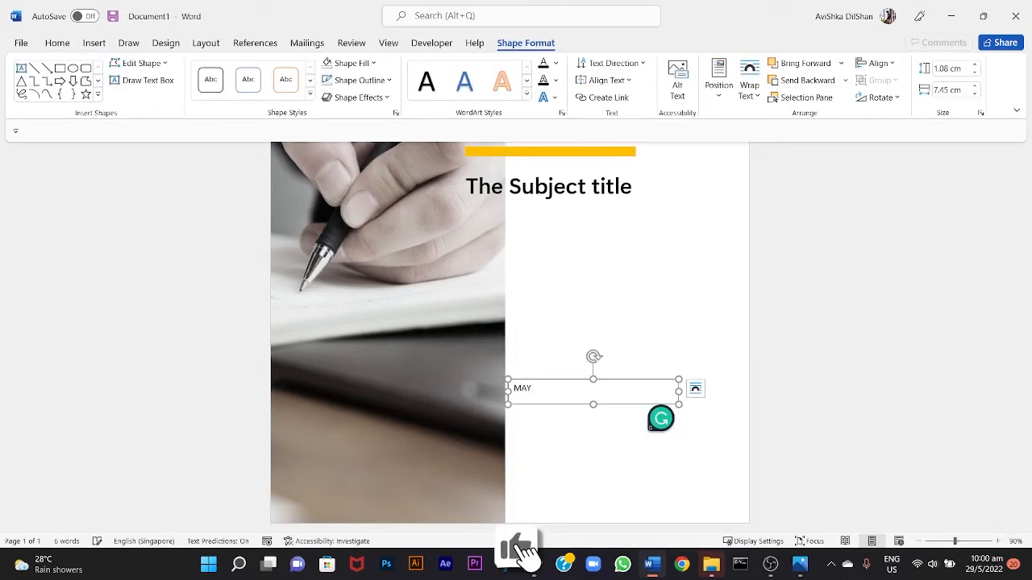
{"action": "key", "text": "Return"}
Format the "MAY 2022" line in a heavy serif font at a larger size.
{"action": "left_click", "coordinate": [57, 42]}
{"action": "left_click_drag", "start_coordinate": [514, 388], "coordinate": [582, 410]}
{"action": "left_click", "coordinate": [186, 69]}
{"action": "left_click", "coordinate": [165, 242]}
{"action": "left_click", "coordinate": [217, 69]}
{"action": "left_click", "coordinate": [201, 172]}
Set the author's byline in Arial Rounded MT Bold and change it to uppercase.
{"action": "left_click", "coordinate": [187, 69]}
{"action": "left_click", "coordinate": [185, 252]}
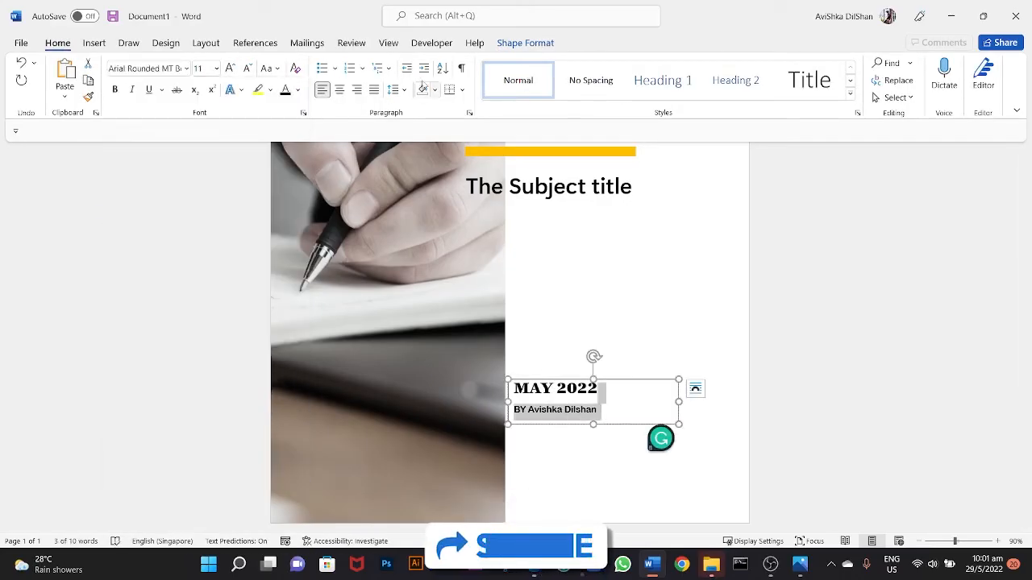
{"action": "left_click", "coordinate": [270, 69]}
{"action": "left_click", "coordinate": [291, 127]}
{"action": "left_click", "coordinate": [651, 405]}
{"action": "left_click", "coordinate": [671, 383]}
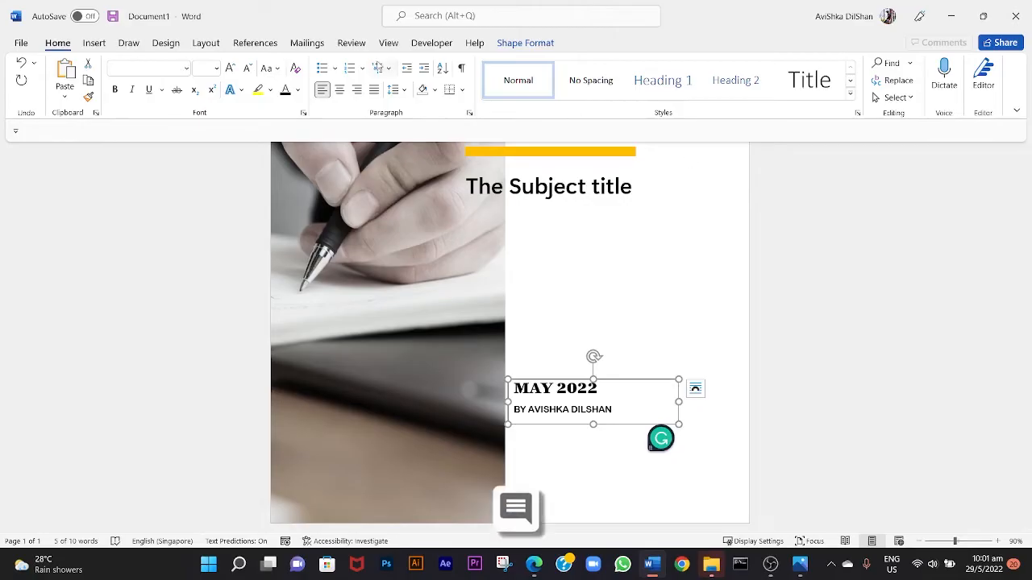
Rotate the text box with the date and byline 90° to the left.
{"action": "left_click", "coordinate": [525, 43]}
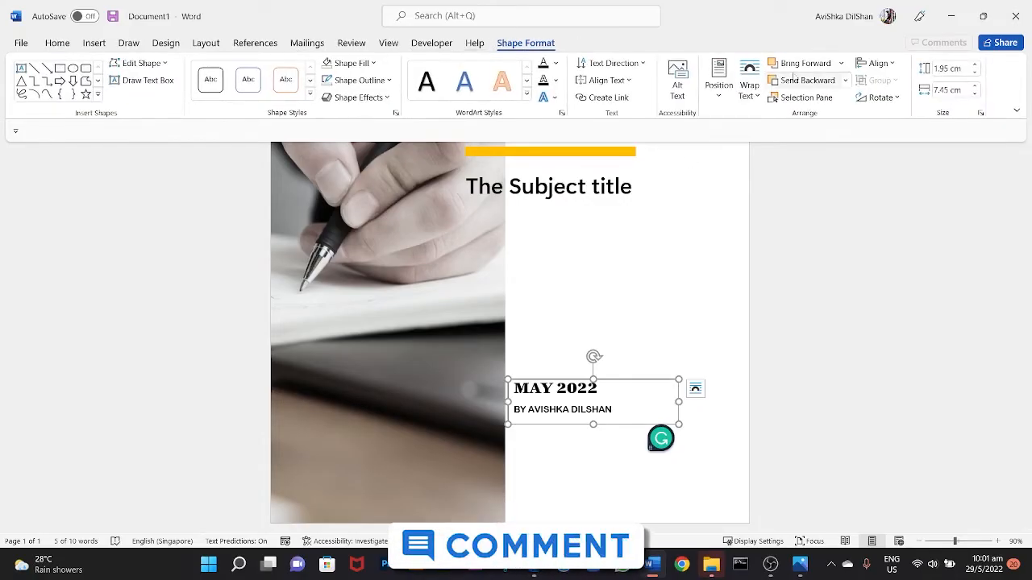
{"action": "scroll", "coordinate": [645, 308], "scroll_direction": "down", "scroll_amount": 2}
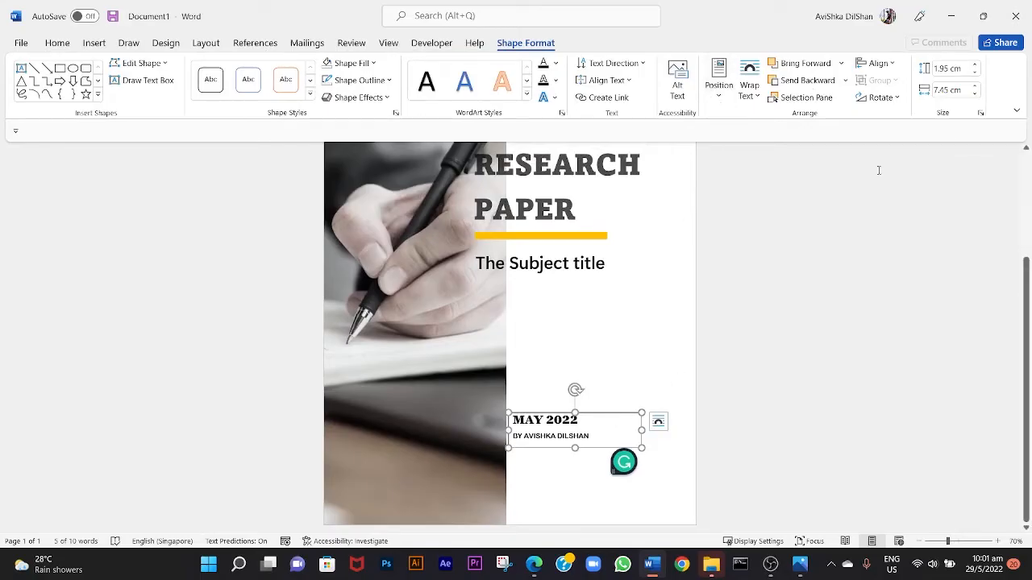
{"action": "left_click", "coordinate": [880, 97]}
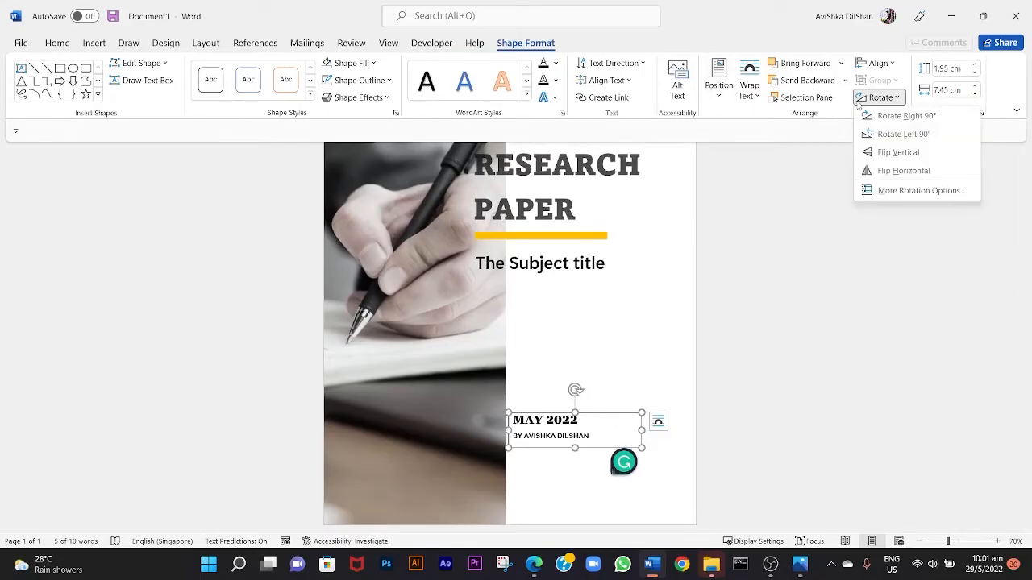
{"action": "left_click", "coordinate": [919, 134]}
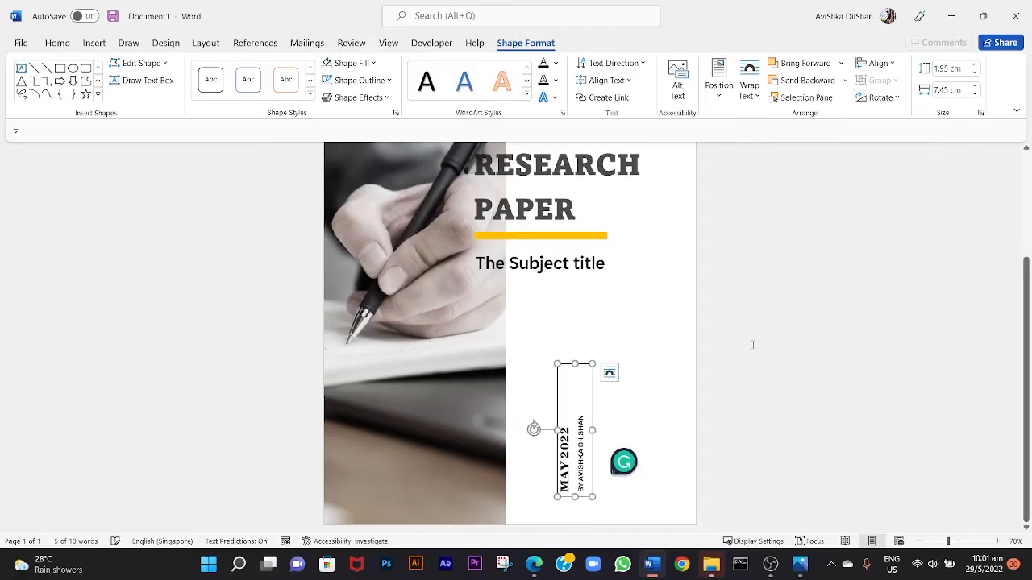
Place the rotated date text box close beside the photo's edge near the page bottom and remove its outline.
{"action": "left_click_drag", "start_coordinate": [590, 417], "coordinate": [546, 434]}
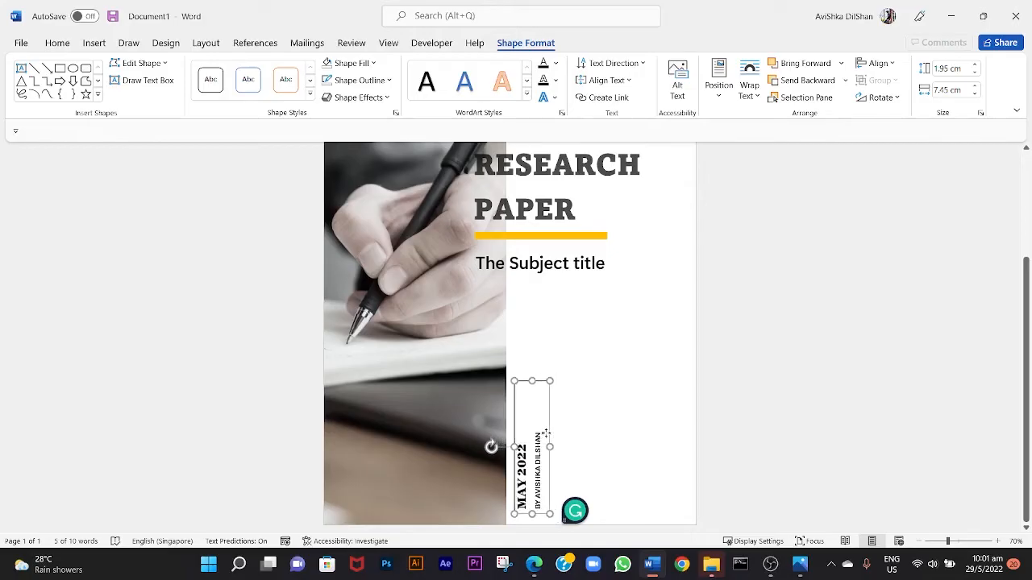
{"action": "left_click", "coordinate": [541, 442]}
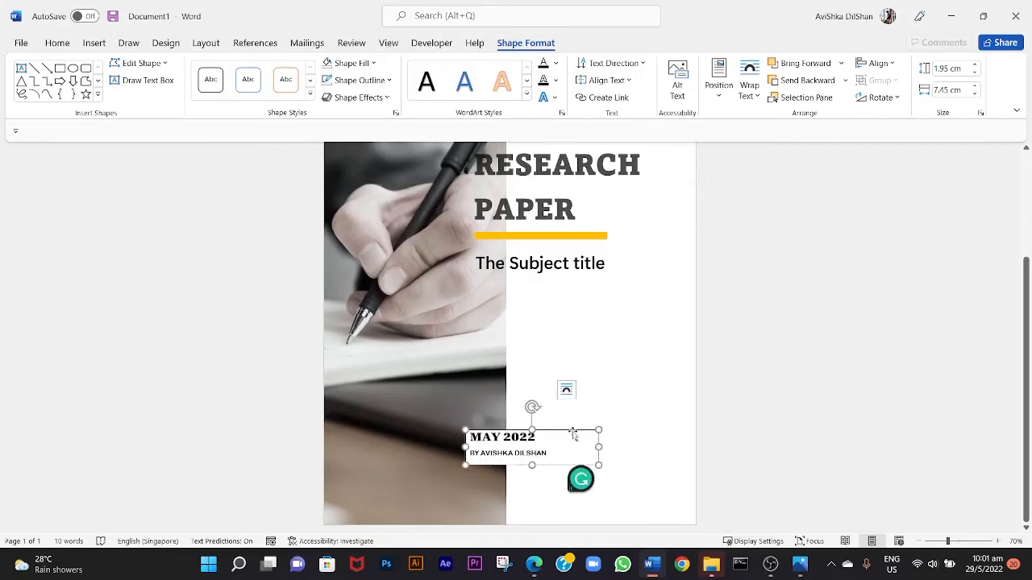
{"action": "left_click", "coordinate": [636, 414]}
{"action": "scroll", "coordinate": [603, 468], "scroll_direction": "down", "scroll_amount": 3}
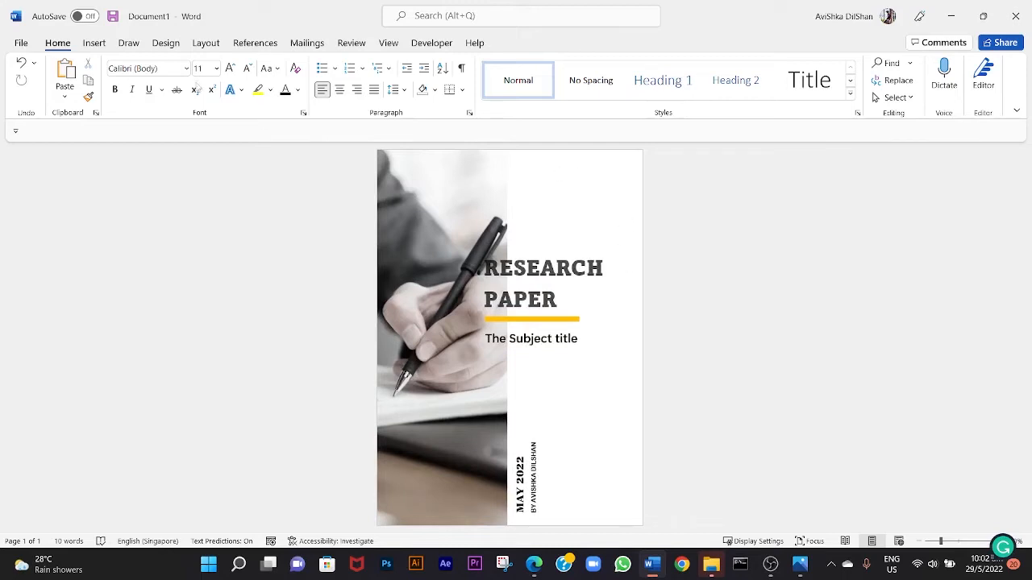
Draw a circle in the upper right corner of the cover page, slightly inset from the page edges.
{"action": "left_click", "coordinate": [93, 43]}
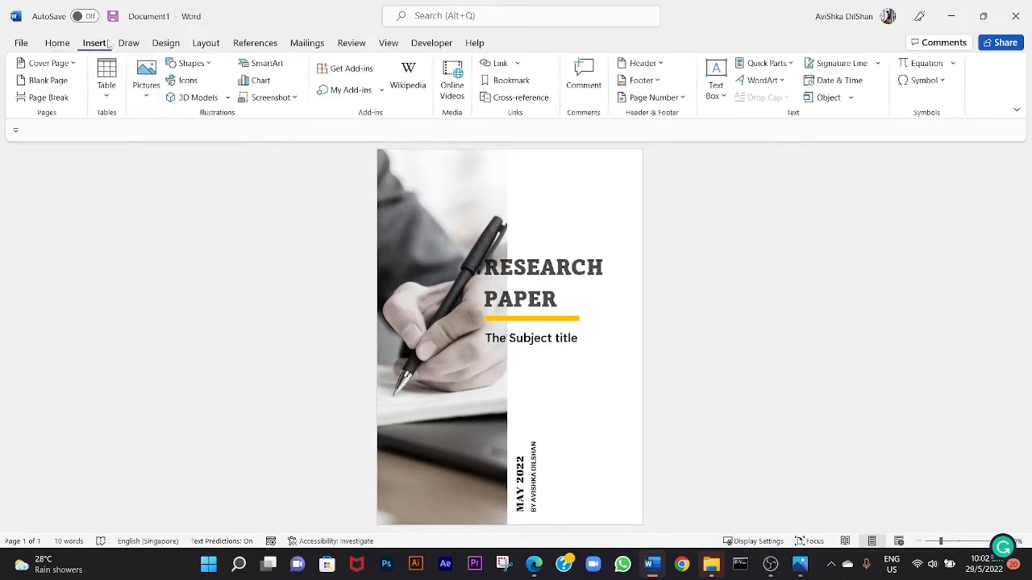
{"action": "left_click", "coordinate": [190, 63]}
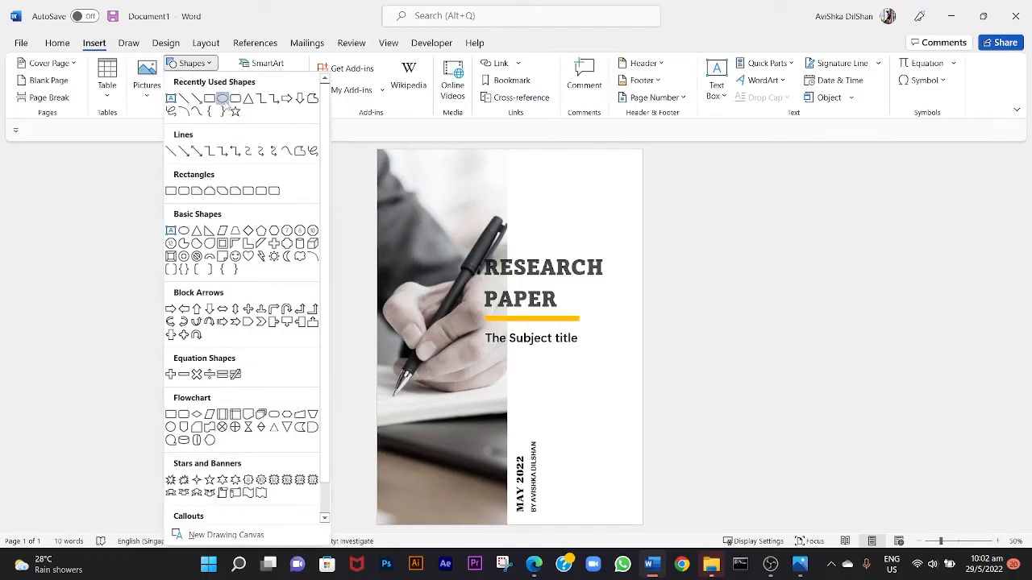
{"action": "left_click", "coordinate": [223, 99]}
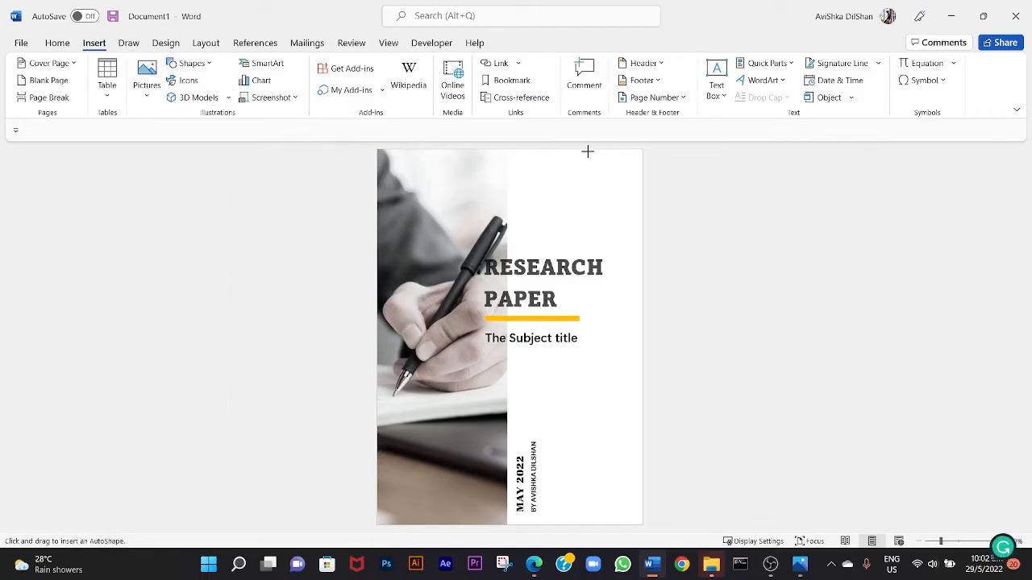
{"action": "left_click_drag", "start_coordinate": [586, 151], "coordinate": [637, 201]}
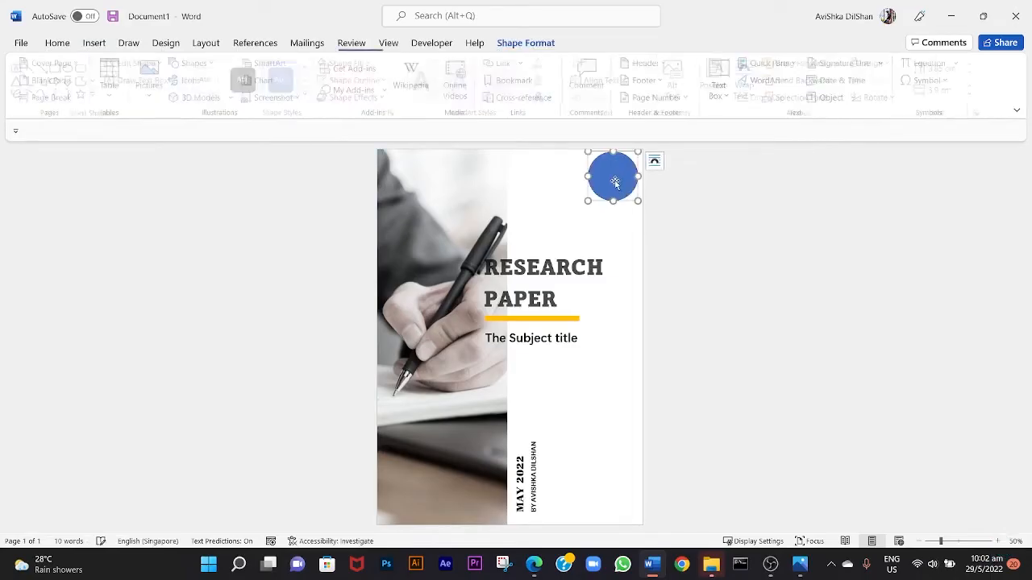
{"action": "left_click", "coordinate": [667, 246]}
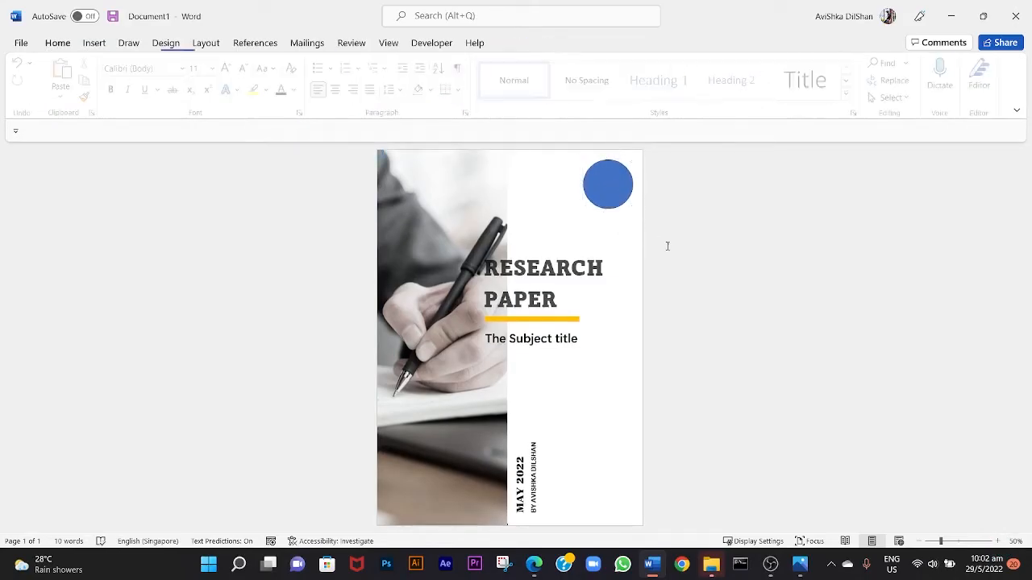
Fill the circle with grey and remove its outline.
{"action": "right_click", "coordinate": [618, 198]}
{"action": "left_click", "coordinate": [662, 159]}
{"action": "left_click", "coordinate": [671, 234]}
{"action": "left_click", "coordinate": [689, 158]}
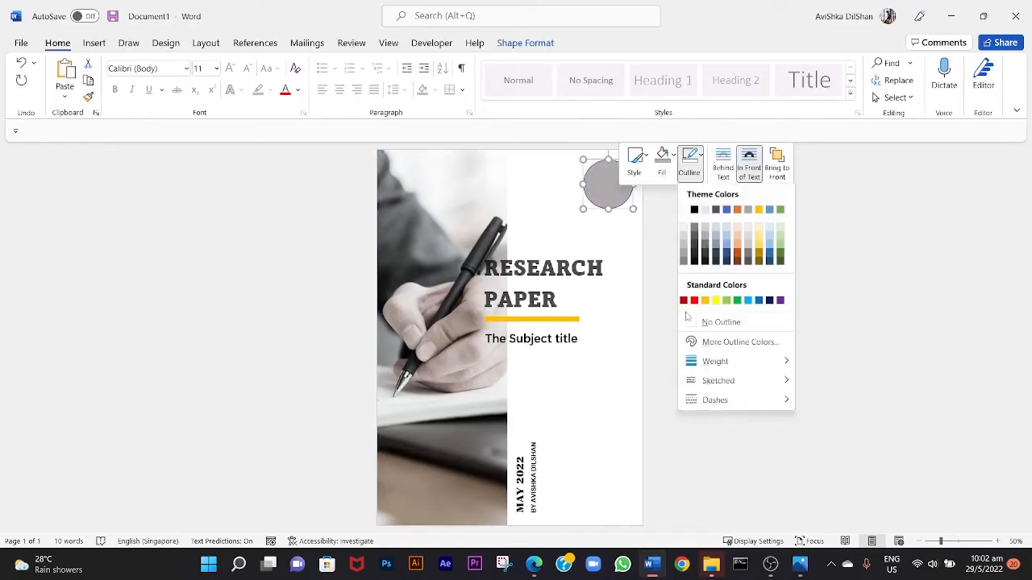
{"action": "left_click", "coordinate": [688, 318]}
{"action": "left_click", "coordinate": [652, 260]}
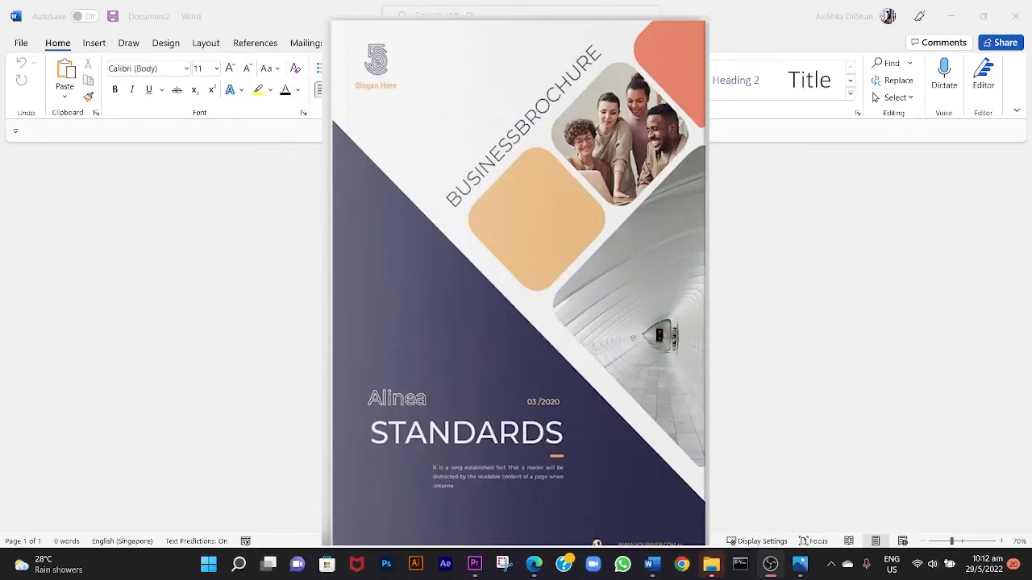
Set the top, bottom, left and right page margins of the new blank document to 0.
{"action": "left_click", "coordinate": [206, 43]}
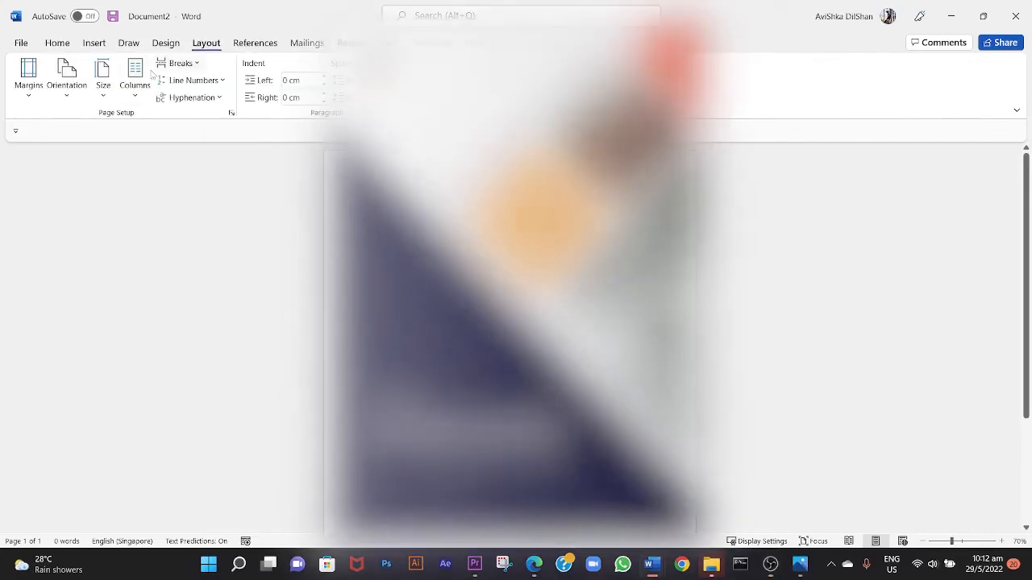
{"action": "left_click", "coordinate": [28, 85]}
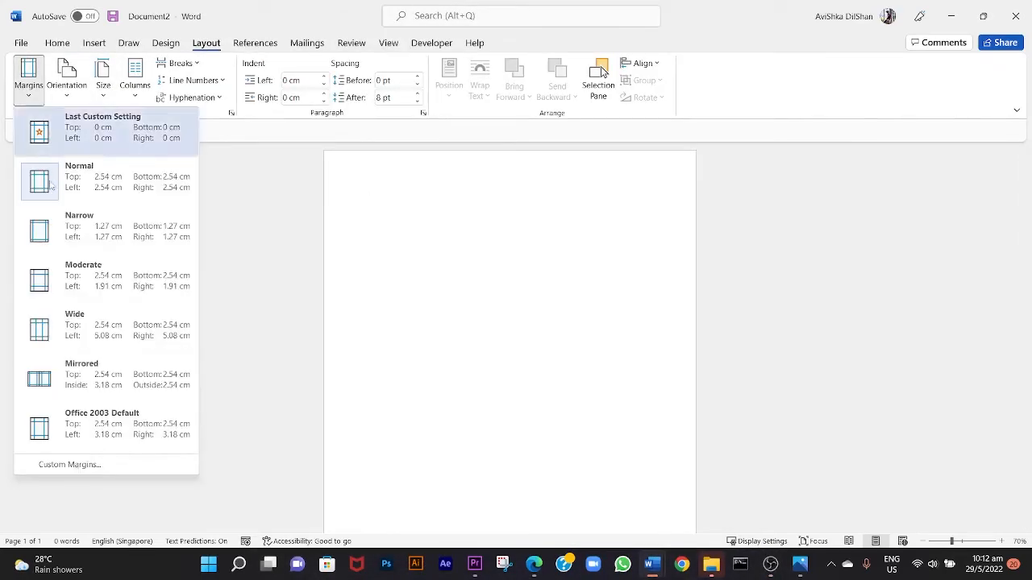
{"action": "left_click", "coordinate": [53, 465]}
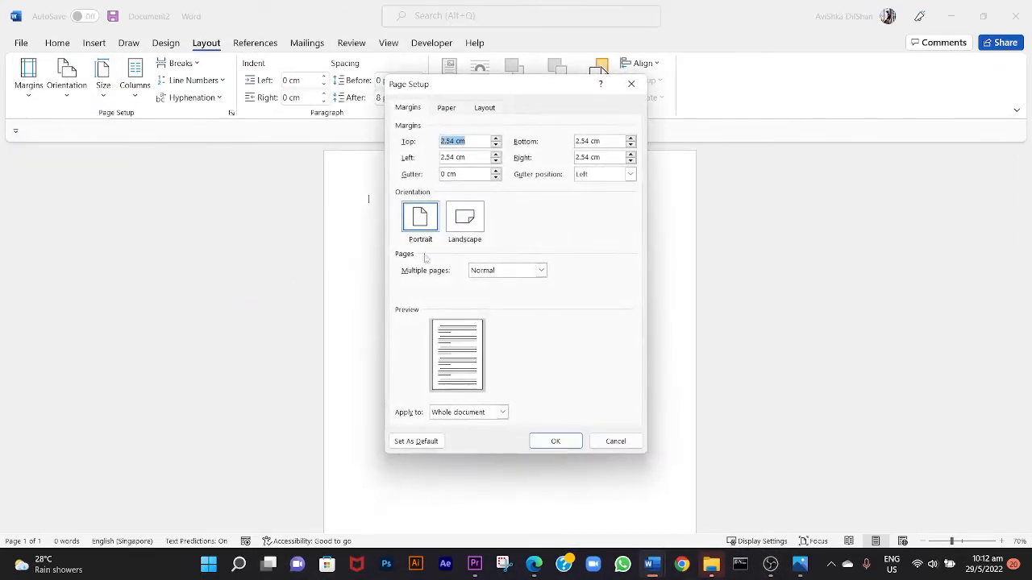
{"action": "type", "text": "0"}
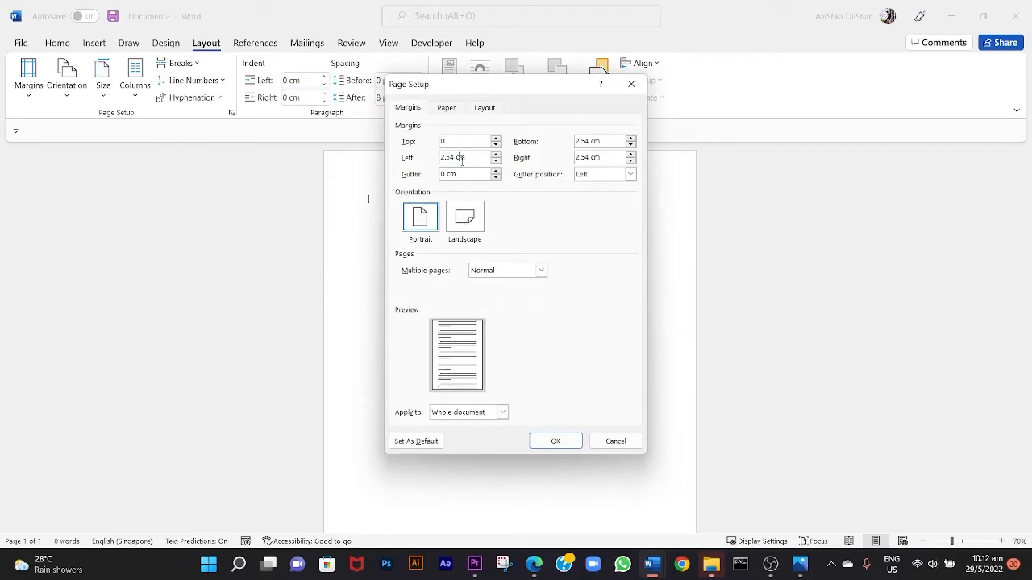
{"action": "left_click_drag", "start_coordinate": [475, 159], "coordinate": [443, 170]}
{"action": "type", "text": "0"}
{"action": "type", "text": "0"}
{"action": "left_click_drag", "start_coordinate": [612, 143], "coordinate": [556, 177]}
{"action": "type", "text": "0"}
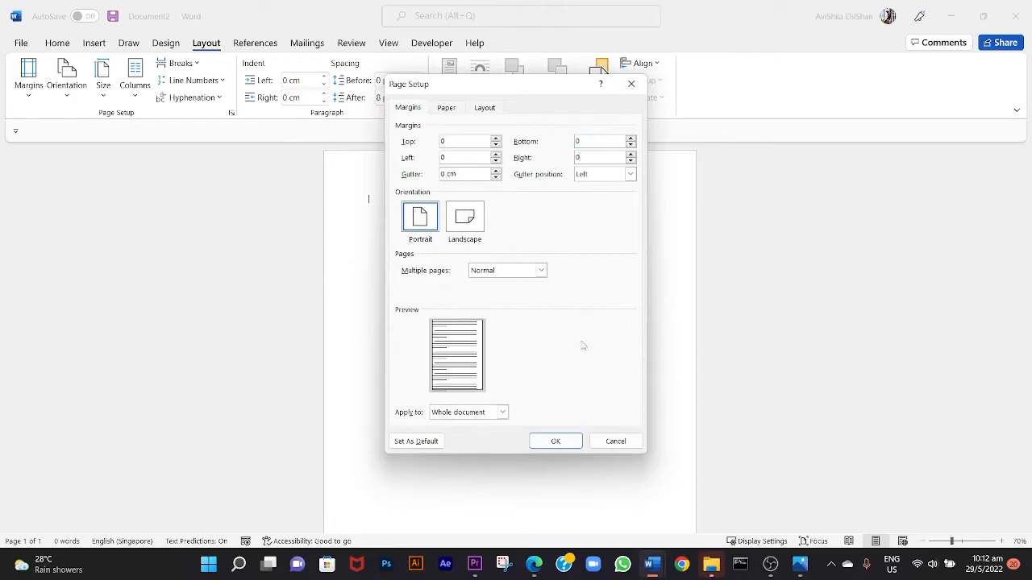
{"action": "left_click", "coordinate": [566, 441]}
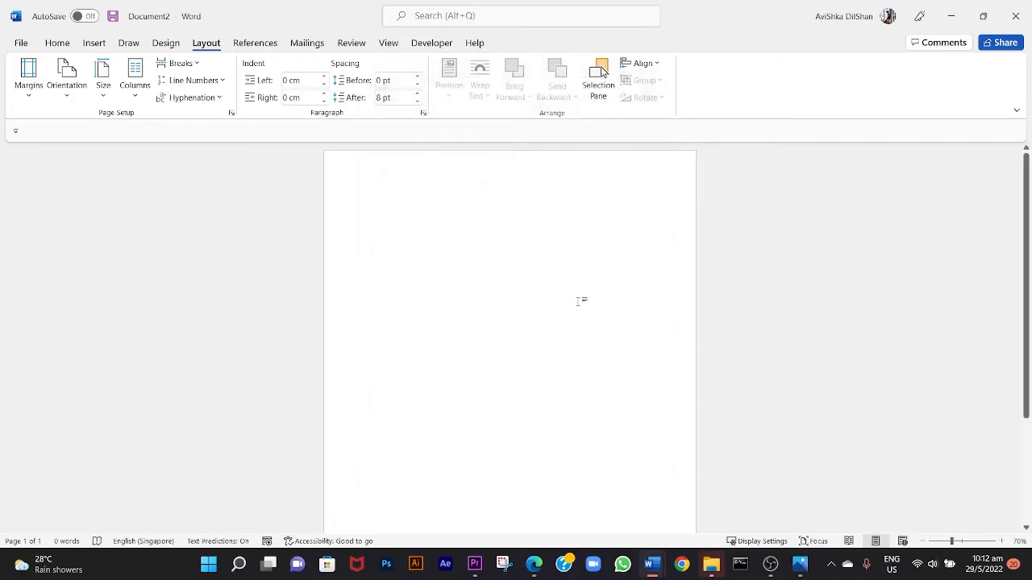
Draw a triangle about 25.07 cm high and 21.64 cm wide down to the page bottom and shift its apex to the left page edge.
{"action": "scroll", "coordinate": [577, 301], "scroll_direction": "down", "scroll_amount": 2}
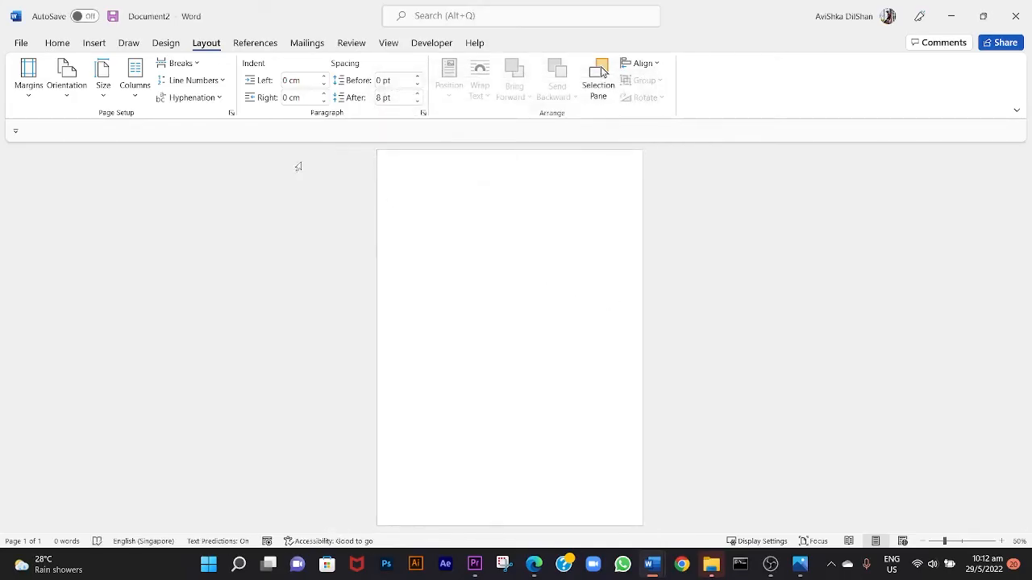
{"action": "left_click", "coordinate": [92, 45]}
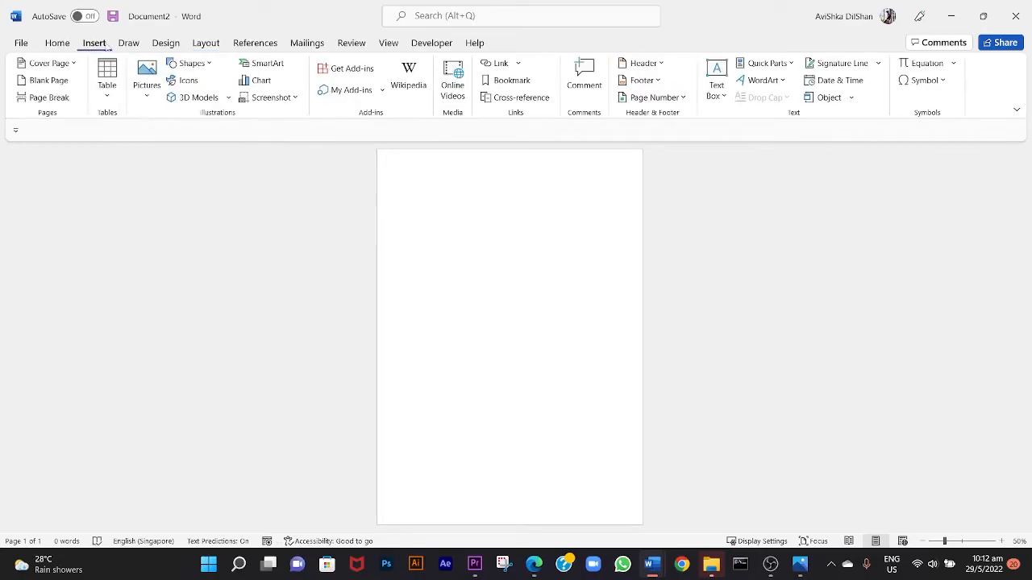
{"action": "left_click", "coordinate": [209, 65]}
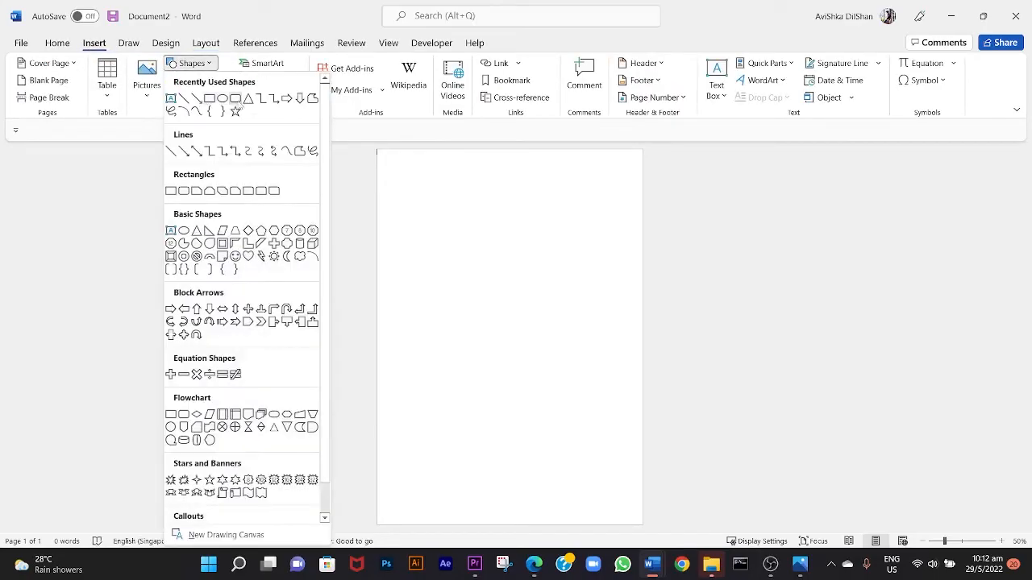
{"action": "left_click", "coordinate": [250, 99]}
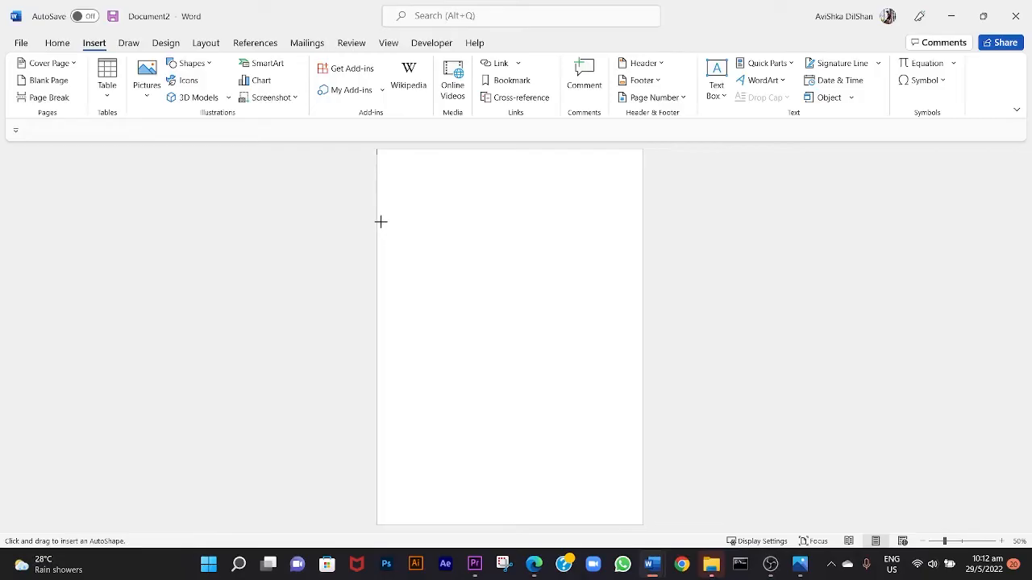
{"action": "left_click_drag", "start_coordinate": [377, 213], "coordinate": [652, 536]}
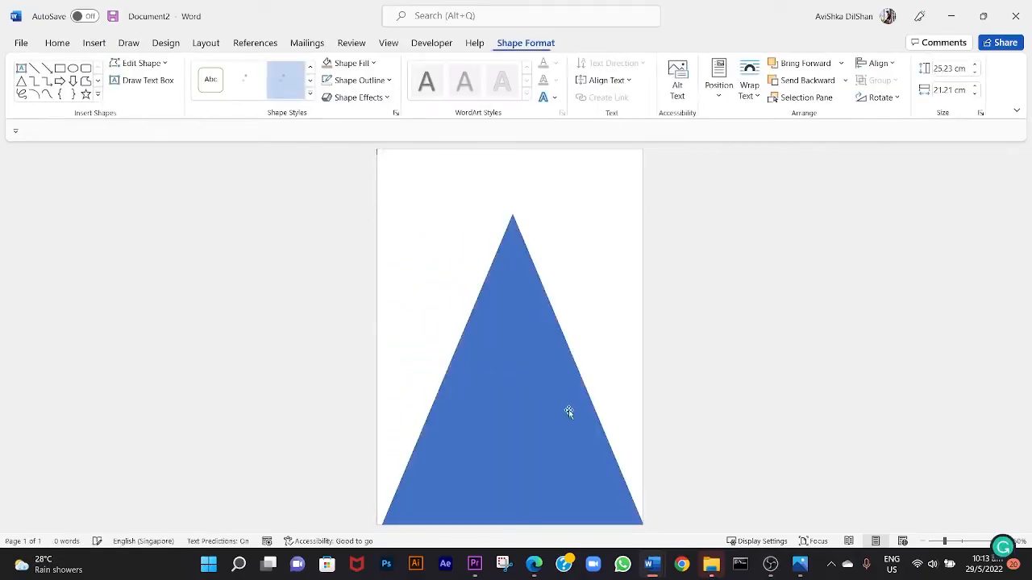
{"action": "mouse_move", "coordinate": [378, 215]}
{"action": "left_mouse_down"}
{"action": "mouse_move", "coordinate": [359, 217]}
{"action": "mouse_move", "coordinate": [371, 217]}
{"action": "left_mouse_up"}
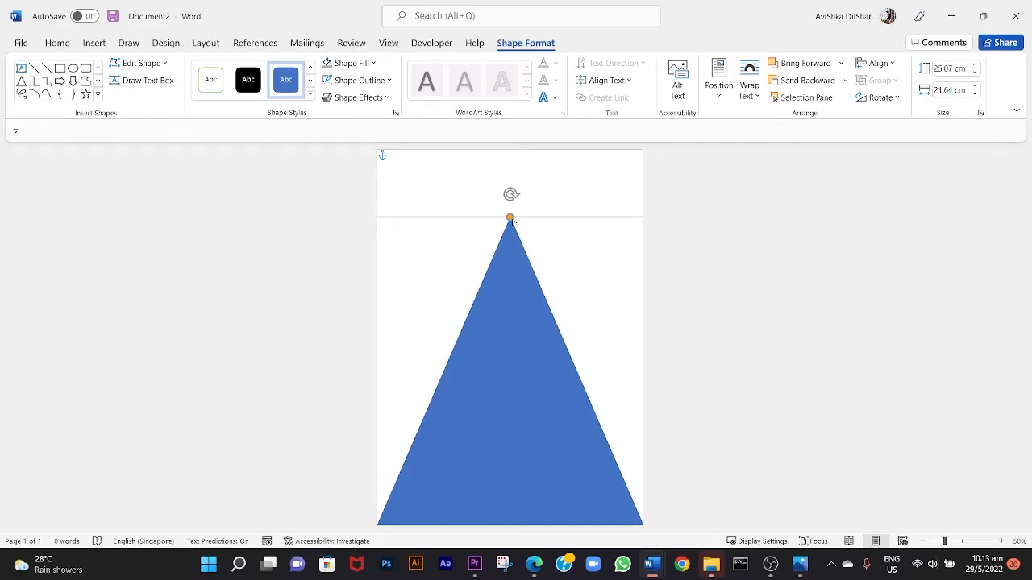
{"action": "left_click_drag", "start_coordinate": [513, 221], "coordinate": [376, 228]}
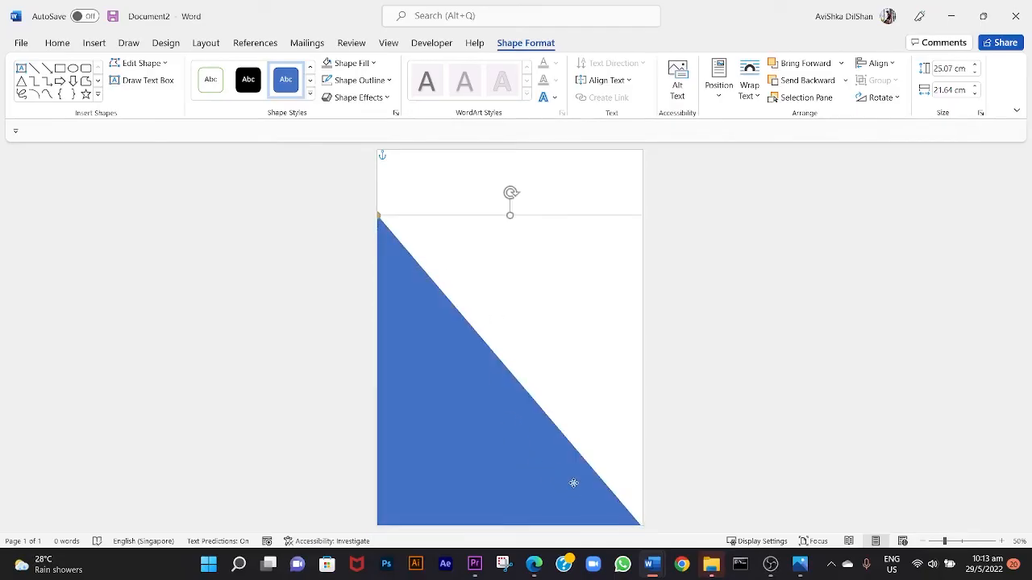
Resize the triangle to about 24.68 cm high and 25.94 cm wide, extending past the right page edge with its apex on the left edge.
{"action": "left_click_drag", "start_coordinate": [573, 482], "coordinate": [570, 444]}
{"action": "left_click_drag", "start_coordinate": [507, 501], "coordinate": [507, 527]}
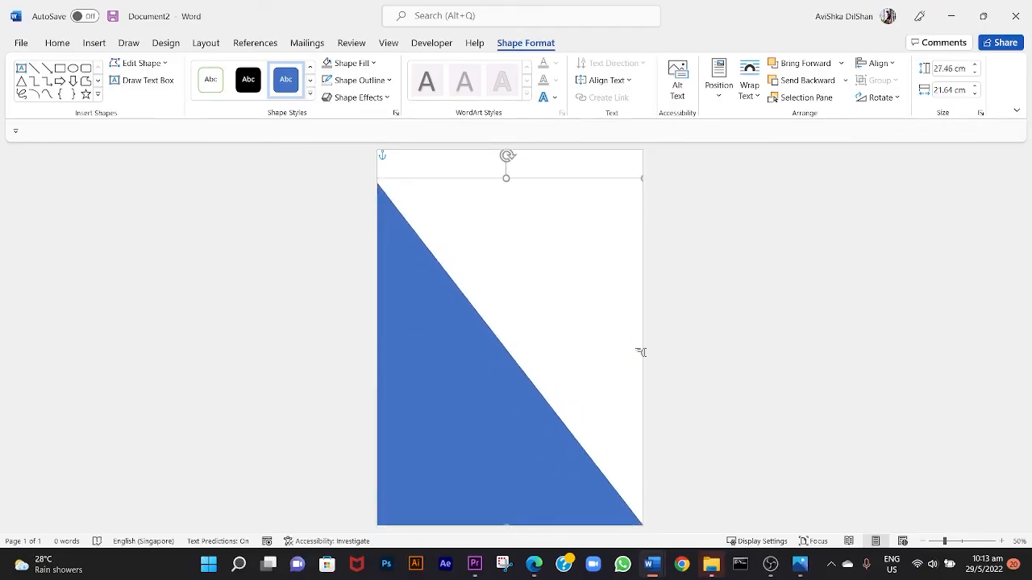
{"action": "left_click_drag", "start_coordinate": [642, 352], "coordinate": [697, 338]}
{"action": "left_click_drag", "start_coordinate": [532, 178], "coordinate": [532, 213]}
{"action": "left_click_drag", "start_coordinate": [628, 478], "coordinate": [638, 477]}
{"action": "left_click_drag", "start_coordinate": [382, 212], "coordinate": [416, 212]}
{"action": "left_click_drag", "start_coordinate": [437, 304], "coordinate": [404, 303]}
{"action": "mouse_move", "coordinate": [383, 212]}
{"action": "left_mouse_down"}
{"action": "mouse_move", "coordinate": [368, 214]}
{"action": "mouse_move", "coordinate": [377, 213]}
{"action": "left_mouse_up"}
{"action": "left_click", "coordinate": [641, 294]}
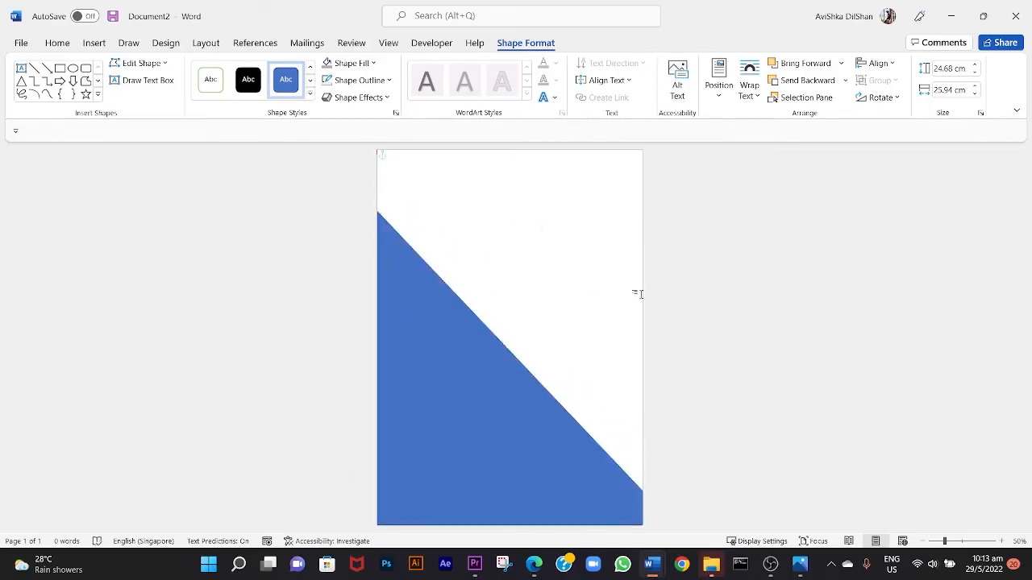
Fill the triangle with the dark gradient variation From Bottom Right Corner.
{"action": "left_click", "coordinate": [484, 407]}
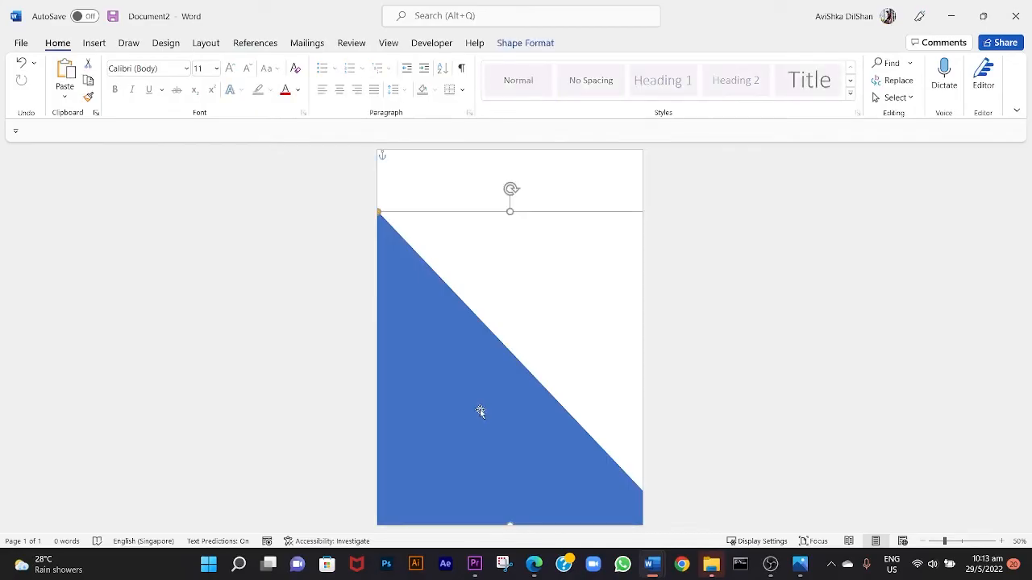
{"action": "right_click", "coordinate": [466, 373]}
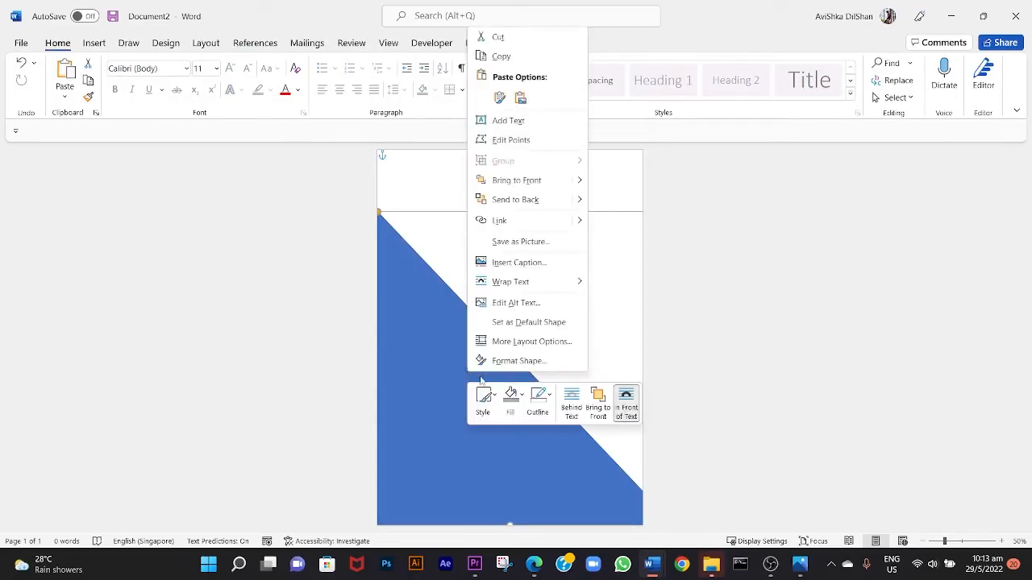
{"action": "left_click", "coordinate": [510, 399]}
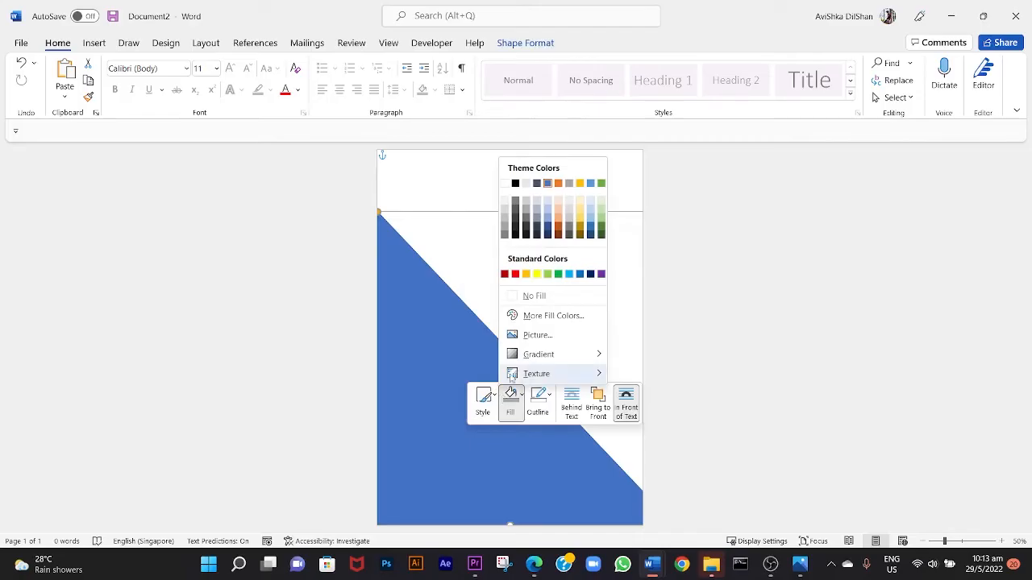
{"action": "mouse_move", "coordinate": [543, 361]}
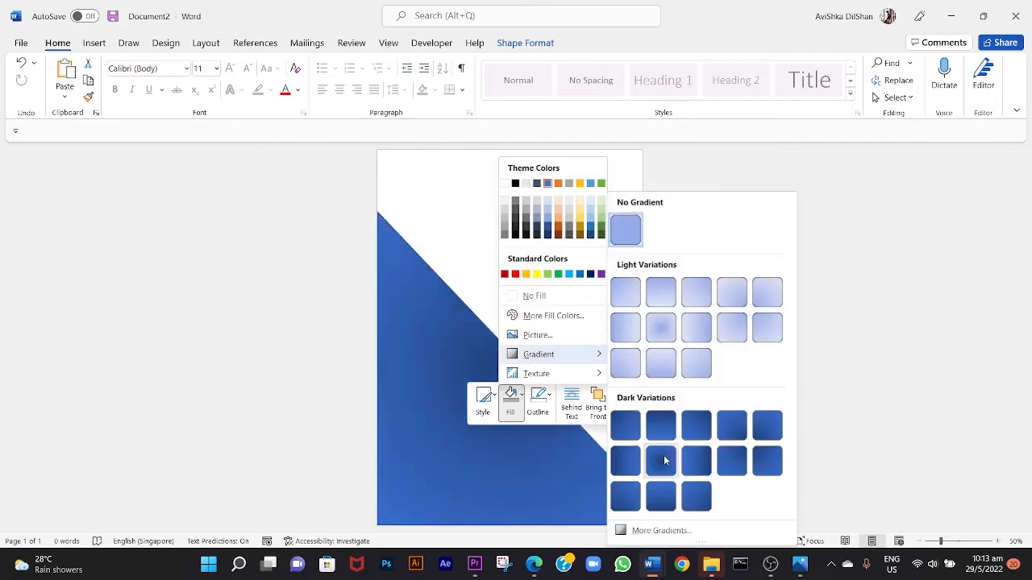
{"action": "left_click", "coordinate": [732, 437]}
{"action": "left_click", "coordinate": [663, 376]}
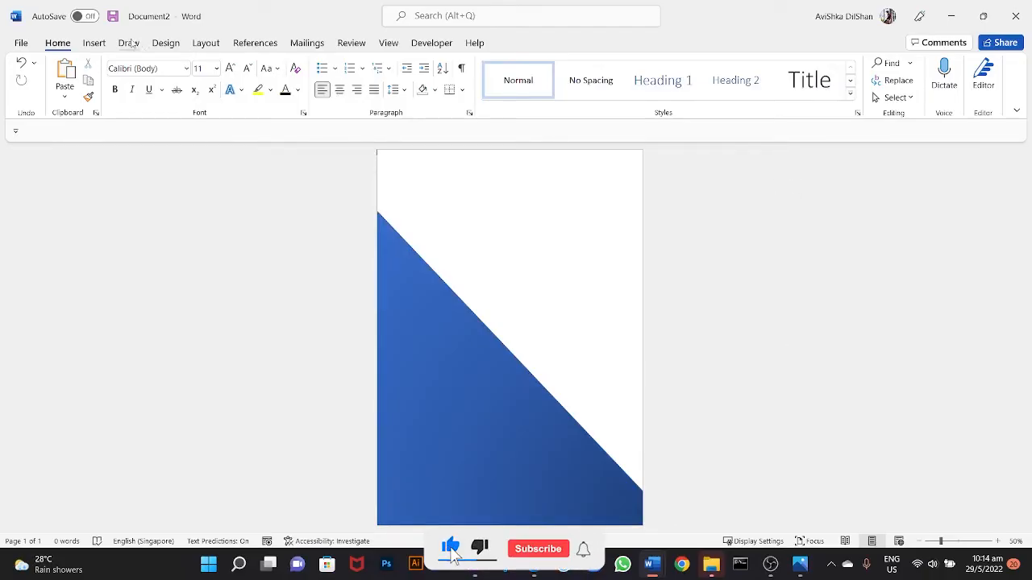
Draw a rounded square, size it to about 6.42 cm, and tilt it into the page's upper right corner parallel to the triangle.
{"action": "left_click", "coordinate": [93, 44]}
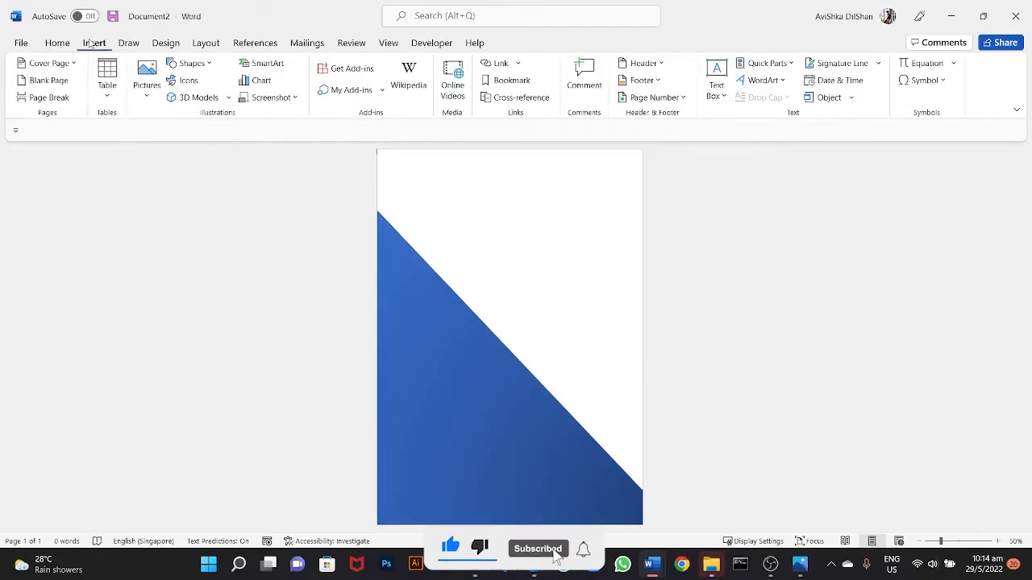
{"action": "left_click", "coordinate": [198, 63]}
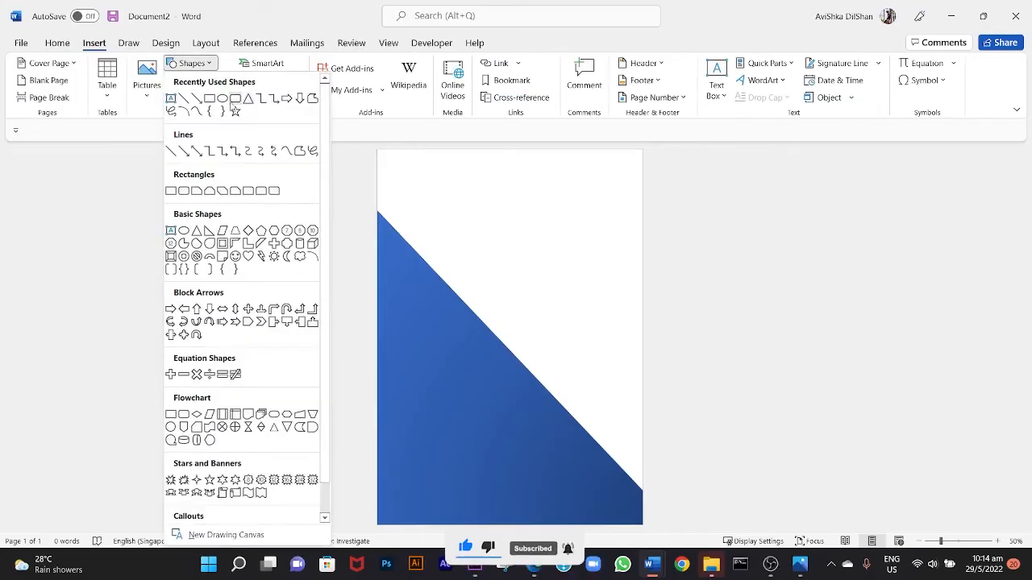
{"action": "left_click", "coordinate": [235, 99]}
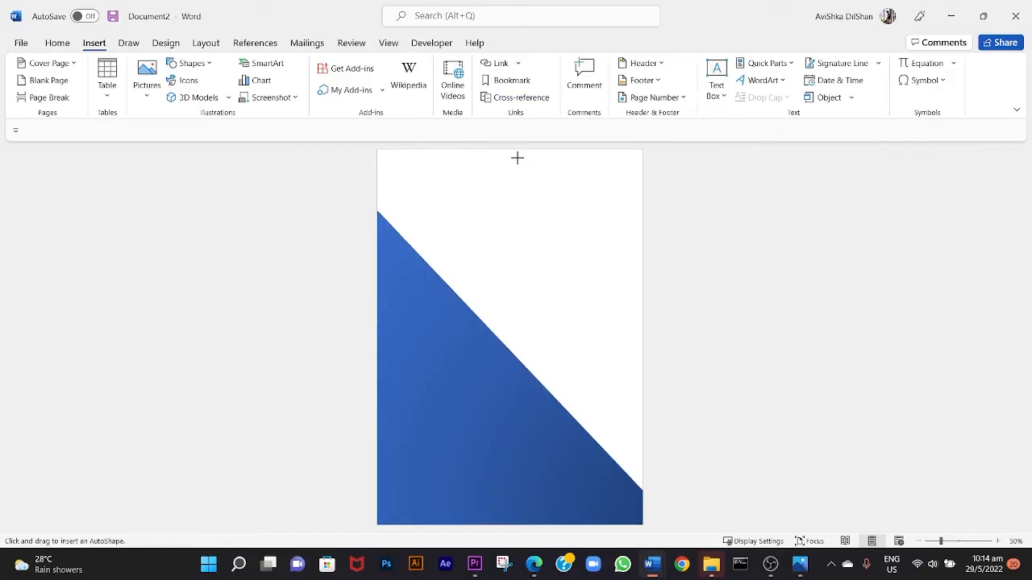
{"action": "left_click_drag", "start_coordinate": [517, 158], "coordinate": [606, 252]}
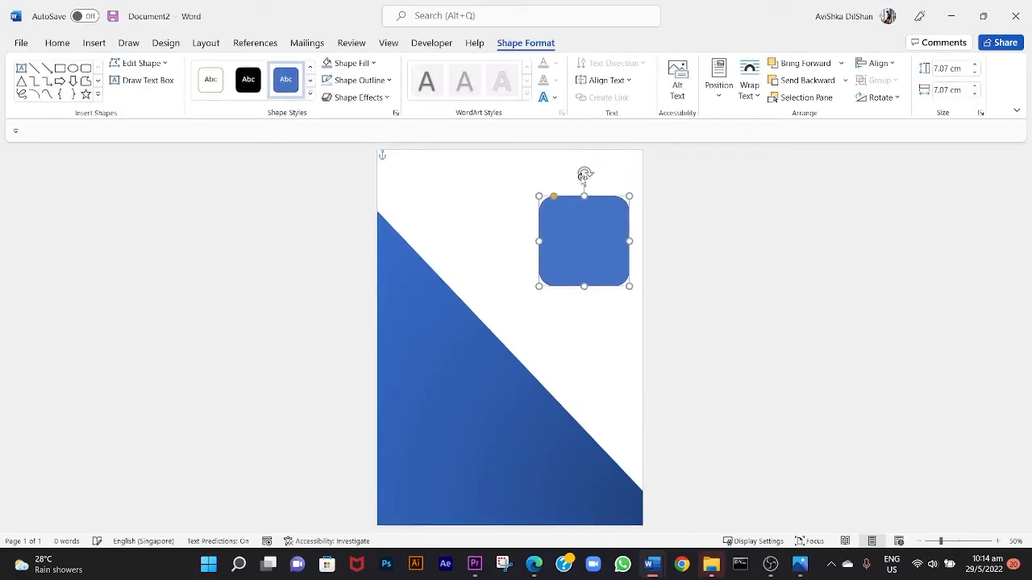
{"action": "left_click_drag", "start_coordinate": [585, 171], "coordinate": [549, 190]}
{"action": "left_click_drag", "start_coordinate": [610, 196], "coordinate": [619, 170]}
{"action": "left_click_drag", "start_coordinate": [642, 247], "coordinate": [641, 240]}
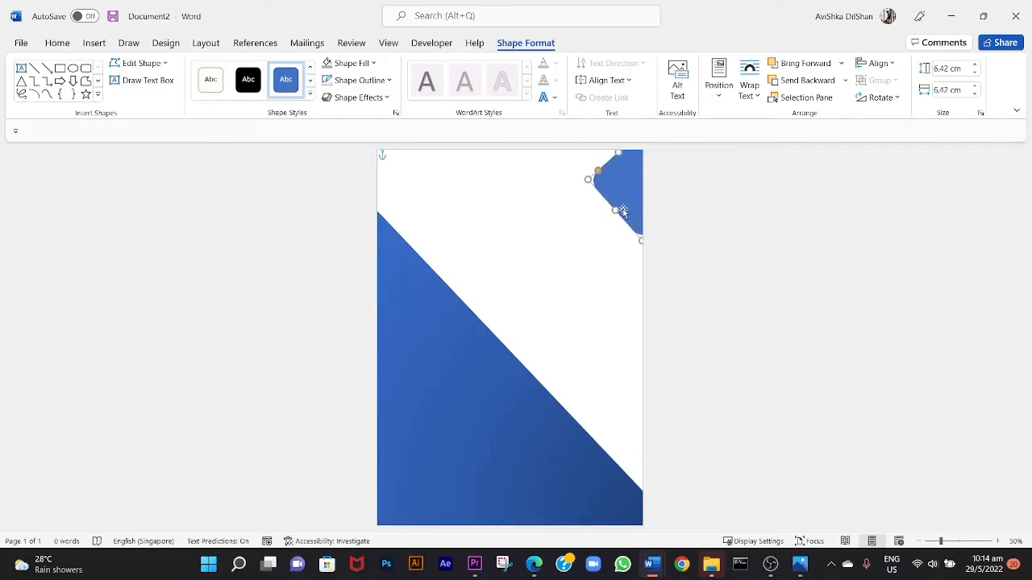
Duplicate the rounded square twice and line up the copies diagonally from the upper right corner down to the triangle's slanted edge.
{"action": "key", "text": "ctrl+c"}
{"action": "key", "text": "ctrl+v"}
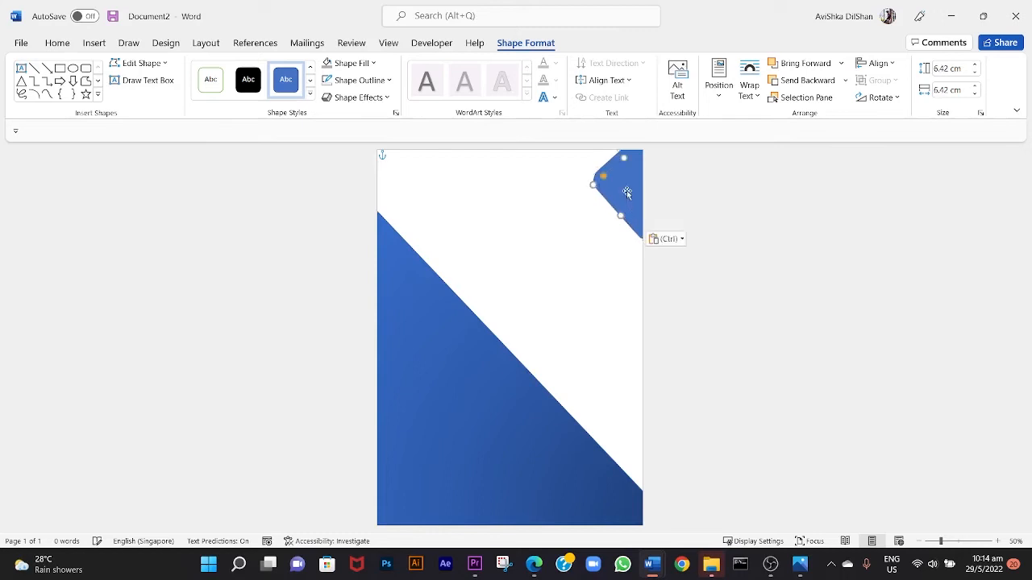
{"action": "mouse_move", "coordinate": [628, 202]}
{"action": "left_mouse_down"}
{"action": "mouse_move", "coordinate": [583, 221]}
{"action": "mouse_move", "coordinate": [560, 246]}
{"action": "mouse_move", "coordinate": [546, 242]}
{"action": "mouse_move", "coordinate": [558, 239]}
{"action": "mouse_move", "coordinate": [511, 293]}
{"action": "mouse_move", "coordinate": [622, 192]}
{"action": "left_mouse_up"}
{"action": "key", "text": "ctrl+v"}
{"action": "left_click_drag", "start_coordinate": [574, 237], "coordinate": [581, 235]}
{"action": "left_click_drag", "start_coordinate": [508, 284], "coordinate": [518, 287]}
{"action": "left_click", "coordinate": [669, 296]}
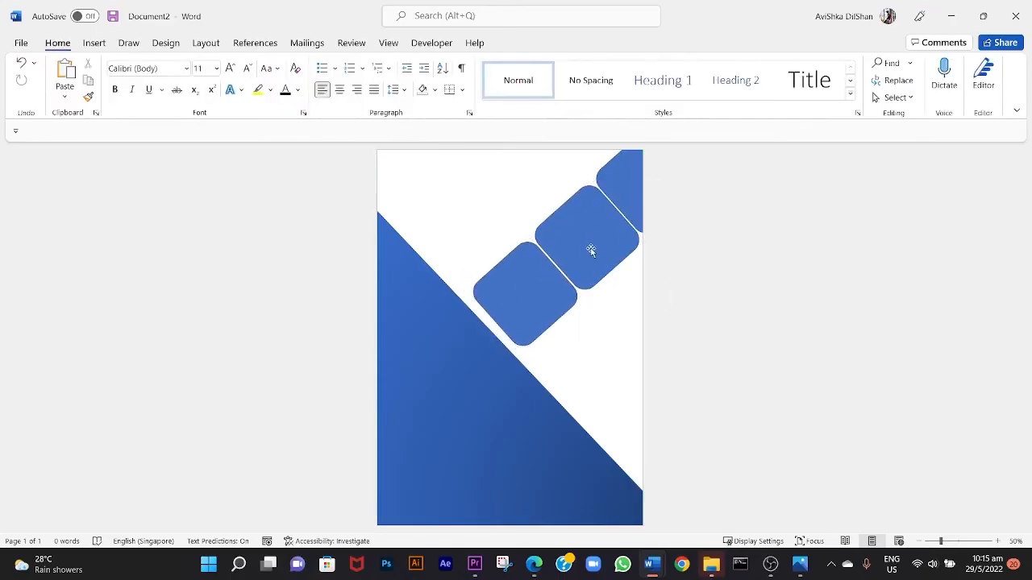
Nudge the three small rounded squares to even out the narrow gaps between them.
{"action": "left_click", "coordinate": [588, 239]}
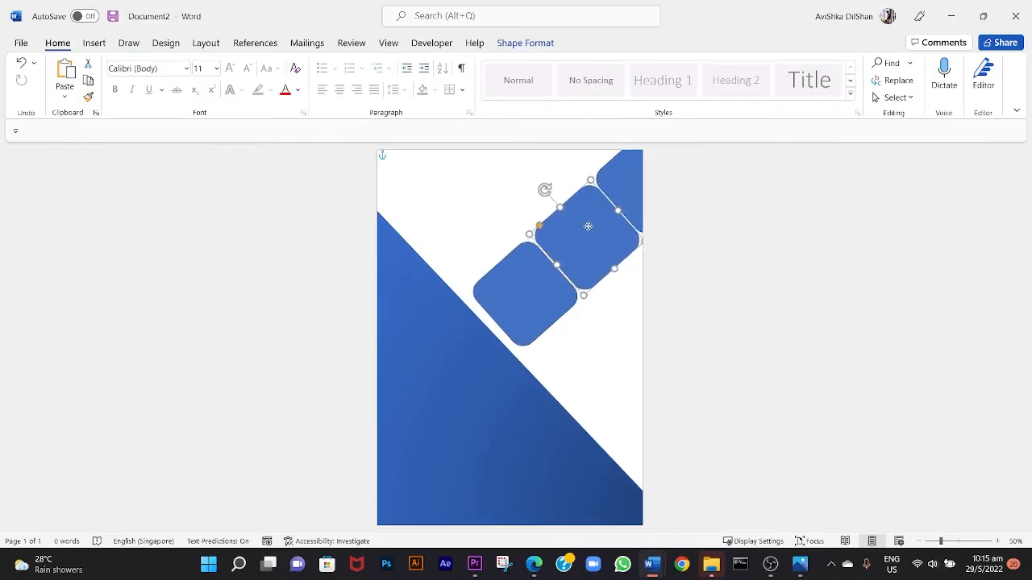
{"action": "left_click", "coordinate": [628, 187]}
{"action": "left_click", "coordinate": [629, 288]}
{"action": "left_click", "coordinate": [544, 295]}
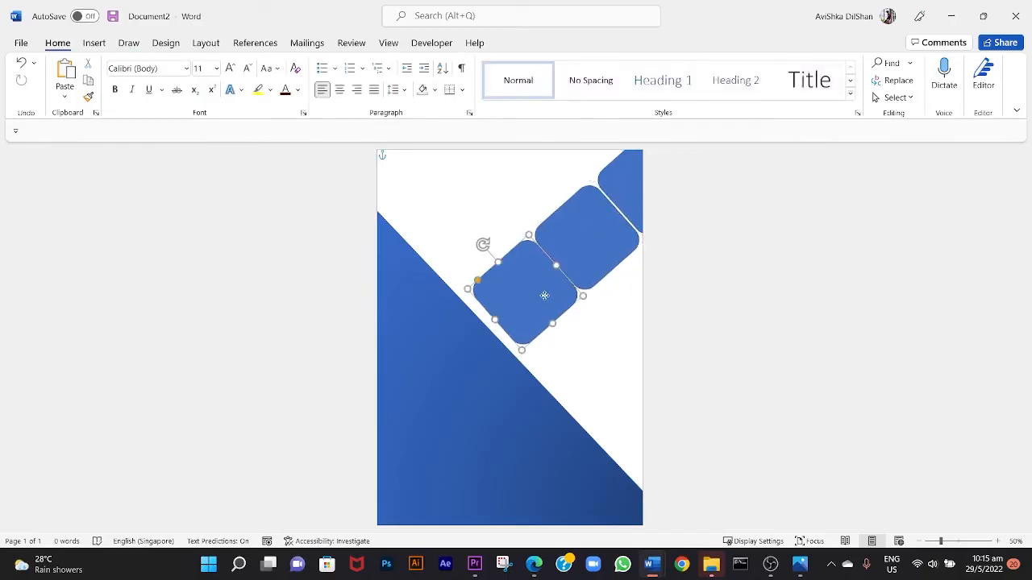
{"action": "left_click", "coordinate": [696, 359]}
{"action": "scroll", "coordinate": [630, 309], "scroll_direction": "up", "scroll_amount": 4}
{"action": "scroll", "coordinate": [630, 308], "scroll_direction": "down", "scroll_amount": 3}
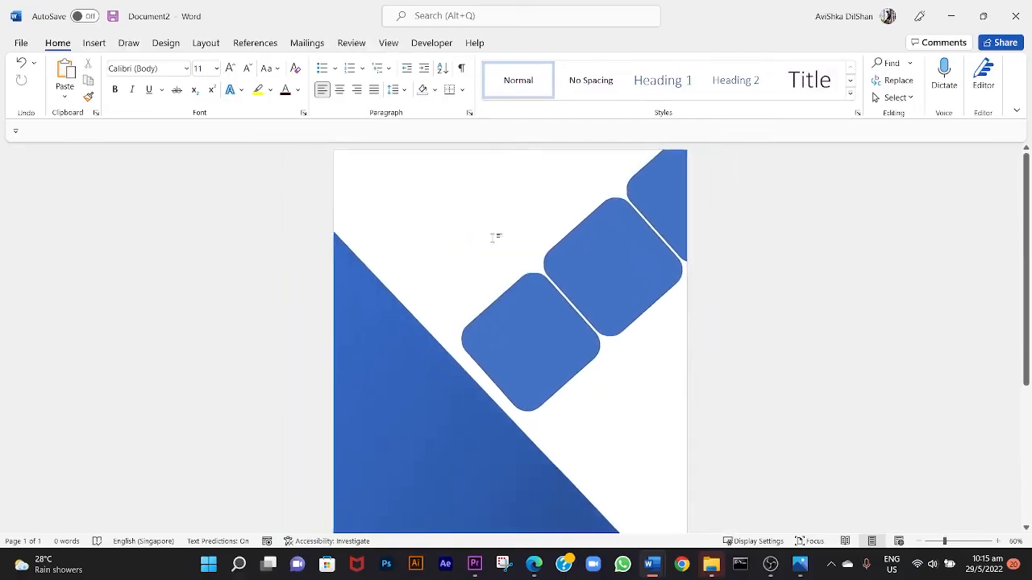
Draw a rounded square about 14.25 cm wide, tilt it parallel to the triangle, and place it below the small squares across the right page edge.
{"action": "left_click", "coordinate": [94, 43]}
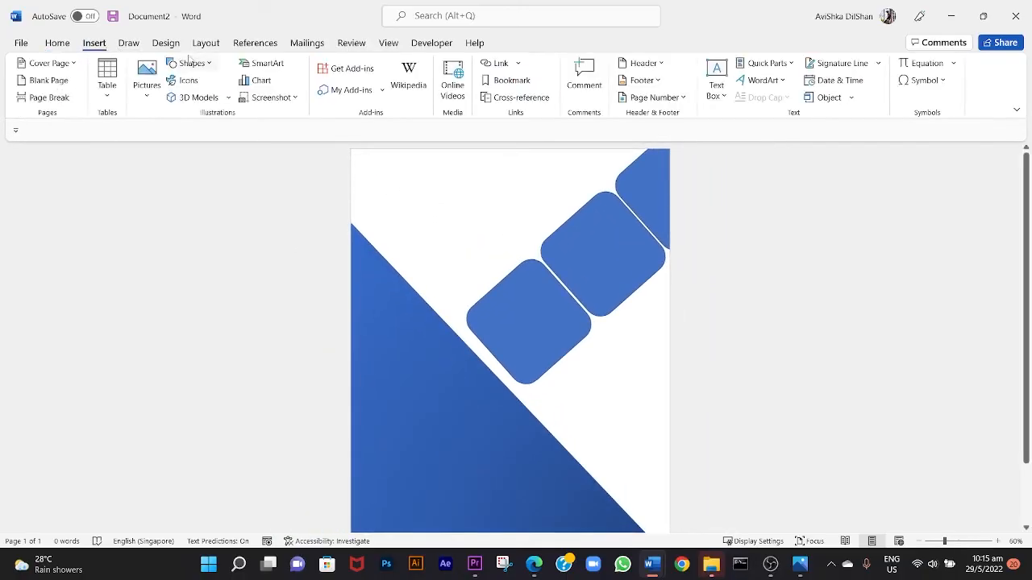
{"action": "left_click", "coordinate": [190, 63]}
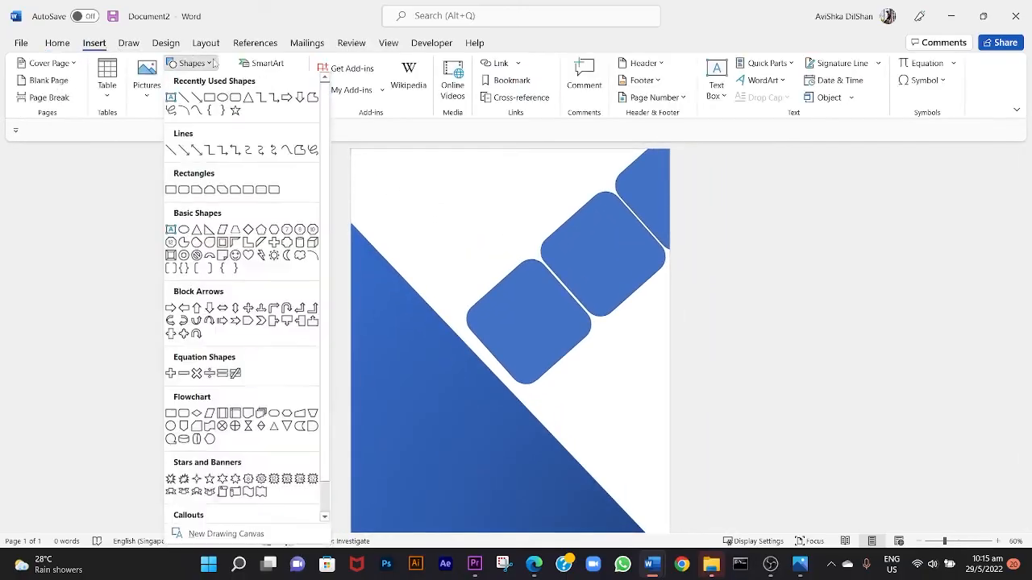
{"action": "left_click", "coordinate": [234, 97]}
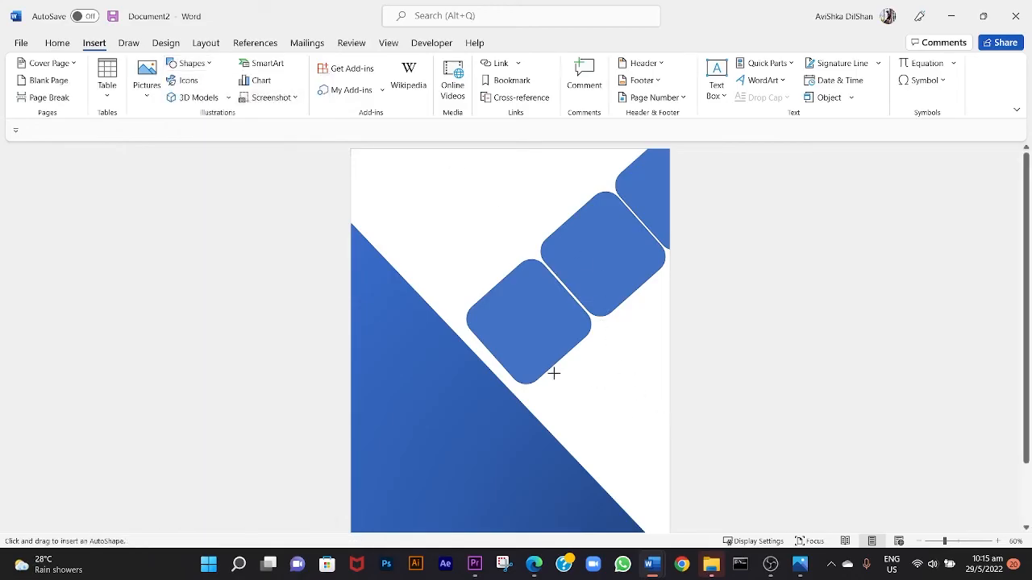
{"action": "left_click_drag", "start_coordinate": [482, 192], "coordinate": [669, 409]}
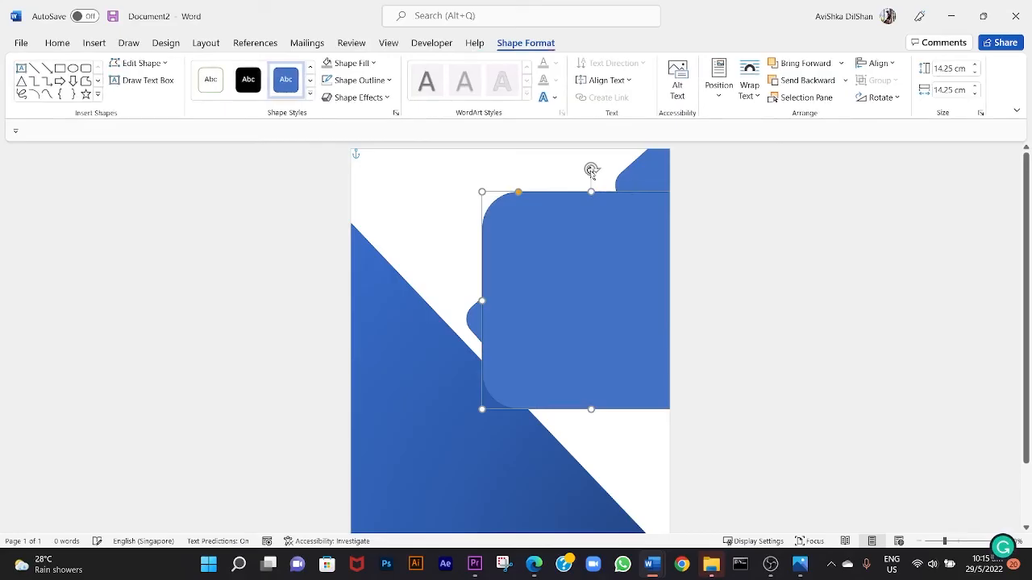
{"action": "left_click_drag", "start_coordinate": [592, 171], "coordinate": [498, 207]}
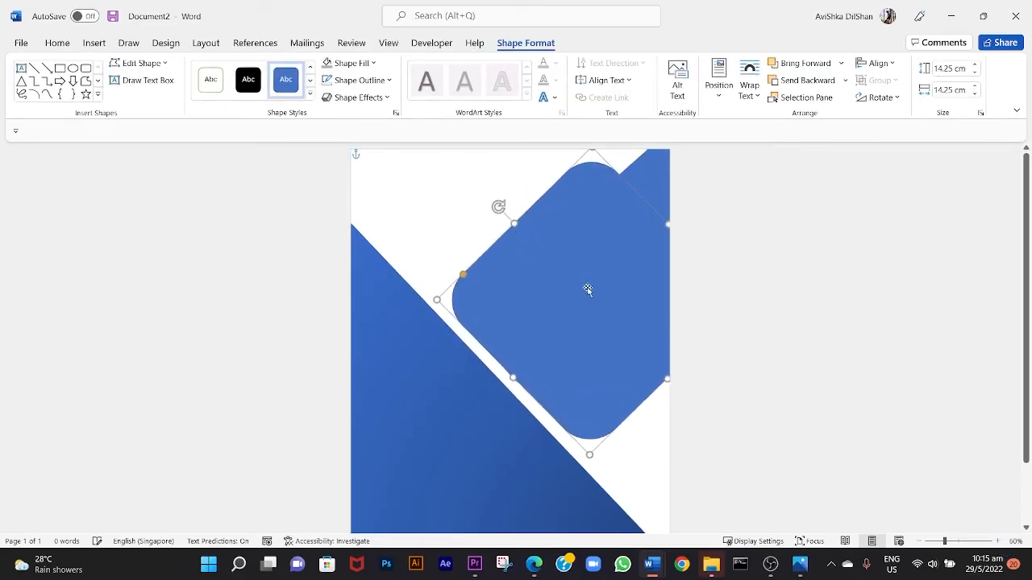
{"action": "left_click_drag", "start_coordinate": [587, 290], "coordinate": [684, 394]}
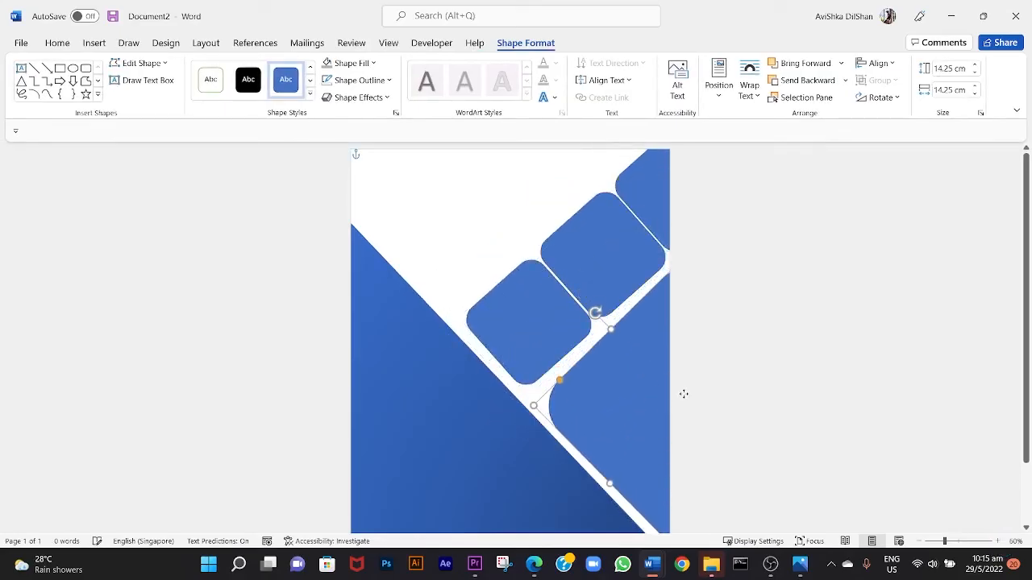
{"action": "scroll", "coordinate": [655, 357], "scroll_direction": "down", "scroll_amount": 2}
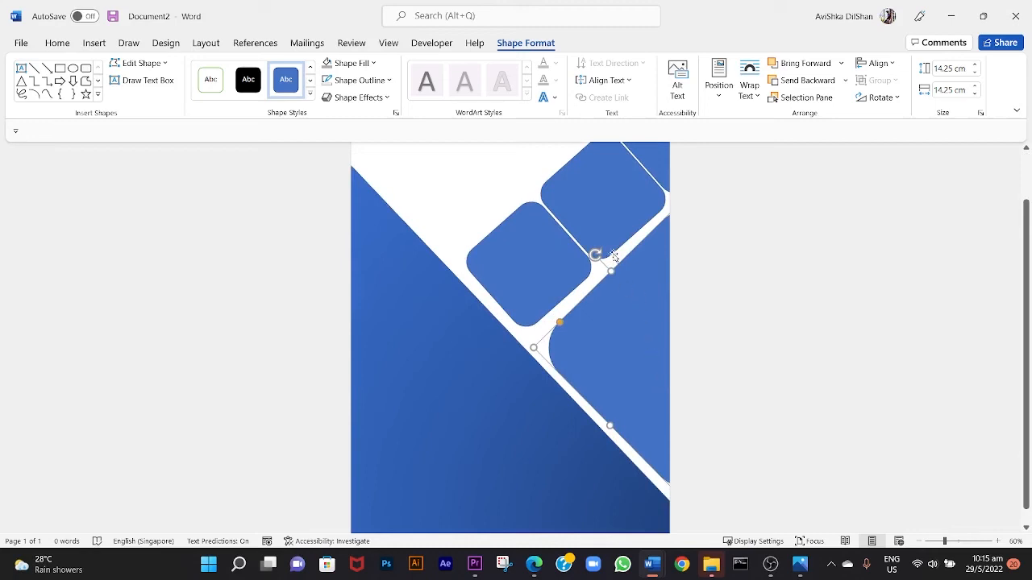
Fine-tune the large square's rotation and position, and make its corners less rounded.
{"action": "left_click_drag", "start_coordinate": [595, 255], "coordinate": [600, 251]}
{"action": "left_click_drag", "start_coordinate": [603, 340], "coordinate": [545, 325]}
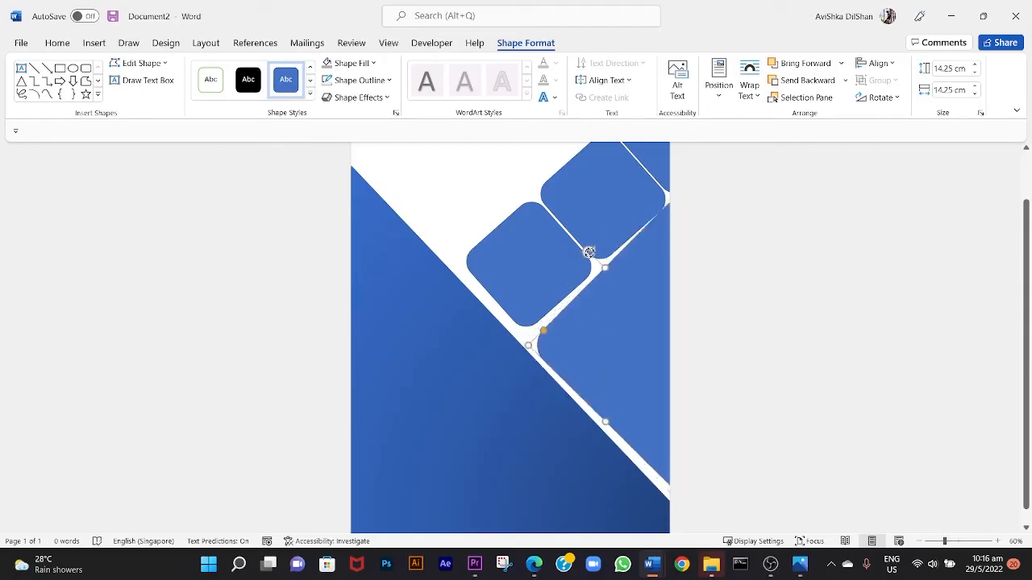
{"action": "left_click_drag", "start_coordinate": [585, 259], "coordinate": [574, 230]}
Realign the small rounded squares with the large square and the triangle's slanted edge, leaving even gaps.
{"action": "scroll", "coordinate": [600, 242], "scroll_direction": "up", "scroll_amount": 2}
{"action": "scroll", "coordinate": [613, 233], "scroll_direction": "up", "scroll_amount": 3}
{"action": "left_click", "coordinate": [612, 250]}
{"action": "mouse_move", "coordinate": [720, 162]}
{"action": "left_mouse_down"}
{"action": "mouse_move", "coordinate": [716, 147]}
{"action": "mouse_move", "coordinate": [728, 175]}
{"action": "left_mouse_up"}
{"action": "left_click", "coordinate": [582, 185]}
{"action": "scroll", "coordinate": [604, 202], "scroll_direction": "down", "scroll_amount": 2}
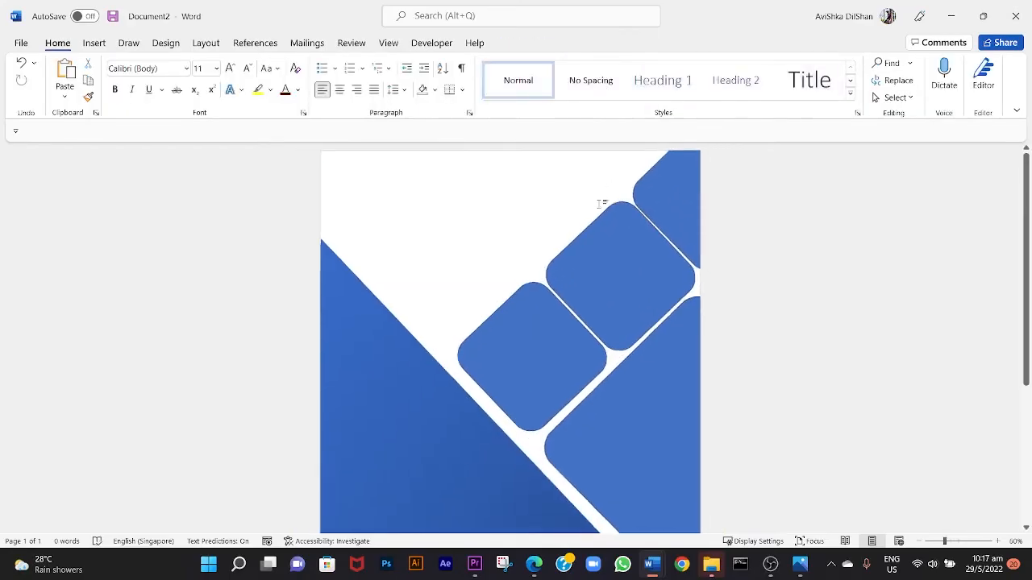
{"action": "scroll", "coordinate": [552, 246], "scroll_direction": "down", "scroll_amount": 3}
{"action": "scroll", "coordinate": [484, 285], "scroll_direction": "up", "scroll_amount": 2}
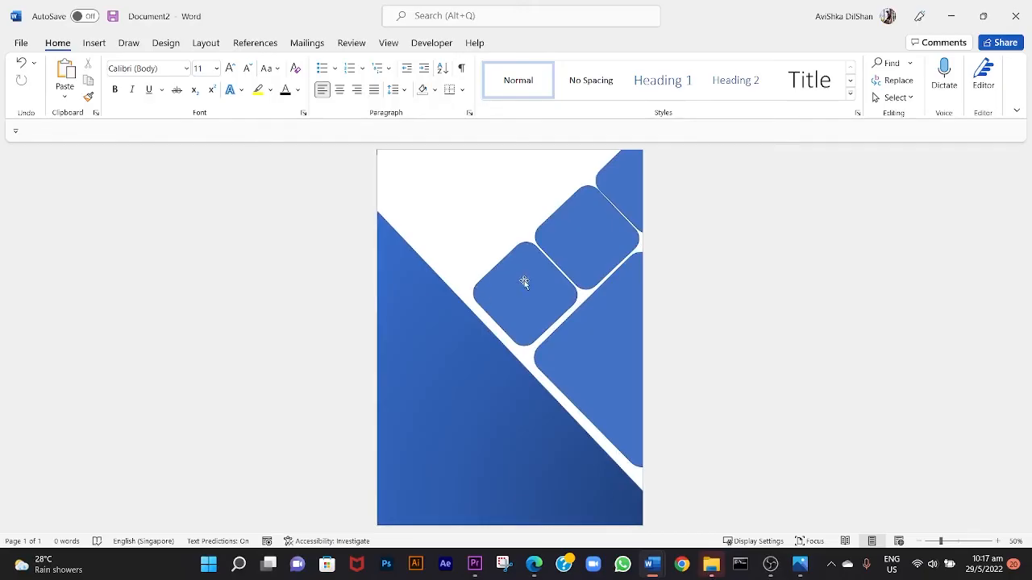
Fill the small square nearest the triangle with light orange and remove its outline.
{"action": "left_click", "coordinate": [525, 304]}
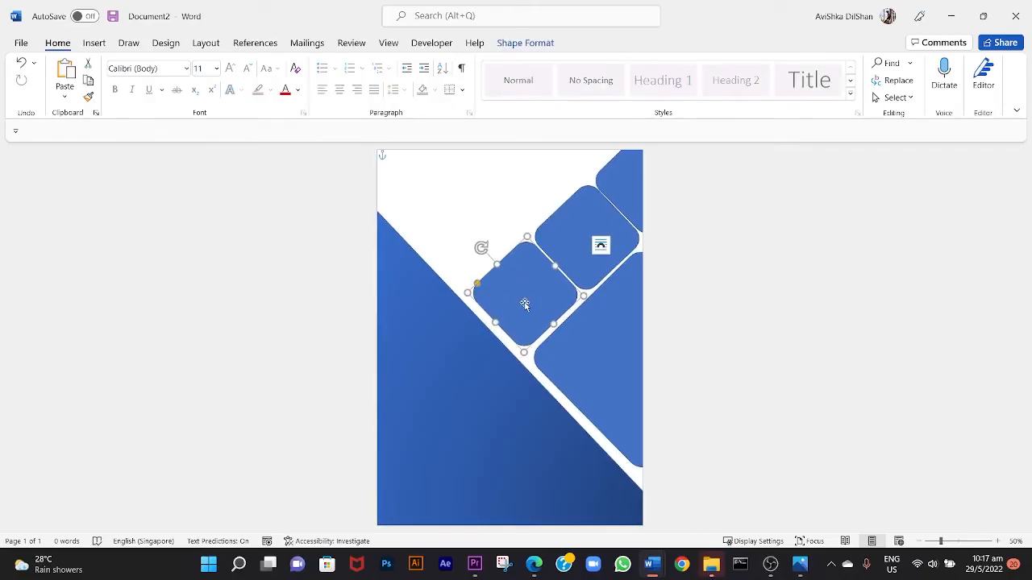
{"action": "right_click", "coordinate": [525, 304]}
{"action": "left_click", "coordinate": [569, 164]}
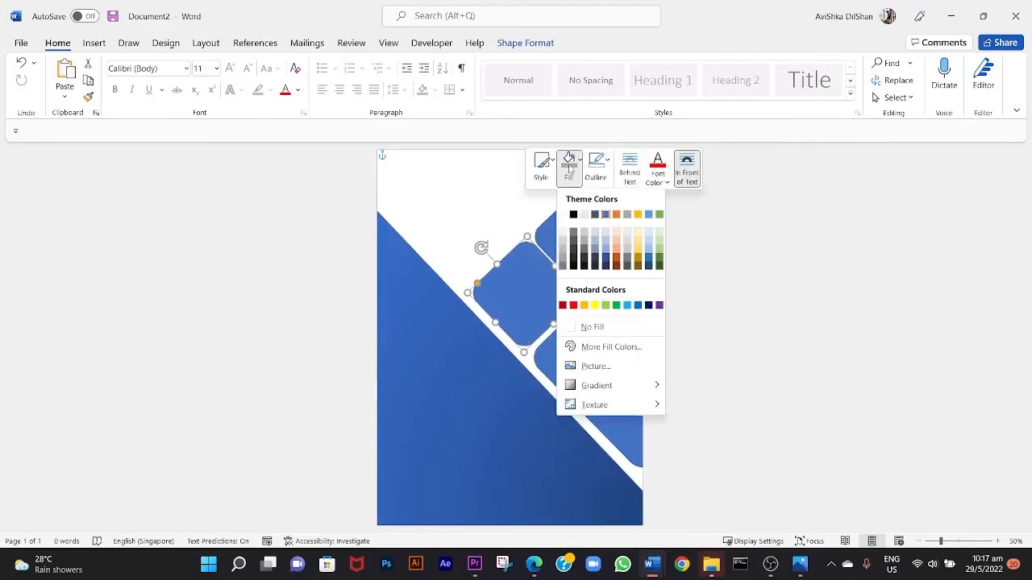
{"action": "left_click", "coordinate": [616, 248]}
{"action": "left_click", "coordinate": [596, 169]}
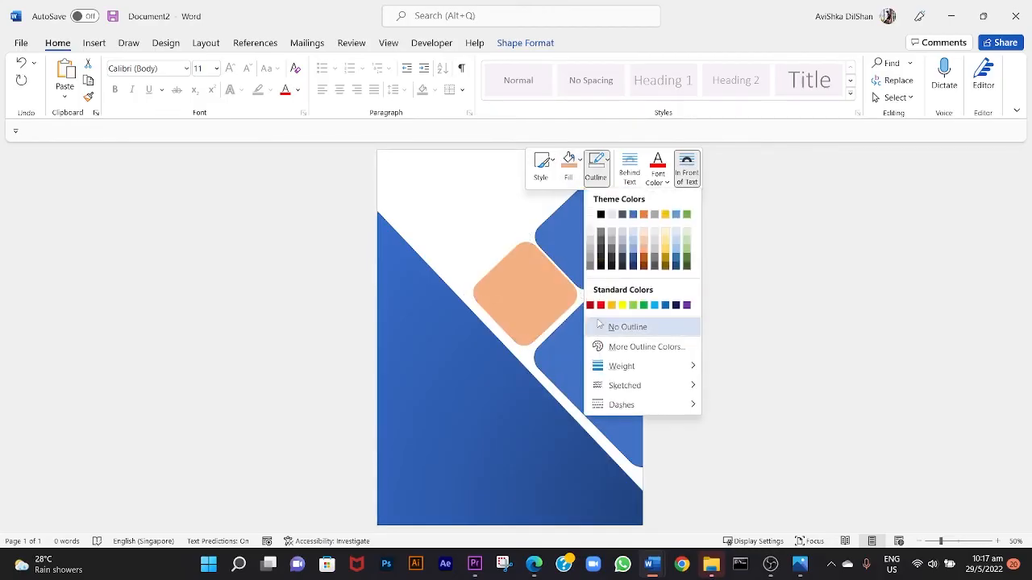
{"action": "left_click", "coordinate": [621, 327]}
Fill the rounded square in the page's upper right corner with a light red from the standard colour palette.
{"action": "left_click", "coordinate": [623, 206]}
{"action": "right_click", "coordinate": [624, 206]}
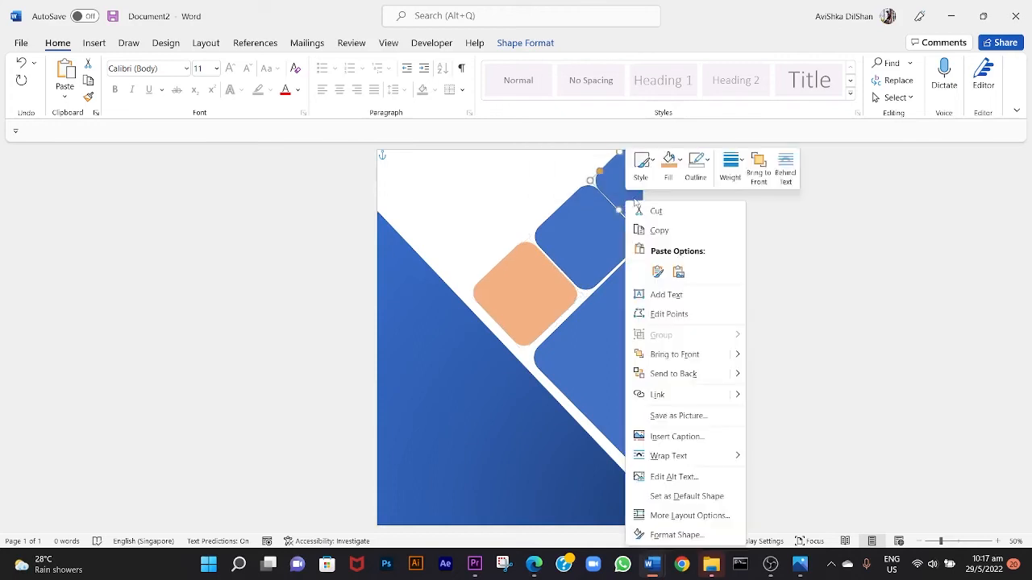
{"action": "left_click", "coordinate": [668, 167]}
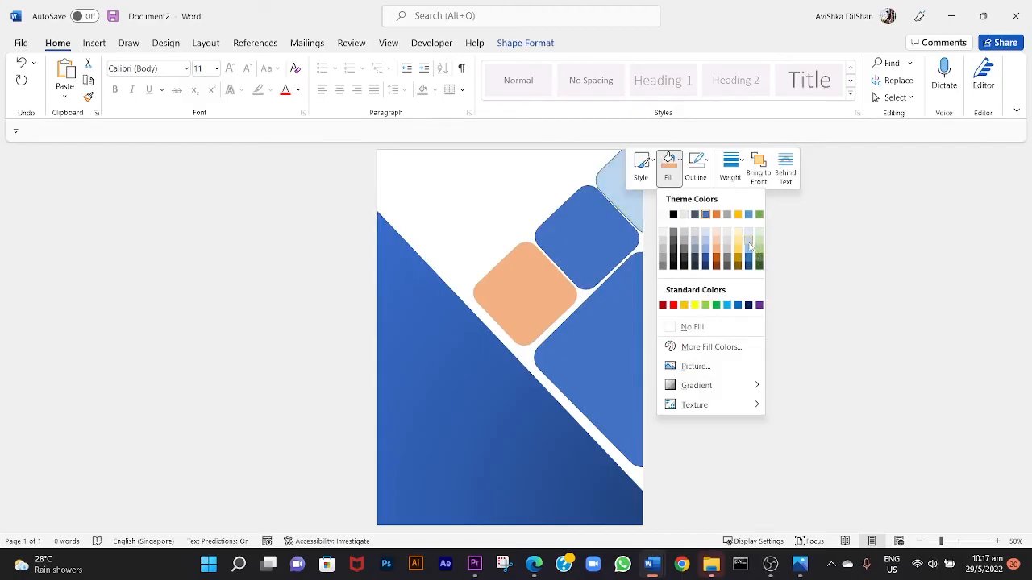
{"action": "left_click", "coordinate": [687, 348]}
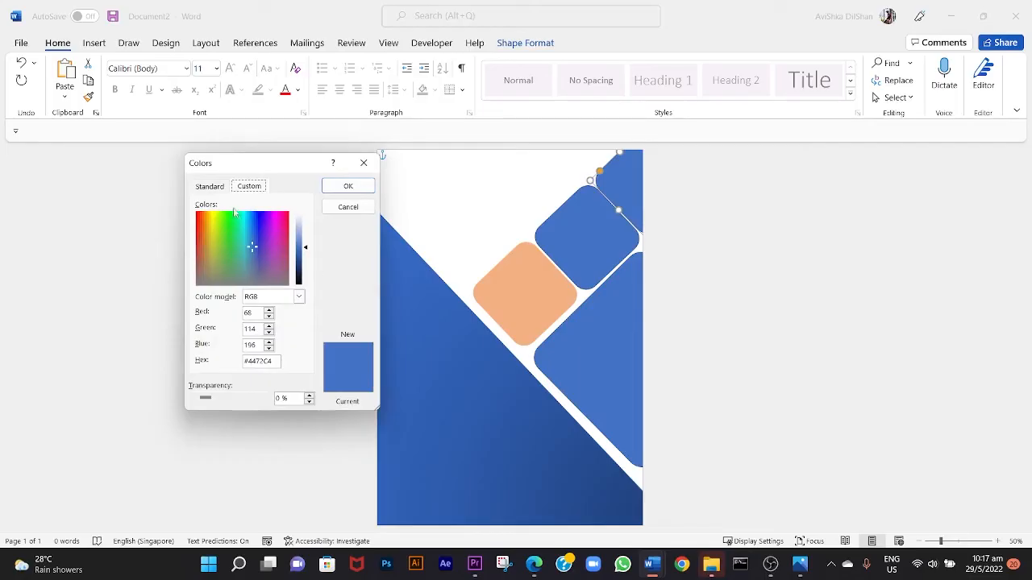
{"action": "left_click", "coordinate": [218, 190]}
{"action": "left_click", "coordinate": [252, 282]}
{"action": "left_click", "coordinate": [262, 274]}
{"action": "left_click", "coordinate": [258, 280]}
{"action": "left_click", "coordinate": [347, 186]}
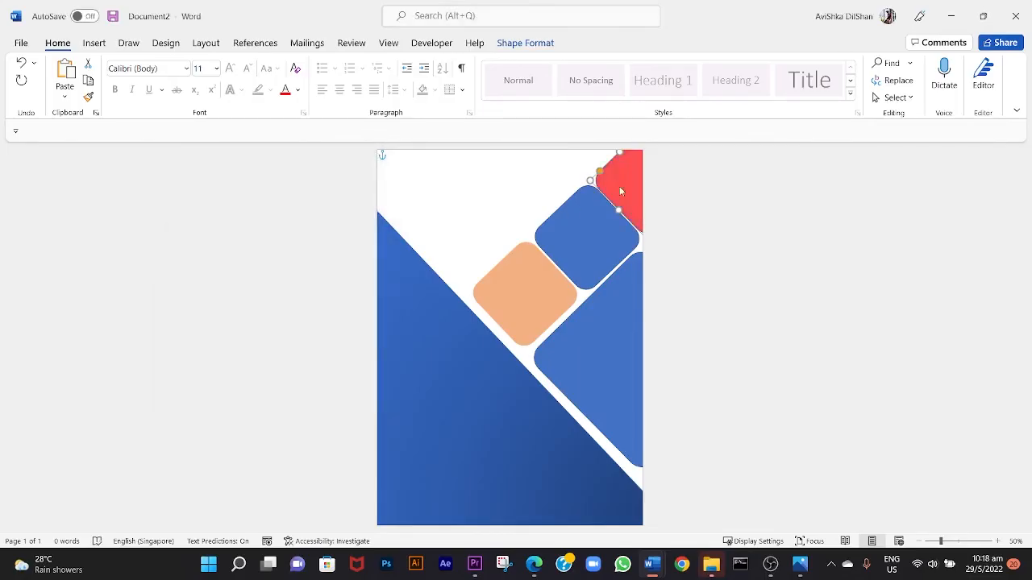
{"action": "right_click", "coordinate": [622, 191]}
{"action": "left_click", "coordinate": [546, 211]}
{"action": "left_click", "coordinate": [547, 211]}
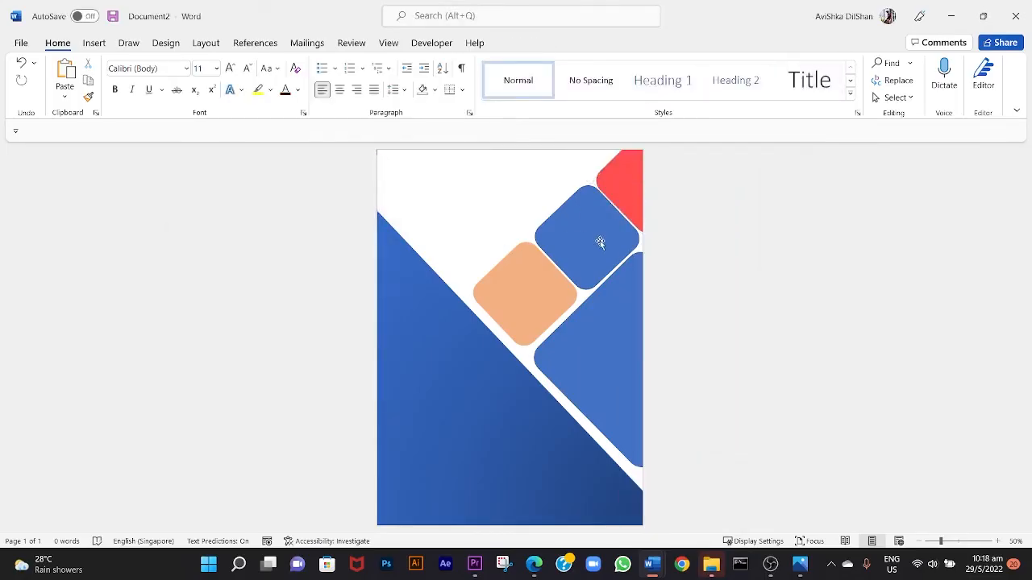
{"action": "scroll", "coordinate": [611, 237], "scroll_direction": "up", "scroll_amount": 2, "text": "ctrl"}
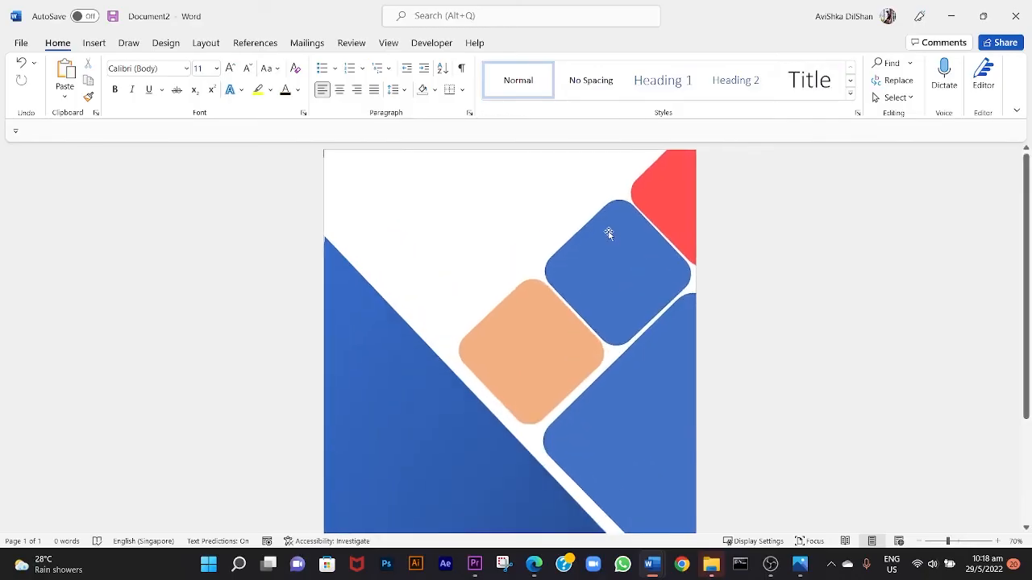
{"action": "left_click", "coordinate": [601, 234]}
{"action": "scroll", "coordinate": [594, 253], "scroll_direction": "down", "scroll_amount": 1, "text": "ctrl"}
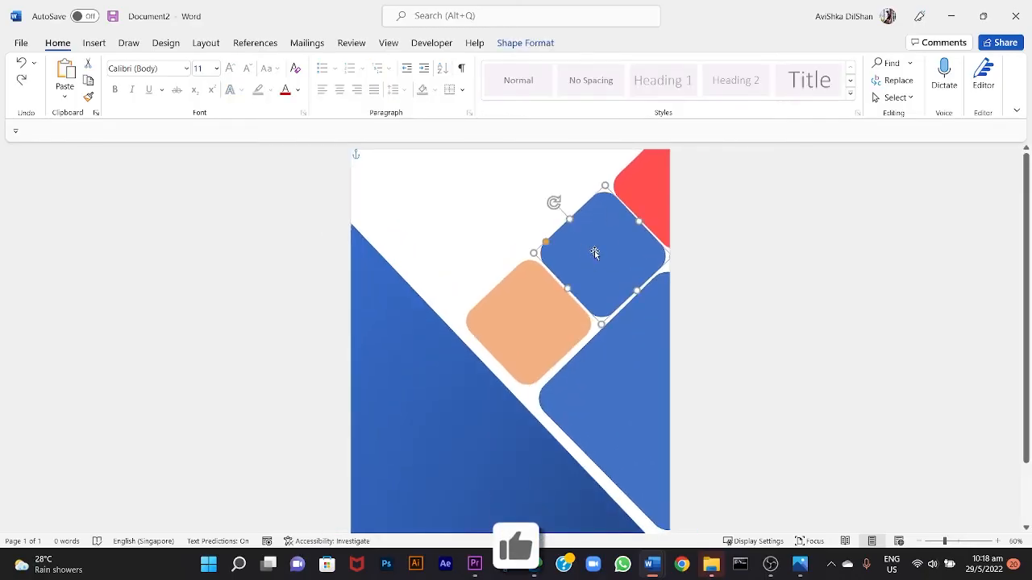
{"action": "right_click", "coordinate": [595, 253]}
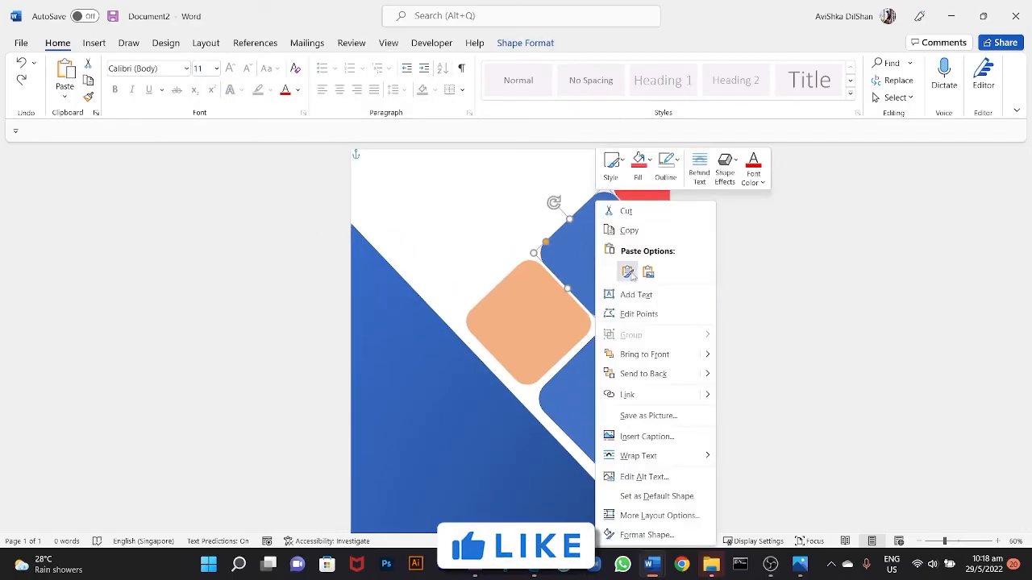
{"action": "left_click", "coordinate": [641, 166]}
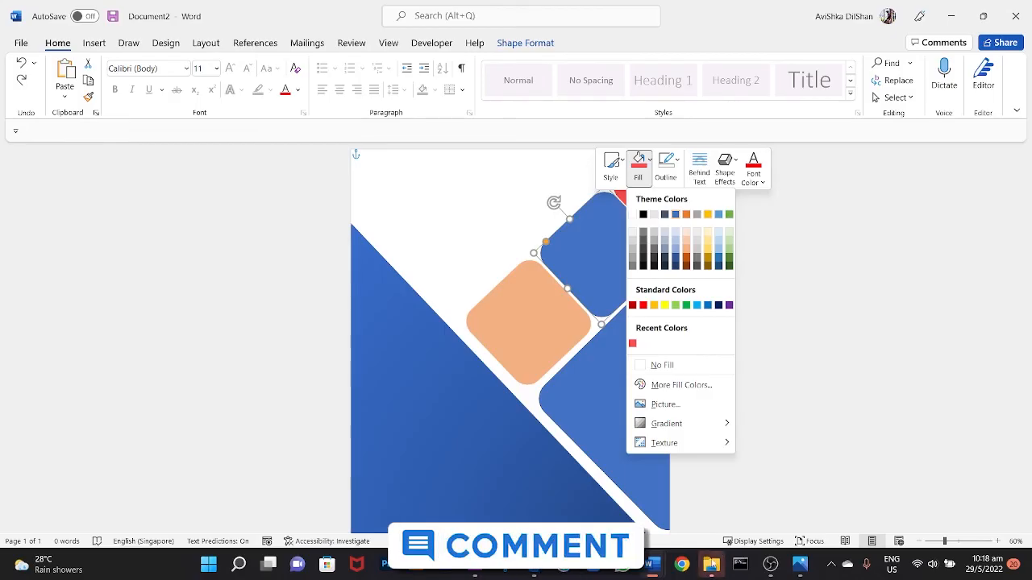
{"action": "left_click", "coordinate": [706, 574]}
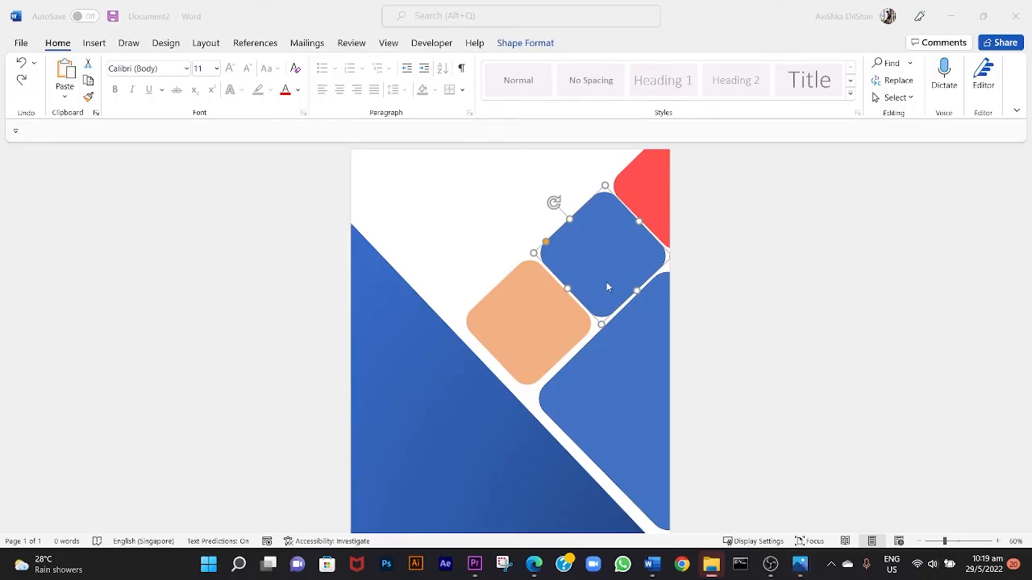
Fill the small blue rounded square between the orange and red ones with the aerial-view-business-team picture from the Downloads folder.
{"action": "right_click", "coordinate": [610, 256]}
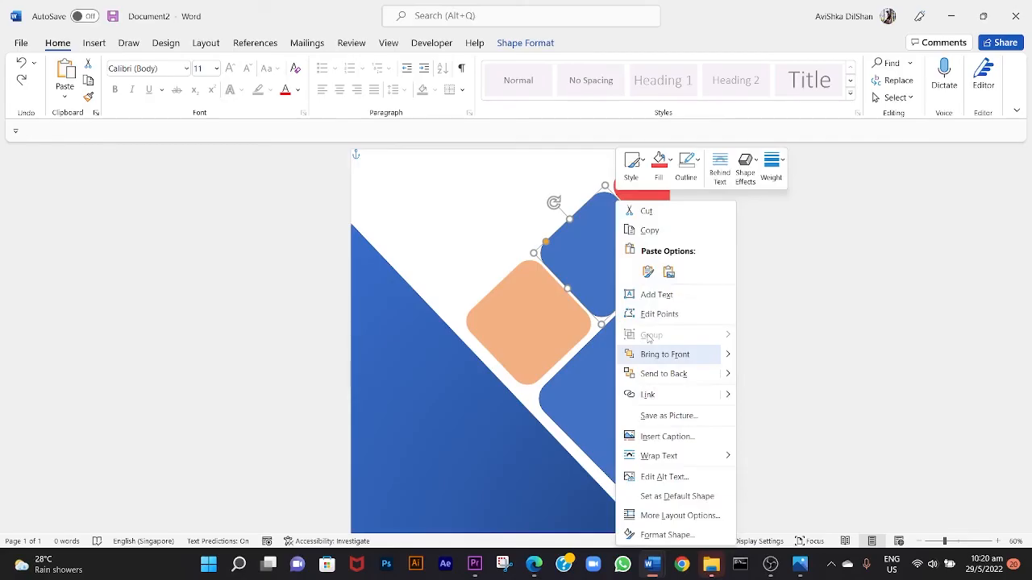
{"action": "left_click", "coordinate": [581, 262]}
{"action": "right_click", "coordinate": [582, 251]}
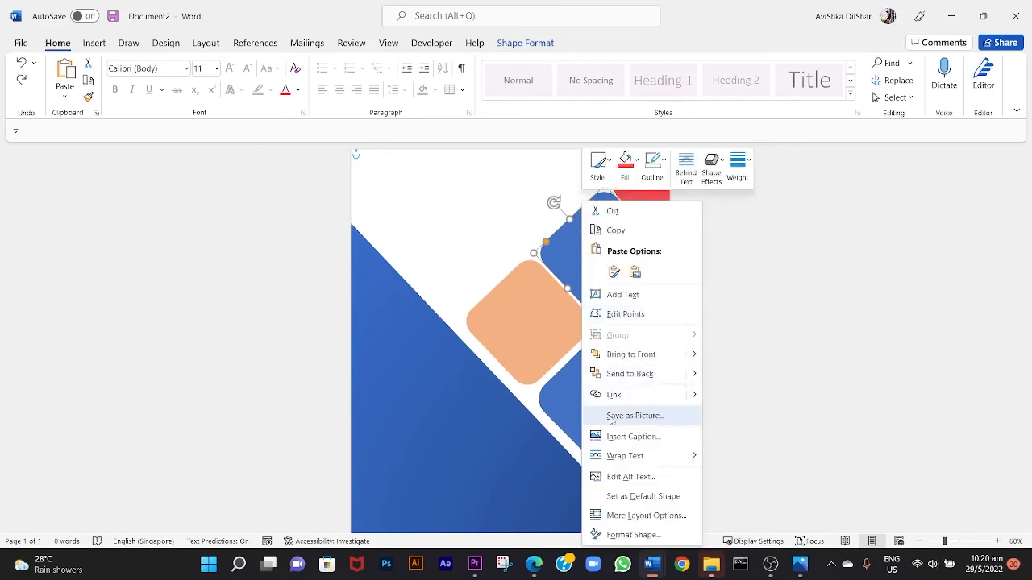
{"action": "left_click", "coordinate": [625, 166]}
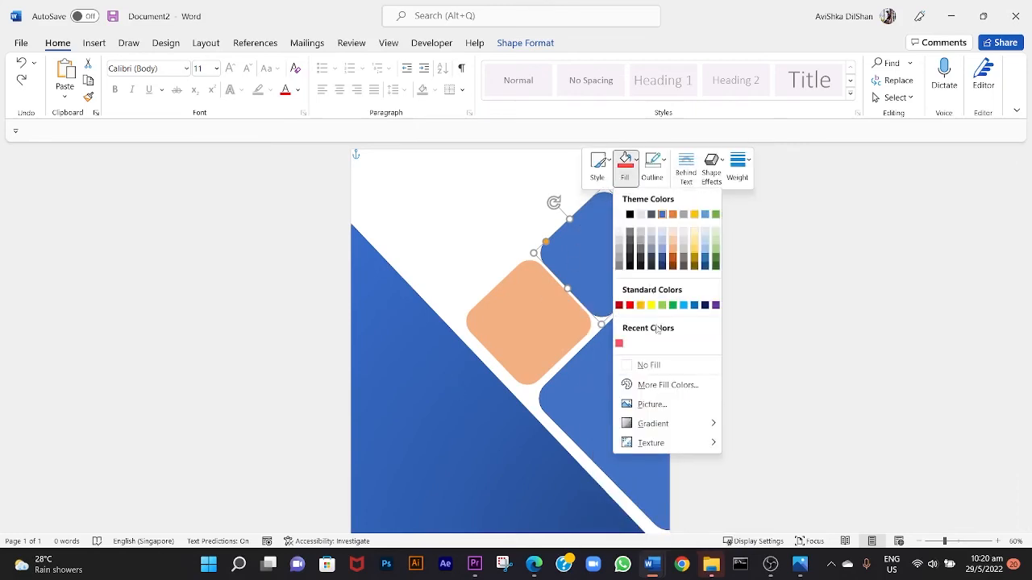
{"action": "left_click", "coordinate": [650, 403]}
{"action": "left_click", "coordinate": [456, 246]}
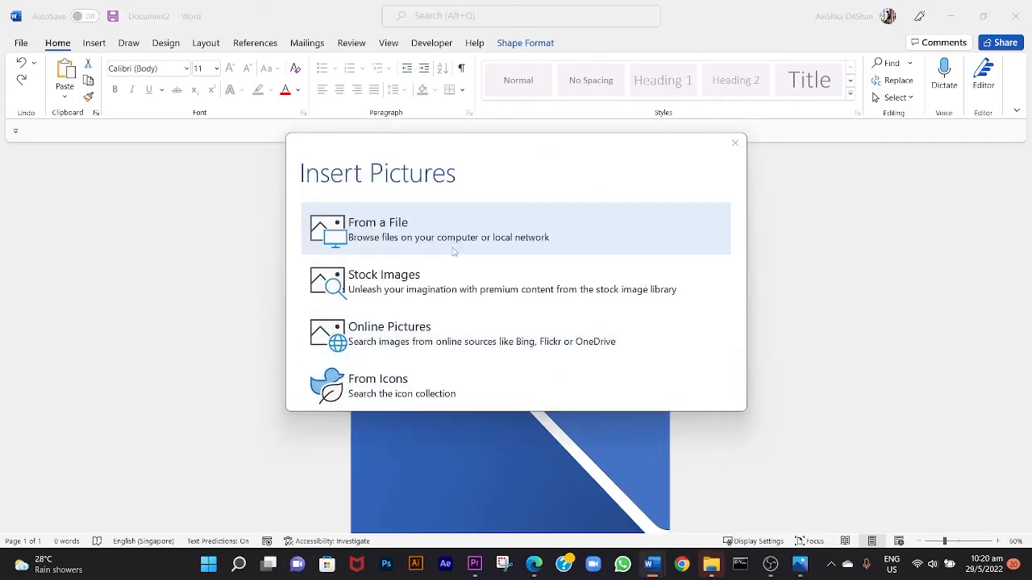
{"action": "double_click", "coordinate": [693, 184]}
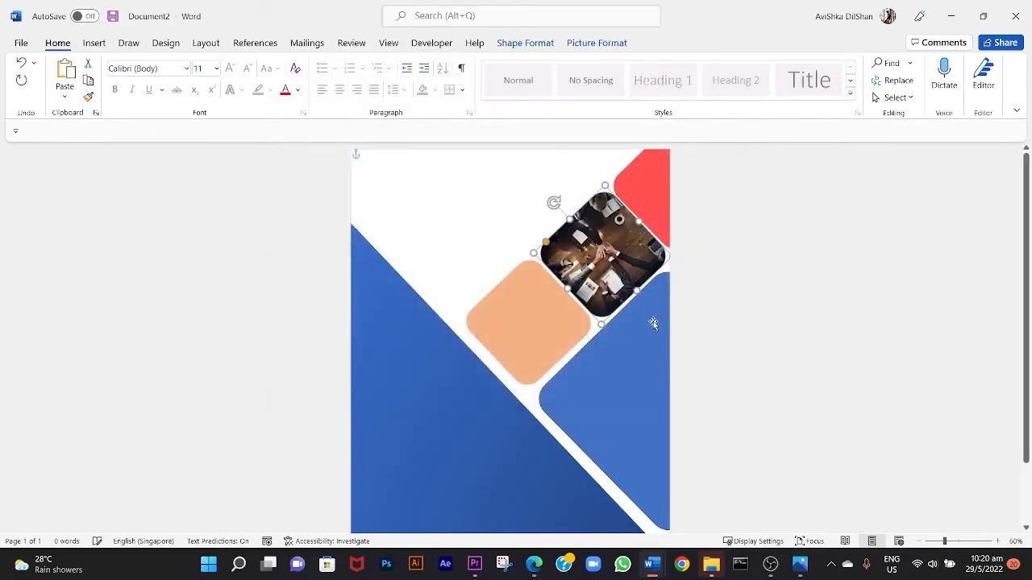
{"action": "left_click", "coordinate": [476, 230]}
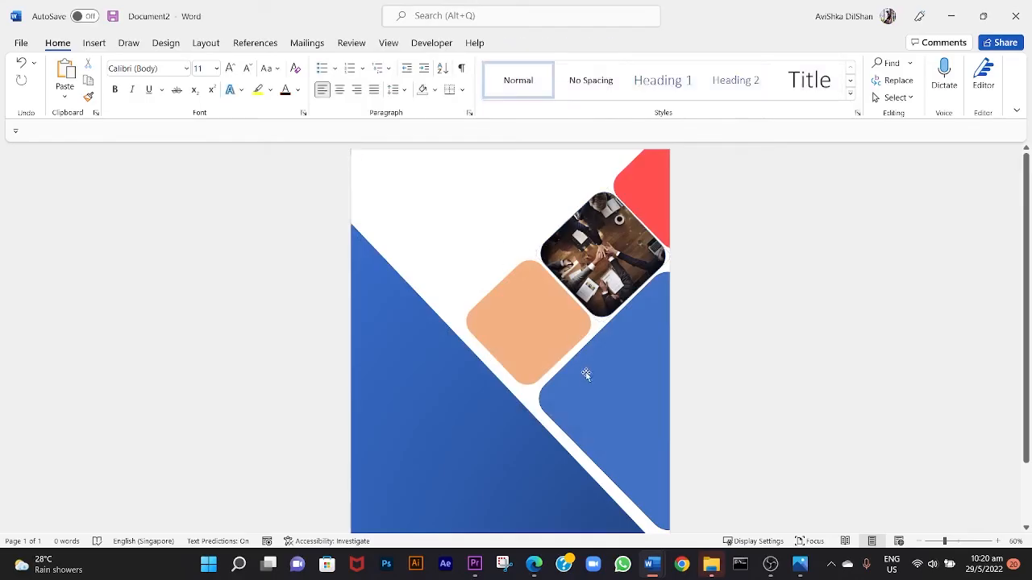
Reduce the business-team picture's colour saturation to the preset one level below 100%.
{"action": "left_click", "coordinate": [603, 258]}
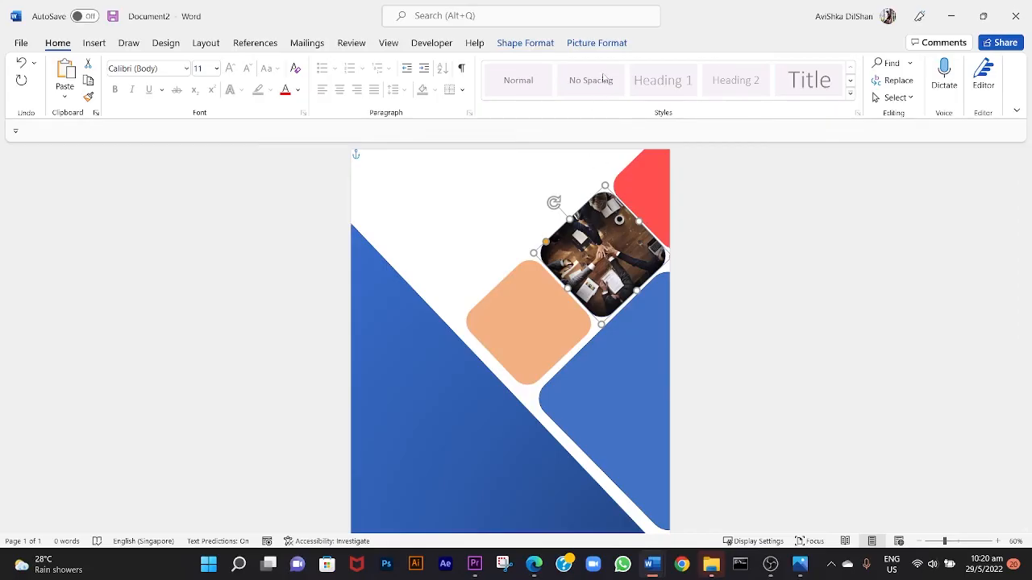
{"action": "left_click", "coordinate": [613, 50]}
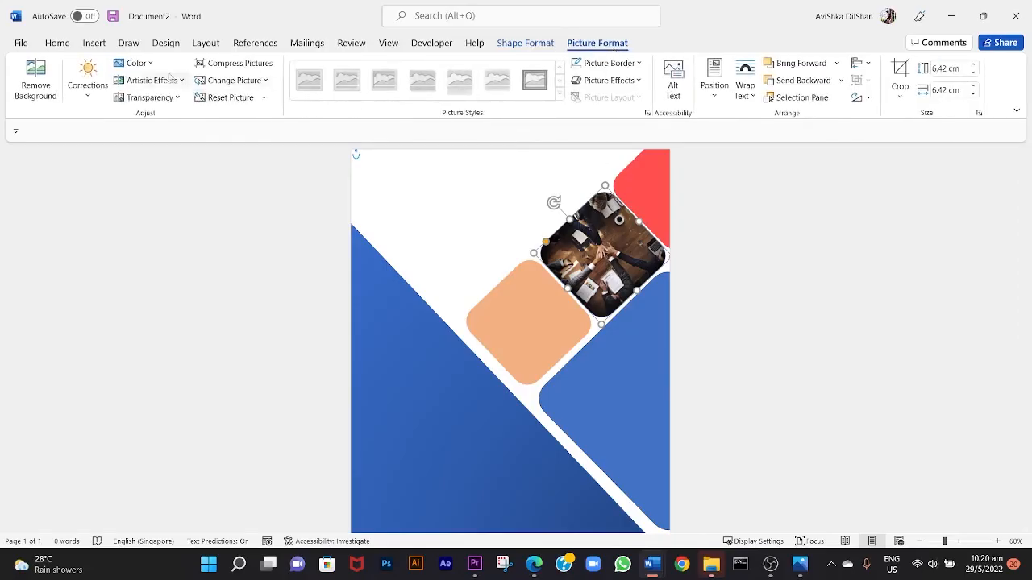
{"action": "left_click", "coordinate": [151, 64]}
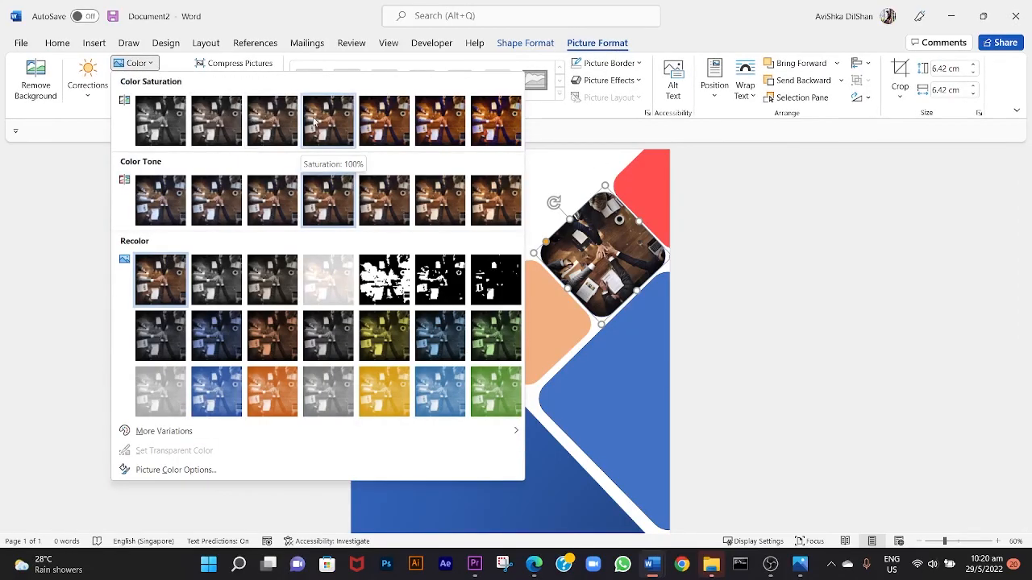
{"action": "left_click", "coordinate": [262, 121]}
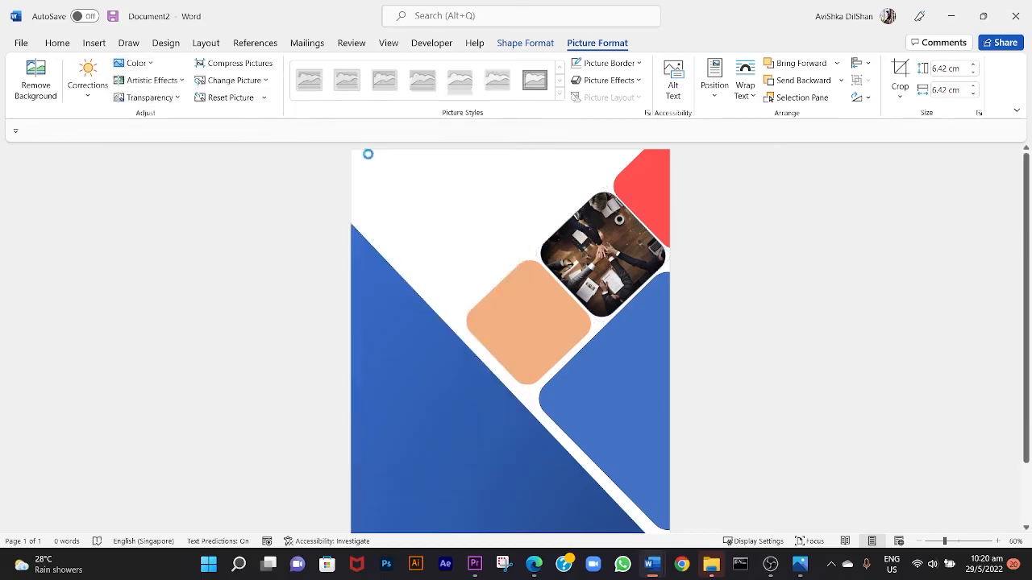
{"action": "left_click", "coordinate": [497, 212]}
Fill the large blue rounded square with the male-hand-with-pen picture from the Downloads folder.
{"action": "left_click", "coordinate": [623, 388]}
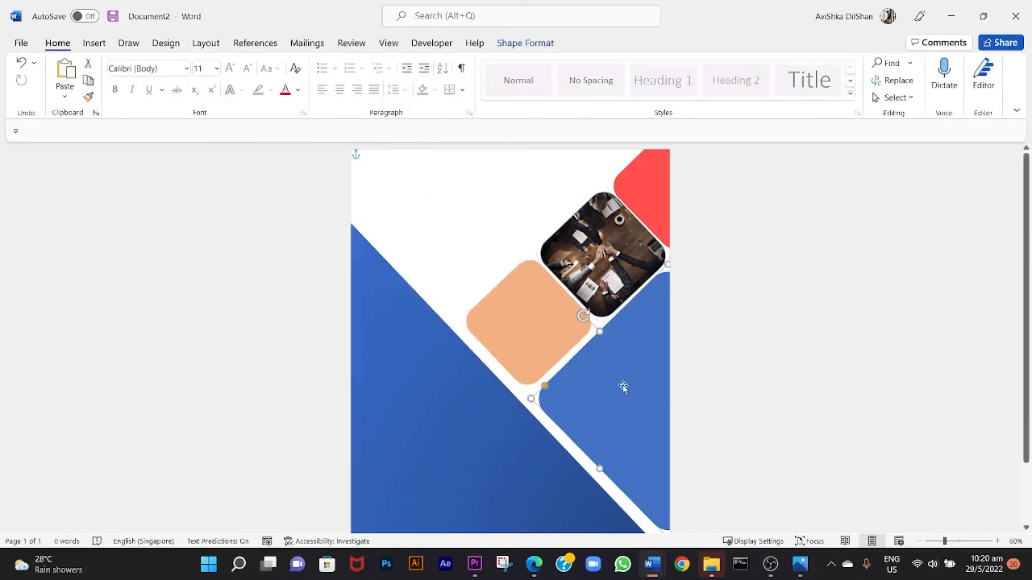
{"action": "right_click", "coordinate": [619, 373]}
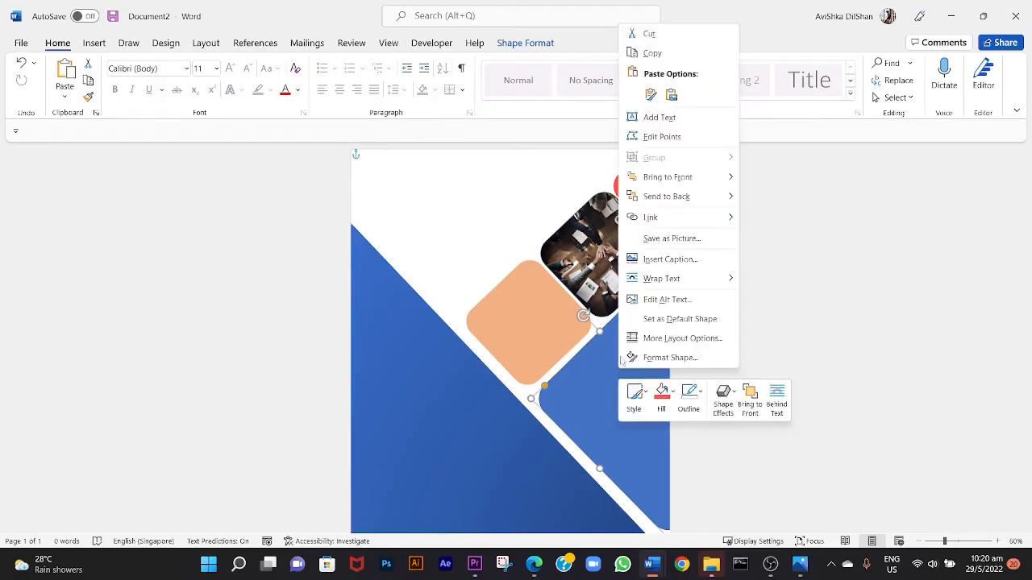
{"action": "left_click", "coordinate": [665, 390]}
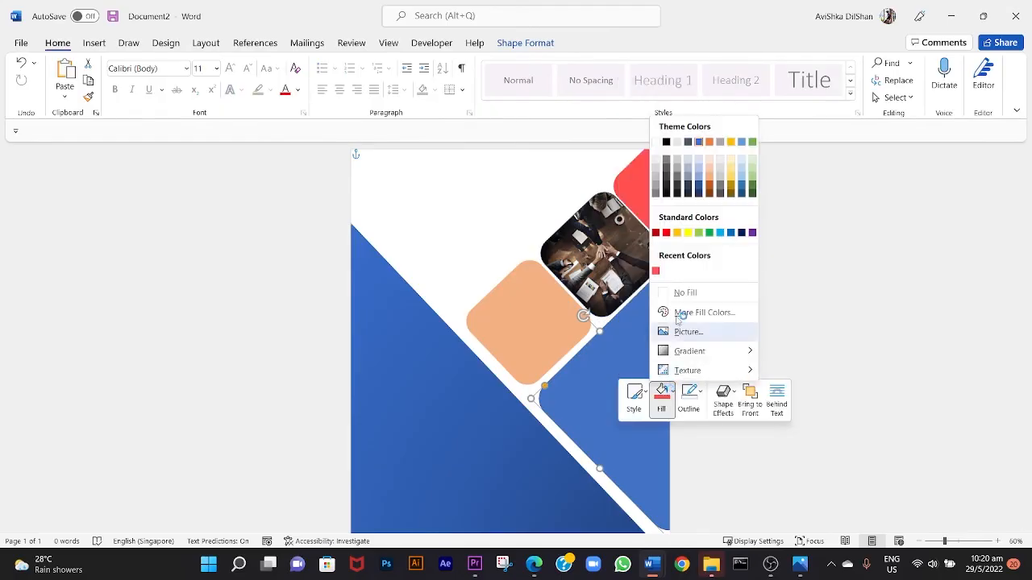
{"action": "left_click", "coordinate": [682, 330]}
{"action": "left_click", "coordinate": [386, 240]}
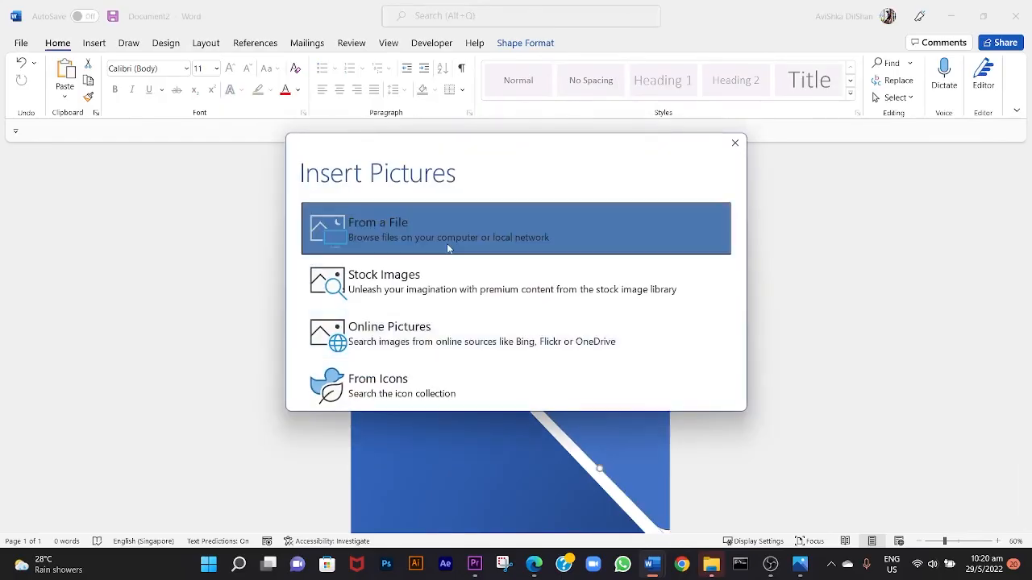
{"action": "double_click", "coordinate": [573, 196]}
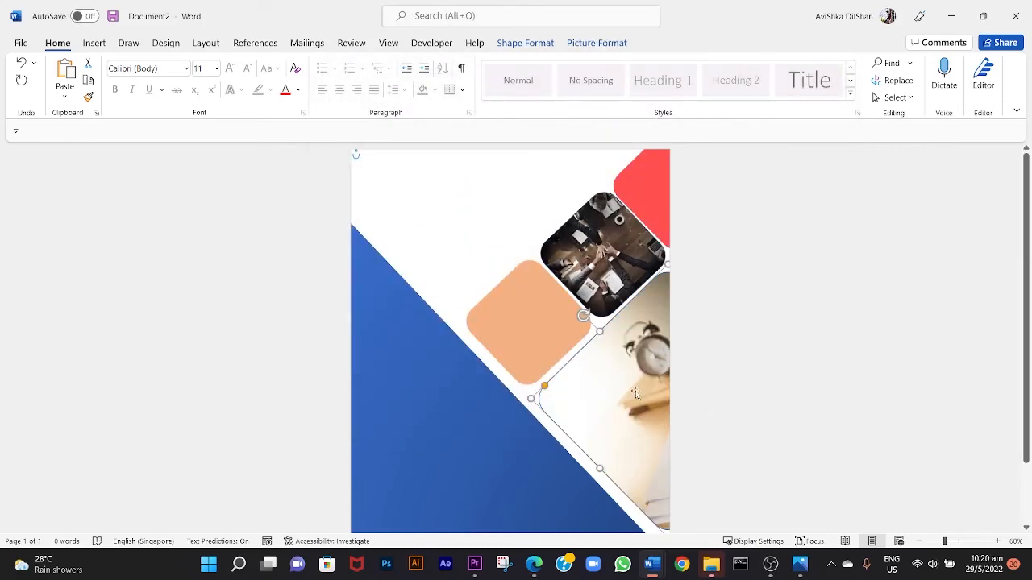
Remove the large photo square's outline and mute its picture's colours.
{"action": "right_click", "coordinate": [644, 400]}
{"action": "left_click", "coordinate": [598, 334]}
{"action": "left_click", "coordinate": [597, 43]}
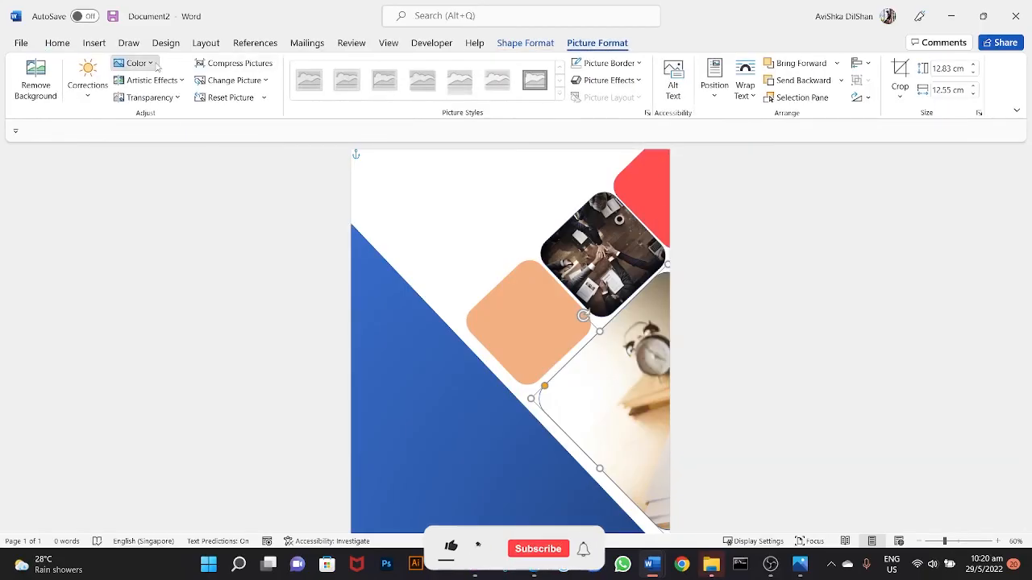
{"action": "left_click", "coordinate": [511, 205]}
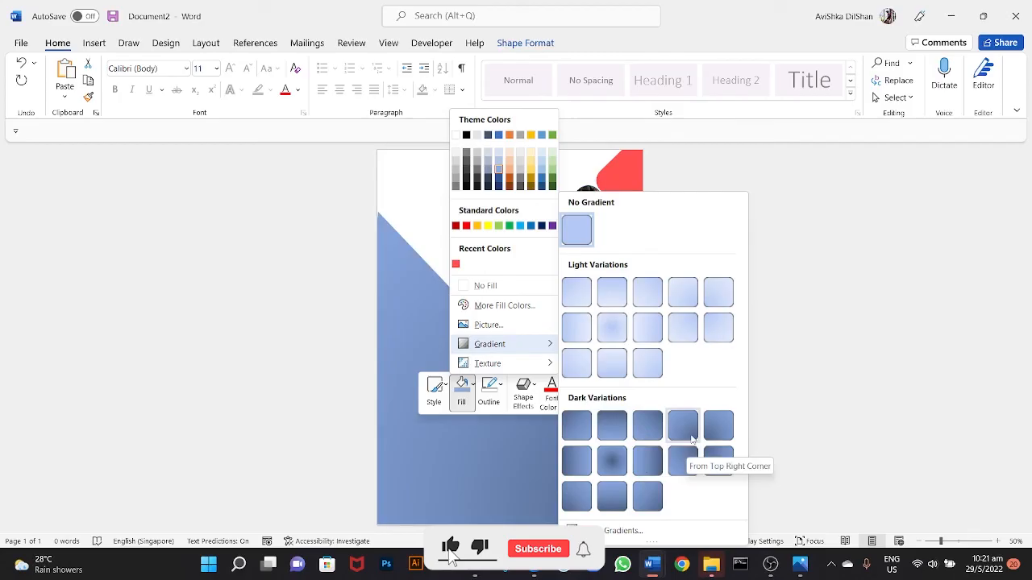
{"action": "left_click", "coordinate": [684, 421]}
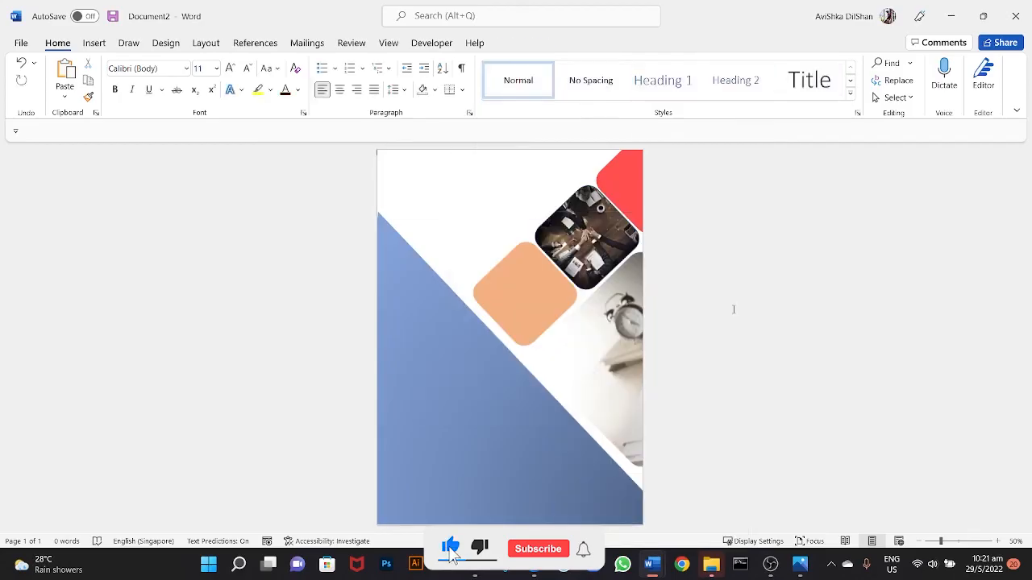
Lower the triangle's upper corner slightly to widen the gap between its slanted edge and the rounded squares.
{"action": "left_click", "coordinate": [430, 264]}
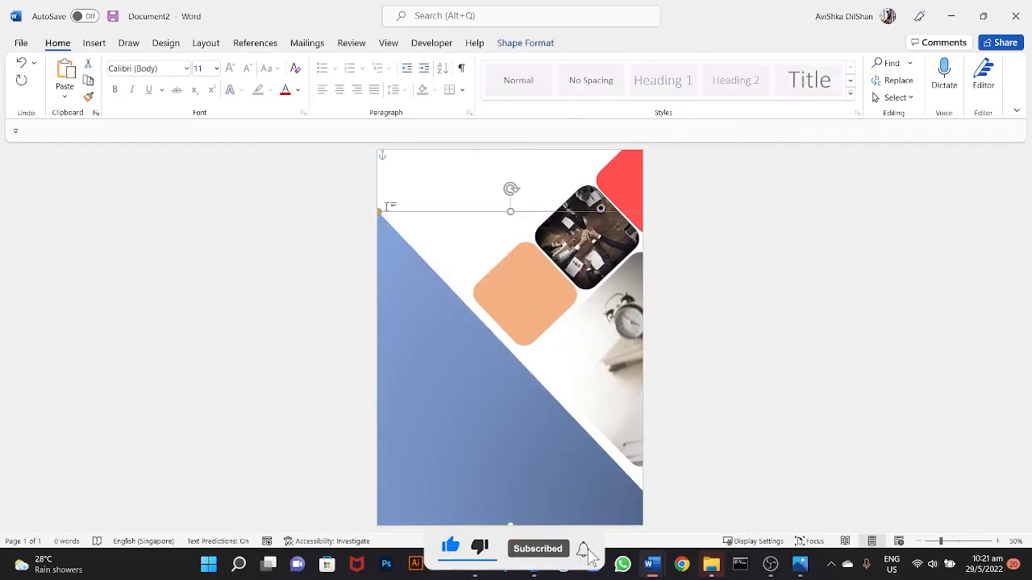
{"action": "left_click_drag", "start_coordinate": [377, 212], "coordinate": [369, 210]}
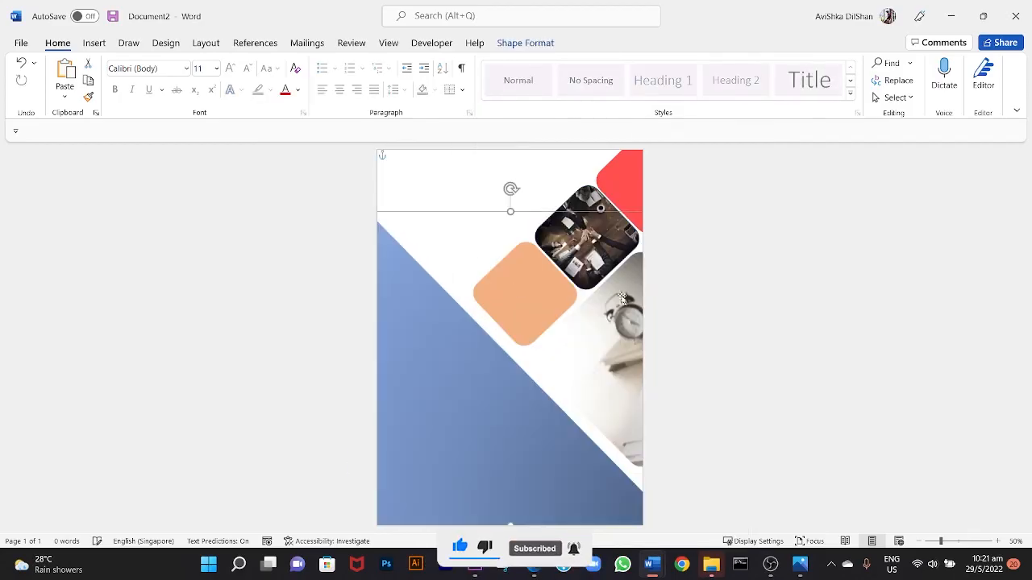
{"action": "left_click", "coordinate": [746, 373]}
{"action": "scroll", "coordinate": [718, 330], "scroll_direction": "up", "scroll_amount": 1}
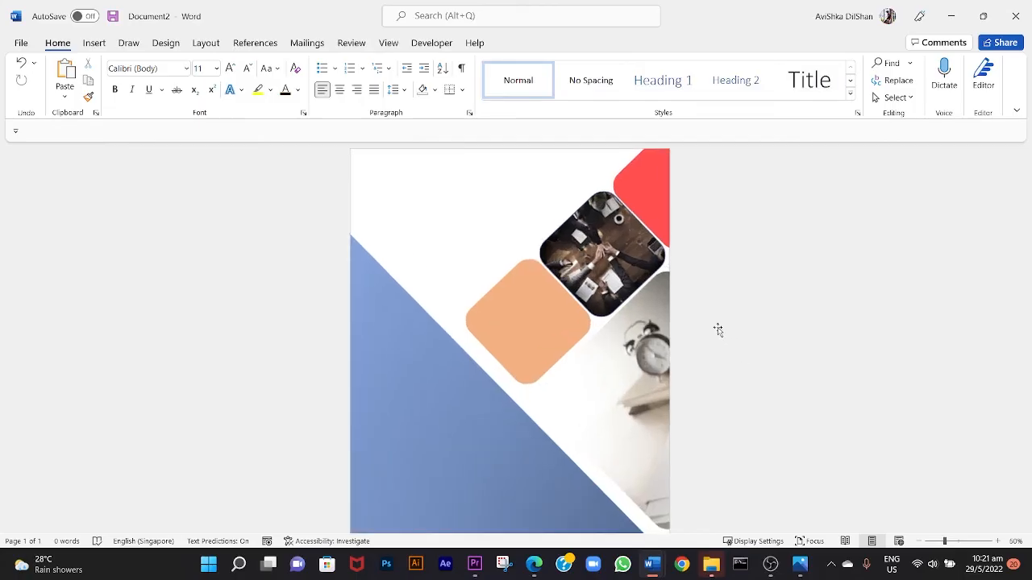
Draw a text box about 14.04 by 4.73 cm on the lower part of the triangle and enter ANNUAL REPORT.
{"action": "scroll", "coordinate": [717, 330], "scroll_direction": "down", "scroll_amount": 2}
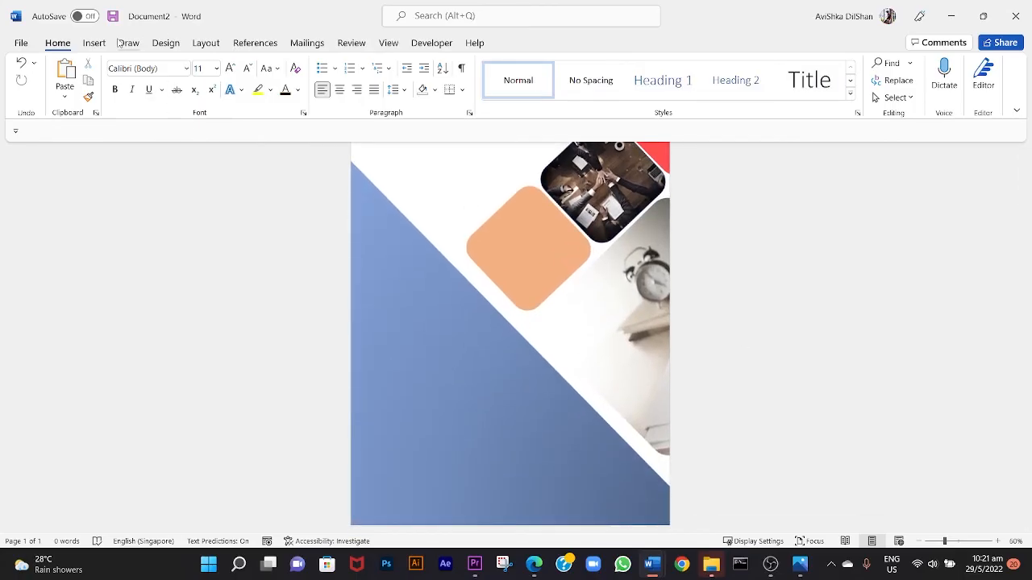
{"action": "left_click", "coordinate": [94, 42]}
{"action": "left_click", "coordinate": [715, 80]}
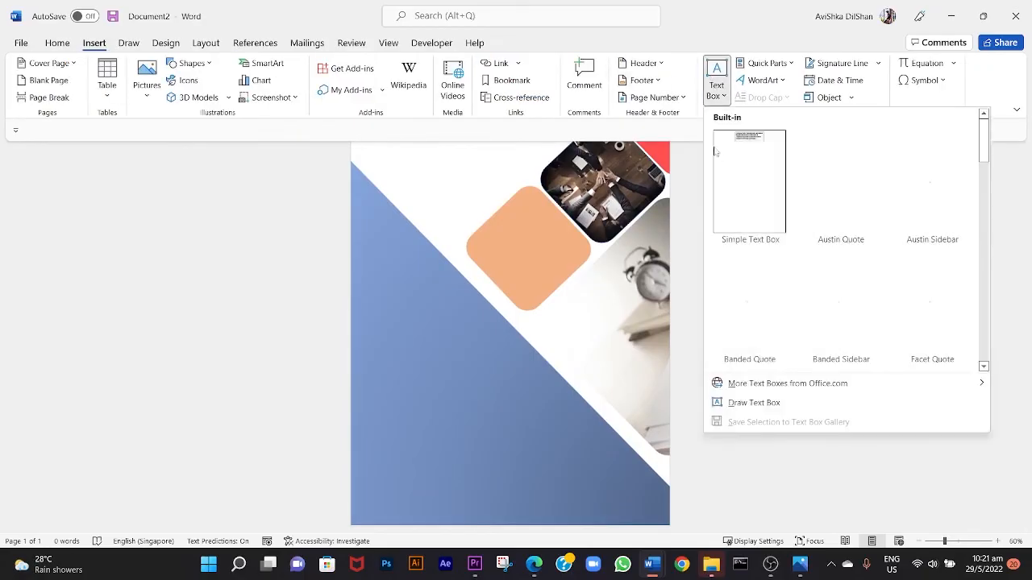
{"action": "left_click", "coordinate": [749, 402]}
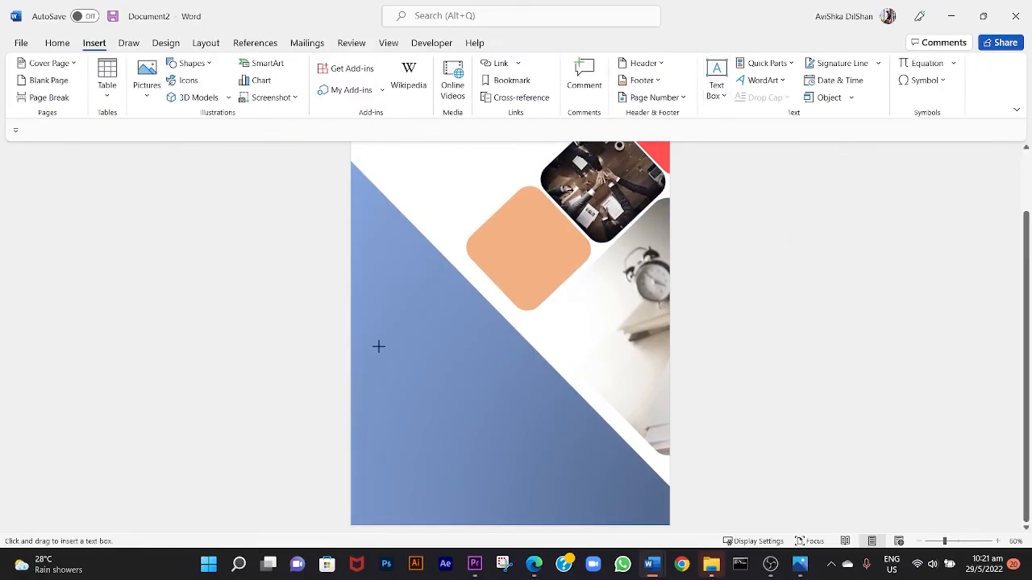
{"action": "left_click_drag", "start_coordinate": [359, 373], "coordinate": [573, 445]}
{"action": "type", "text": "ANNUAL REPORT"}
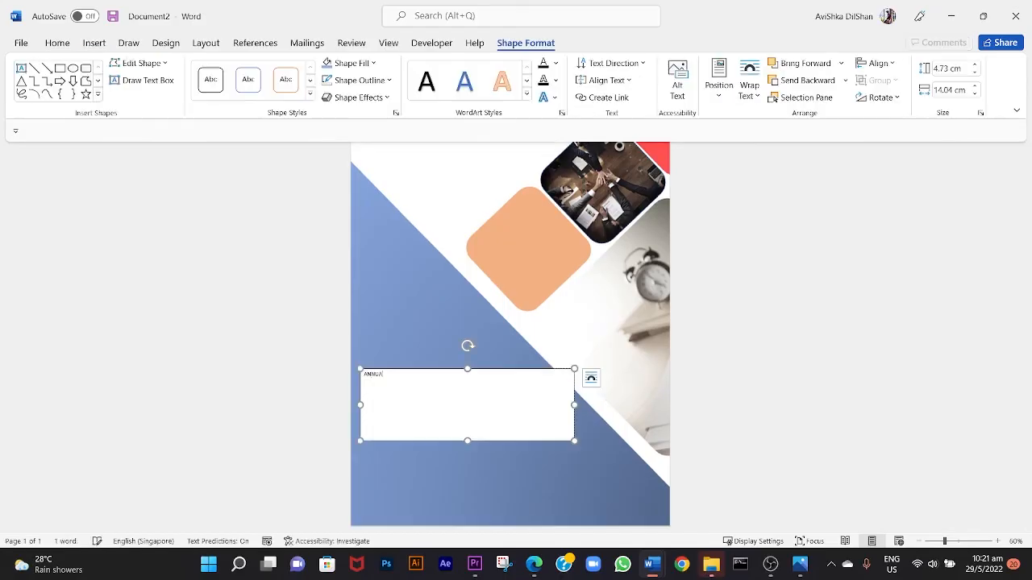
Format the ANNUAL REPORT title in Amasis MT Pro Black at size 48, with REPORT indented on a second line.
{"action": "key", "text": "ctrl+a"}
{"action": "key", "text": "Tab"}
{"action": "key", "text": "Tab"}
{"action": "key", "text": "ctrl+a"}
{"action": "left_click", "coordinate": [187, 69]}
{"action": "left_click", "coordinate": [166, 322]}
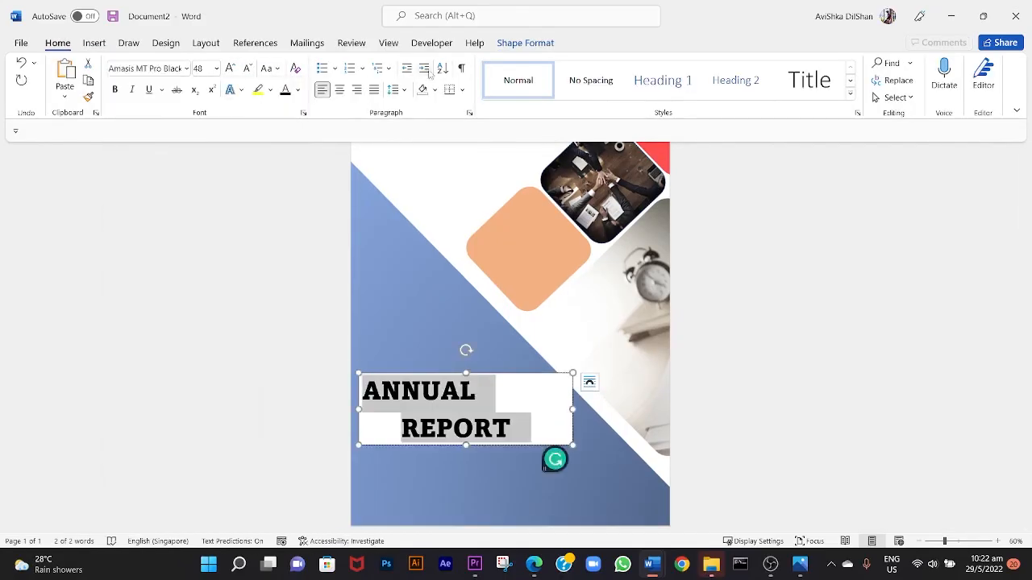
{"action": "key", "text": "ctrl+z"}
Remove the title box's white fill and outline and shift the title slightly on the triangle.
{"action": "left_click", "coordinate": [525, 43]}
{"action": "left_click", "coordinate": [357, 63]}
{"action": "left_click_drag", "start_coordinate": [502, 377], "coordinate": [507, 387]}
{"action": "left_click", "coordinate": [525, 260]}
Draw a second text box about 17.15 by 4.13 cm across the page's upper part and enter ANNUAL REPORT.
{"action": "scroll", "coordinate": [525, 260], "scroll_direction": "up", "scroll_amount": 2}
{"action": "left_click", "coordinate": [94, 43]}
{"action": "left_click", "coordinate": [717, 80]}
{"action": "left_click", "coordinate": [751, 425]}
{"action": "left_click_drag", "start_coordinate": [421, 256], "coordinate": [683, 193]}
{"action": "type", "text": "ANNUAL REPORT"}
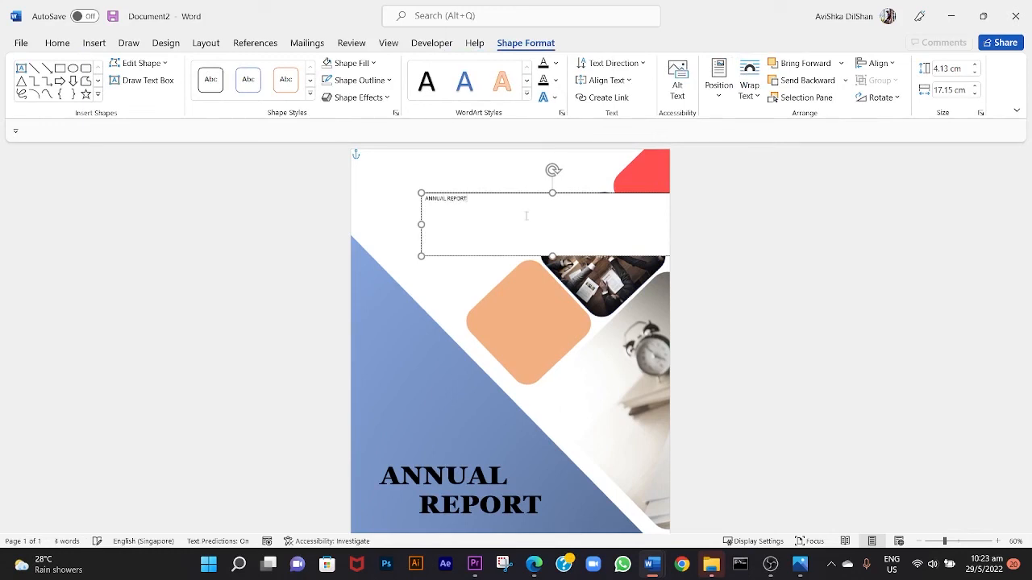
Set the upper ANNUAL REPORT text in Amasis MT Pro Black and remove its box's fill and outline.
{"action": "key", "text": "ctrl+a"}
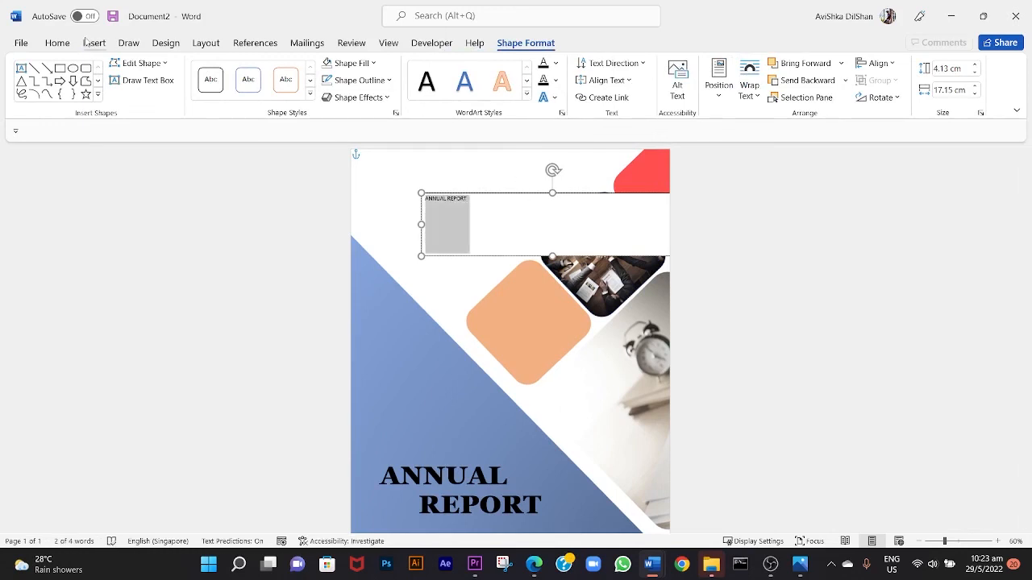
{"action": "left_click", "coordinate": [57, 43]}
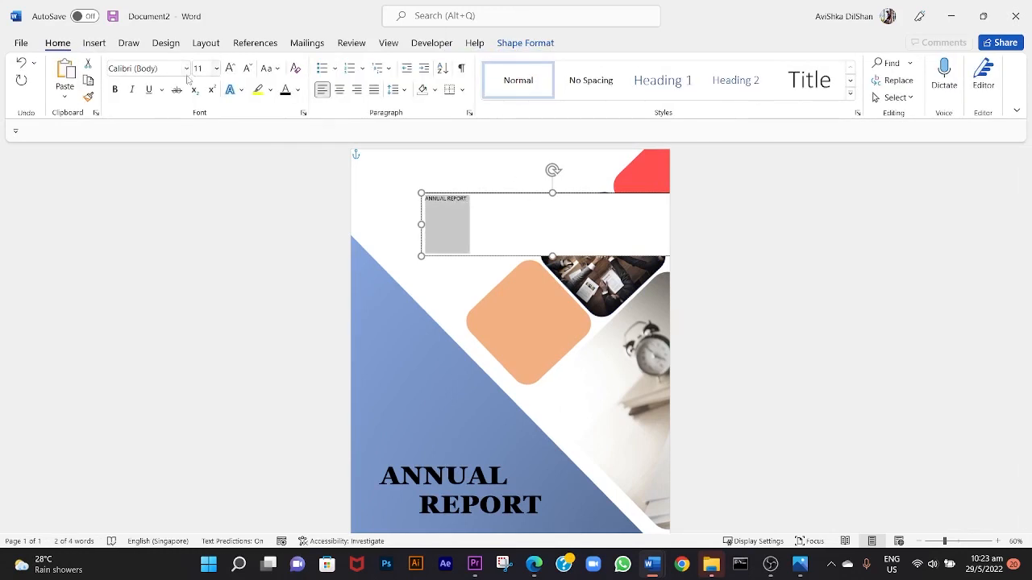
{"action": "left_click", "coordinate": [187, 69]}
{"action": "left_click", "coordinate": [173, 164]}
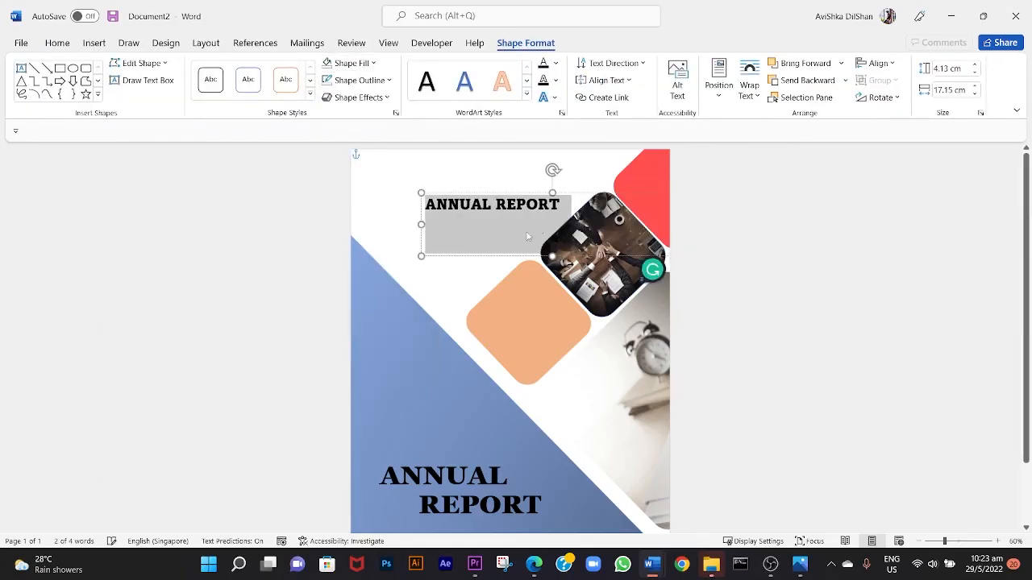
Set the upper ANNUAL REPORT text to size 36 and rotate it along the upper edges of the orange and photo squares.
{"action": "left_click", "coordinate": [57, 43]}
{"action": "left_click", "coordinate": [229, 68]}
{"action": "left_click", "coordinate": [230, 69]}
{"action": "left_click", "coordinate": [230, 68]}
{"action": "left_click", "coordinate": [247, 68]}
{"action": "left_click", "coordinate": [247, 68]}
Change the slanted ANNUAL REPORT text to a lighter serif font.
{"action": "left_click", "coordinate": [186, 70]}
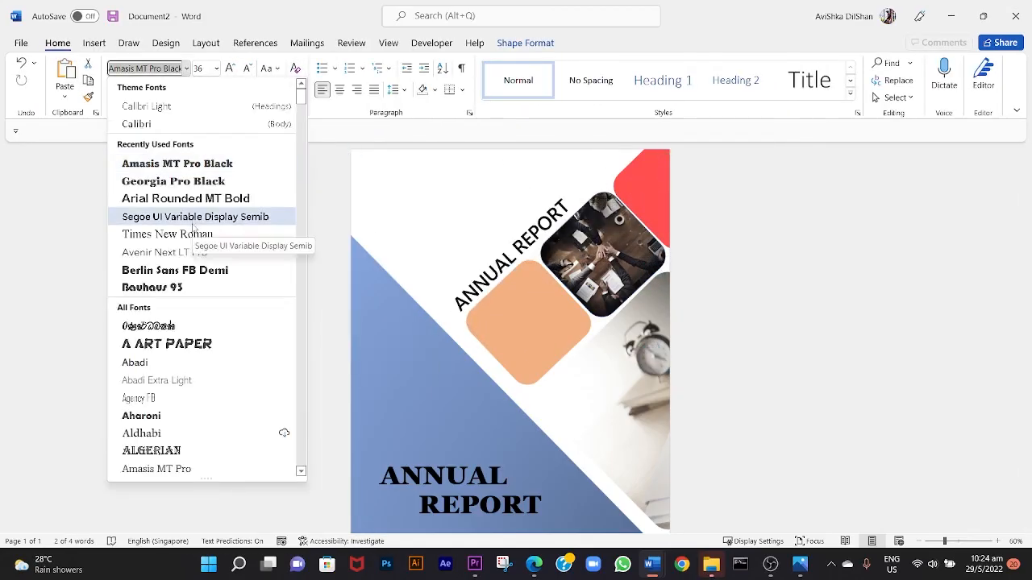
{"action": "scroll", "coordinate": [194, 234], "scroll_direction": "down", "scroll_amount": 2}
{"action": "left_click", "coordinate": [173, 416]}
{"action": "scroll", "coordinate": [509, 338], "scroll_direction": "down", "scroll_amount": 1}
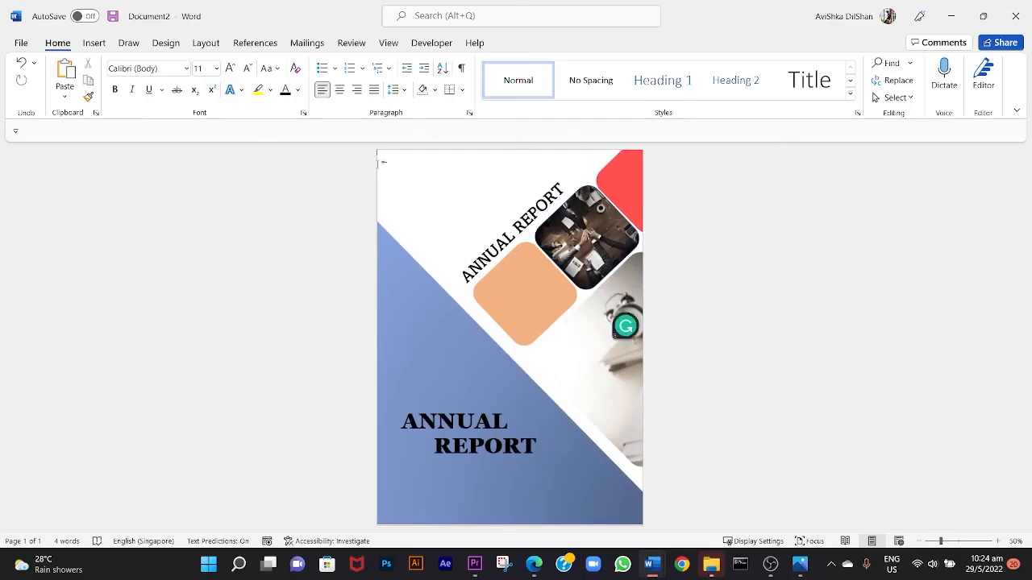